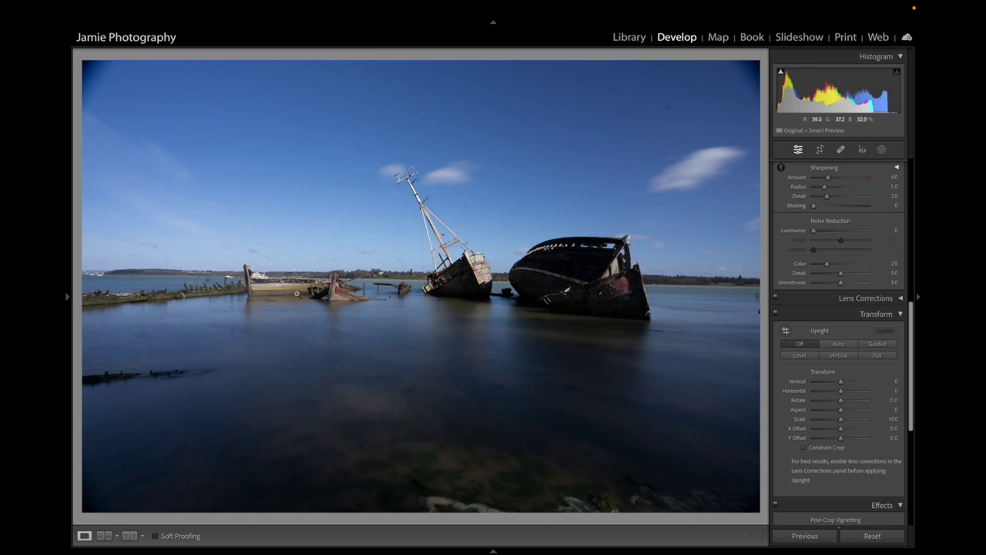
- Show the file name and capture settings over the photo, and set its Exposure to +0.55
{"action": "key", "text": "i"}
{"action": "key", "text": "i"}
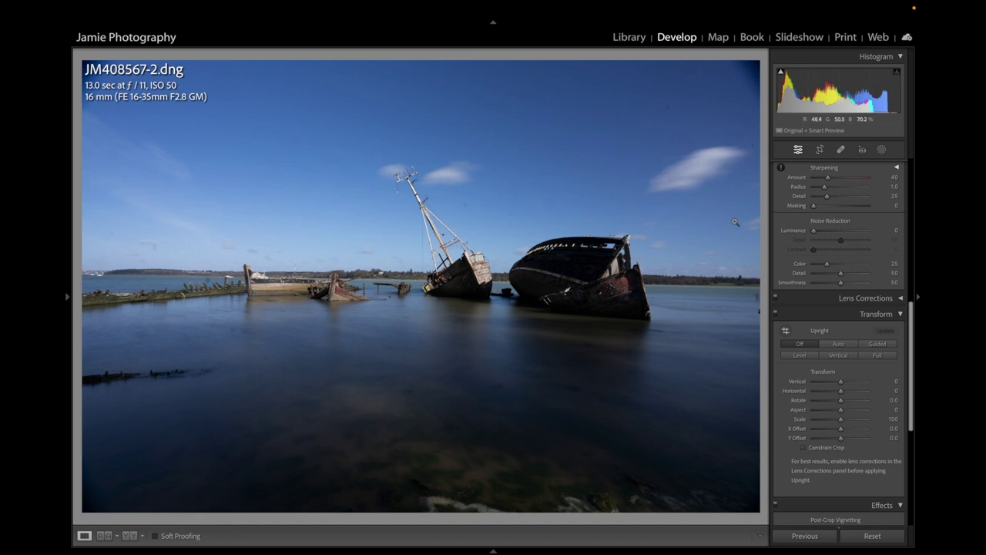
{"action": "scroll", "coordinate": [804, 236], "scroll_direction": "up", "scroll_amount": 2}
{"action": "scroll", "coordinate": [816, 246], "scroll_direction": "up", "scroll_amount": 8}
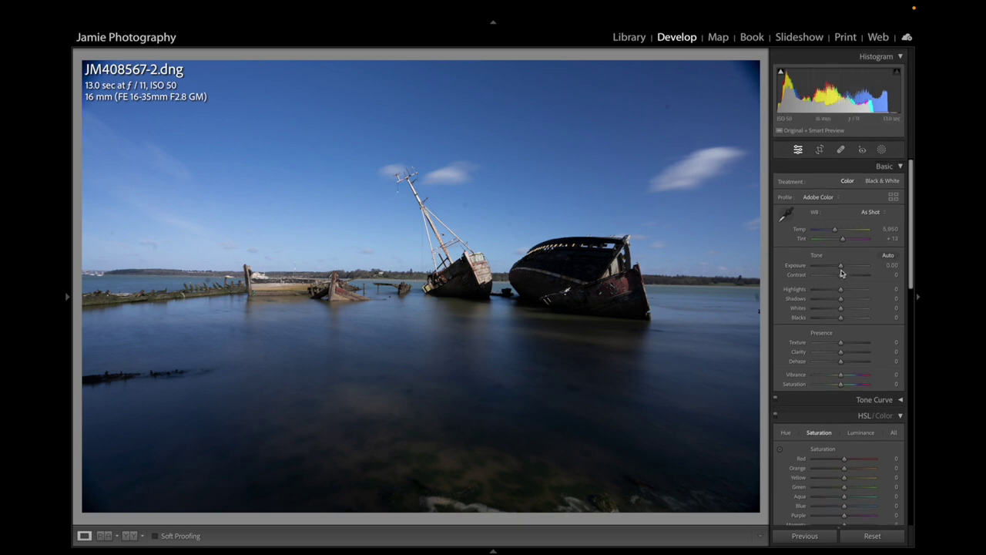
{"action": "left_click_drag", "start_coordinate": [841, 270], "coordinate": [845, 269]}
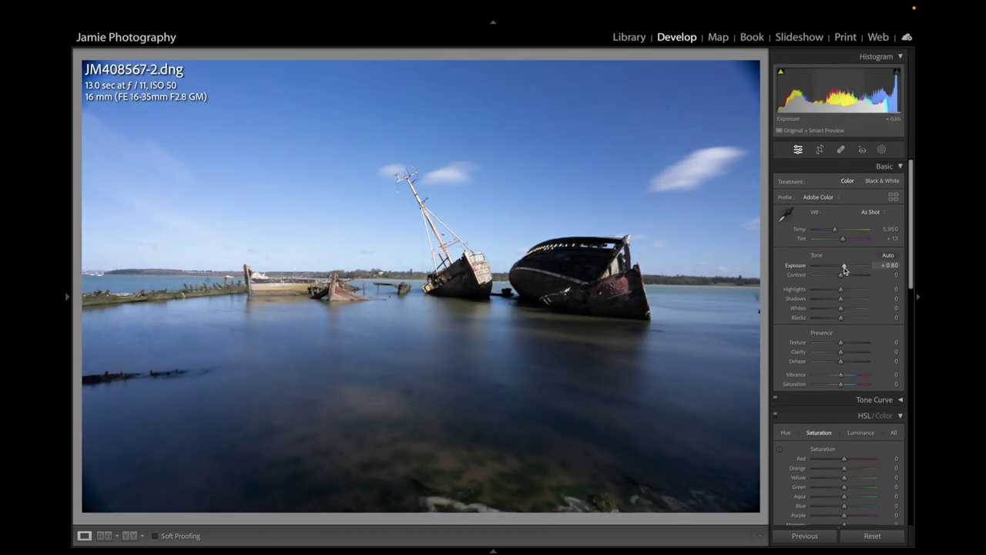
{"action": "left_click_drag", "start_coordinate": [844, 269], "coordinate": [844, 269]}
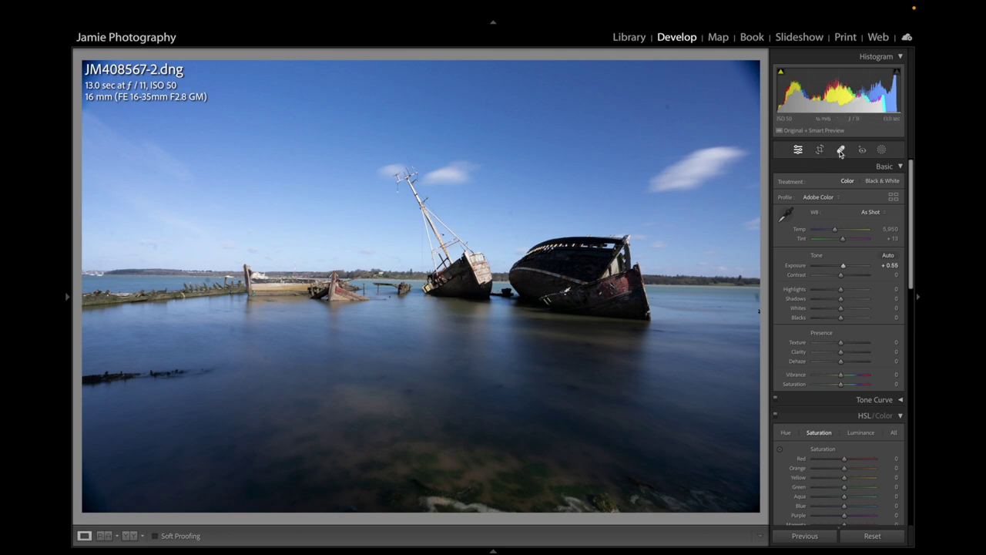
- Activate the healing tool in Heal mode with Visualize Spots enabled and the tool overlay set to Never
{"action": "left_click", "coordinate": [840, 151]}
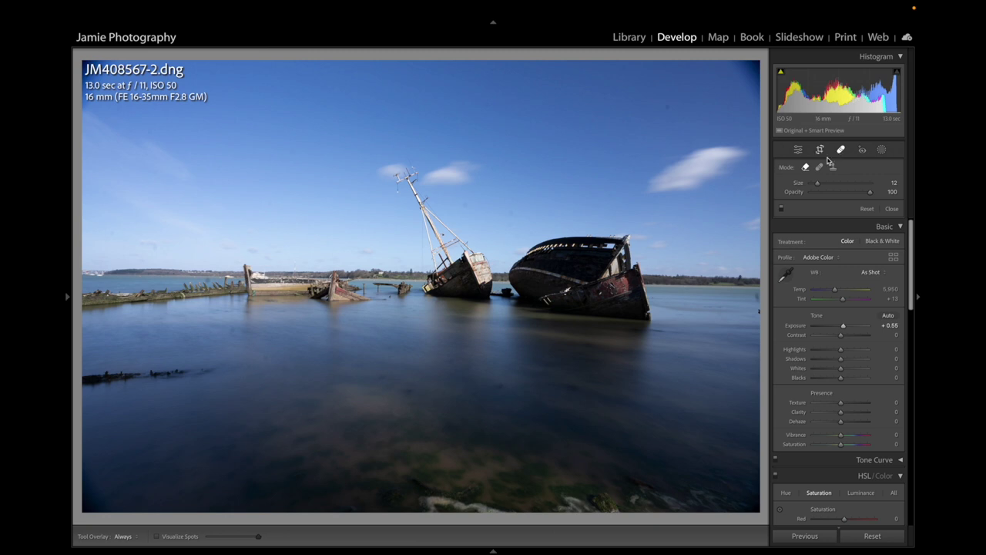
{"action": "left_click", "coordinate": [819, 169]}
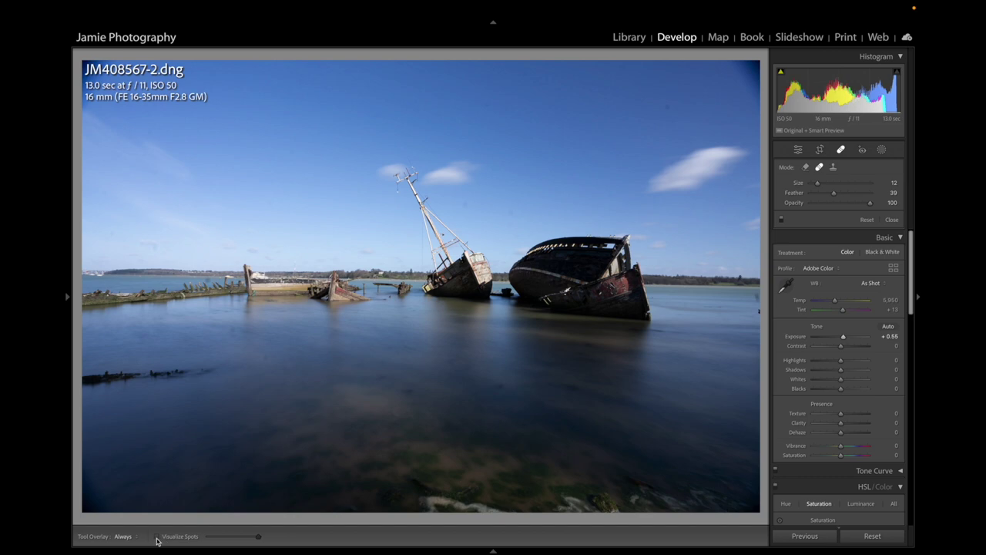
{"action": "left_click", "coordinate": [157, 536]}
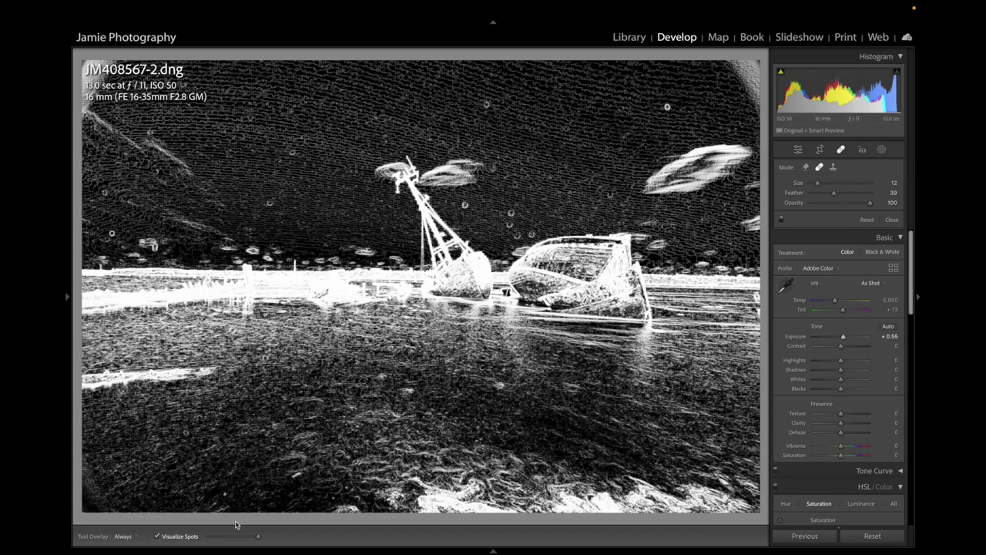
{"action": "mouse_move", "coordinate": [259, 539]}
{"action": "left_mouse_down"}
{"action": "mouse_move", "coordinate": [248, 539]}
{"action": "mouse_move", "coordinate": [258, 540]}
{"action": "left_mouse_up"}
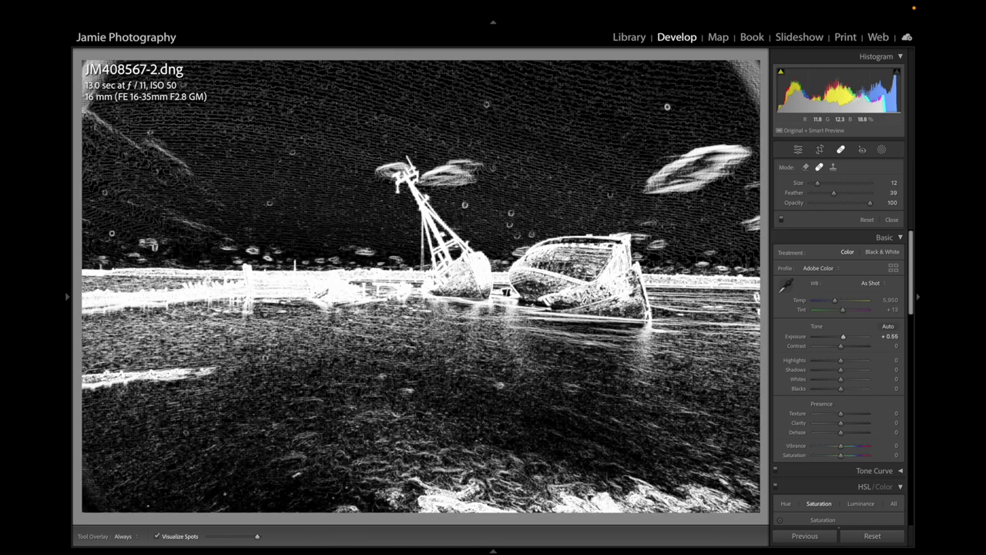
{"action": "left_click", "coordinate": [135, 539]}
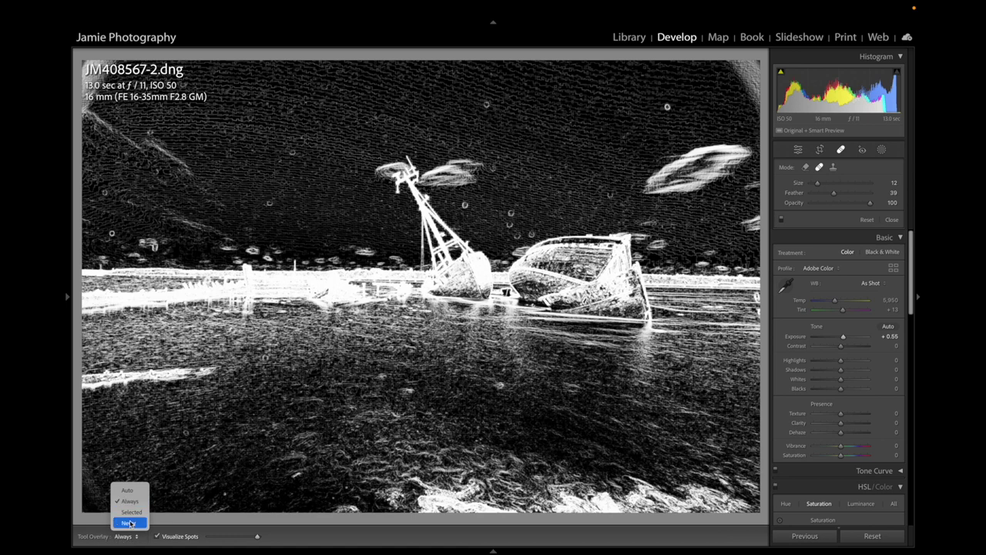
{"action": "left_click", "coordinate": [129, 523]}
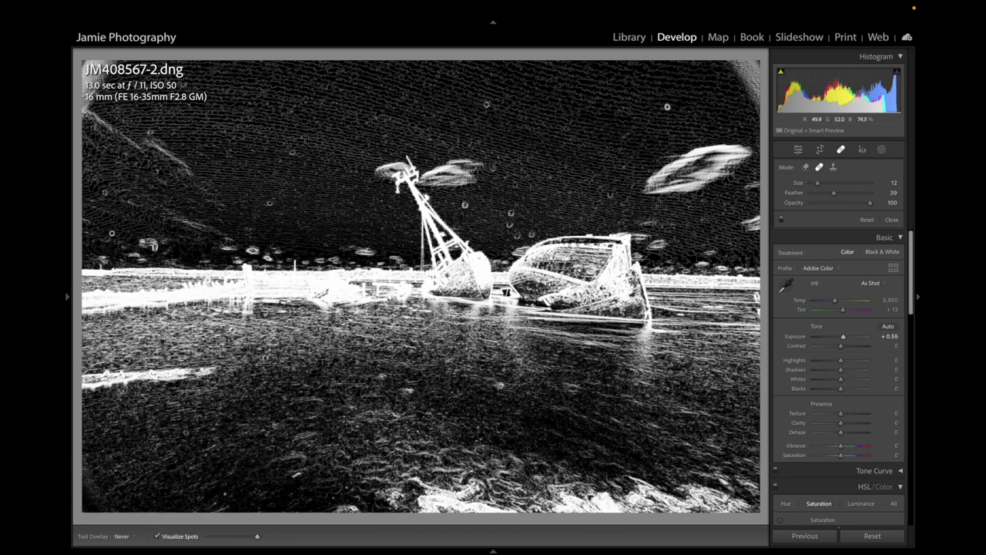
- Set the heal brush size to 76 and magnify the photo to 100% for spot removal
{"action": "scroll", "coordinate": [299, 218], "scroll_direction": "up", "scroll_amount": 5}
{"action": "scroll", "coordinate": [326, 283], "scroll_direction": "up", "scroll_amount": 1}
{"action": "scroll", "coordinate": [329, 282], "scroll_direction": "down", "scroll_amount": 1}
{"action": "scroll", "coordinate": [268, 204], "scroll_direction": "down", "scroll_amount": 1}
{"action": "scroll", "coordinate": [268, 204], "scroll_direction": "down", "scroll_amount": 1}
{"action": "left_click", "coordinate": [67, 296]}
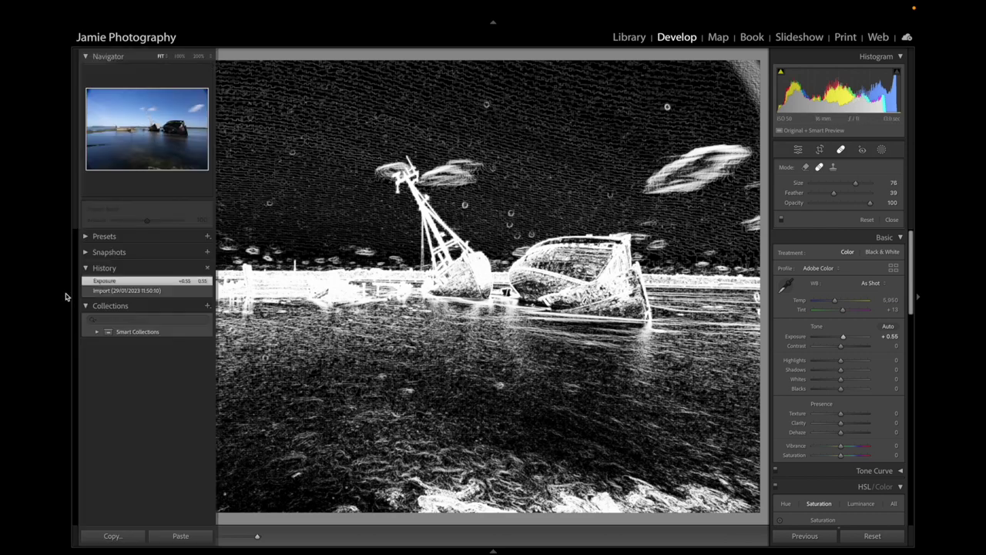
{"action": "left_click", "coordinate": [179, 56]}
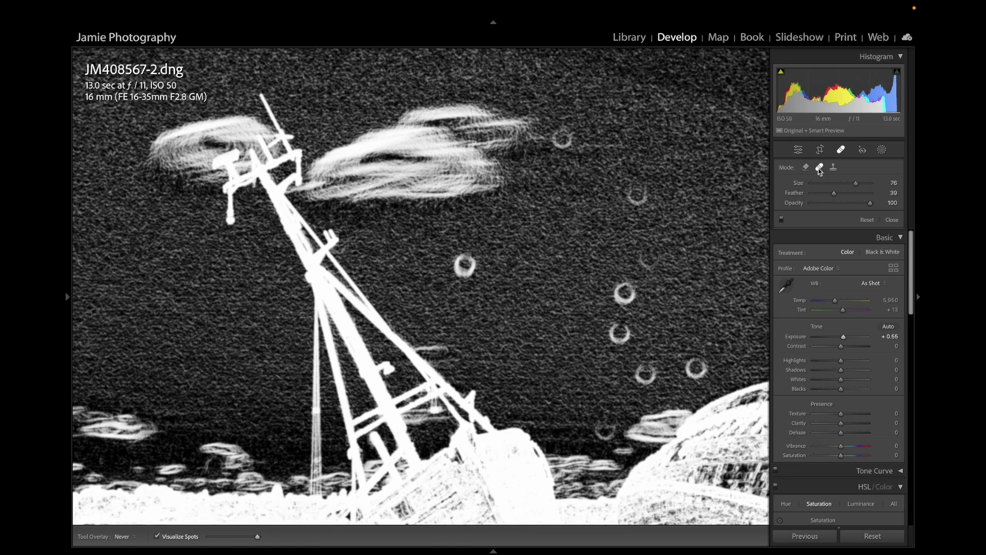
- Heal the ring-shaped dust spots in the sky between the leaning mast and the large wreck's hull
{"action": "left_click", "coordinate": [466, 266]}
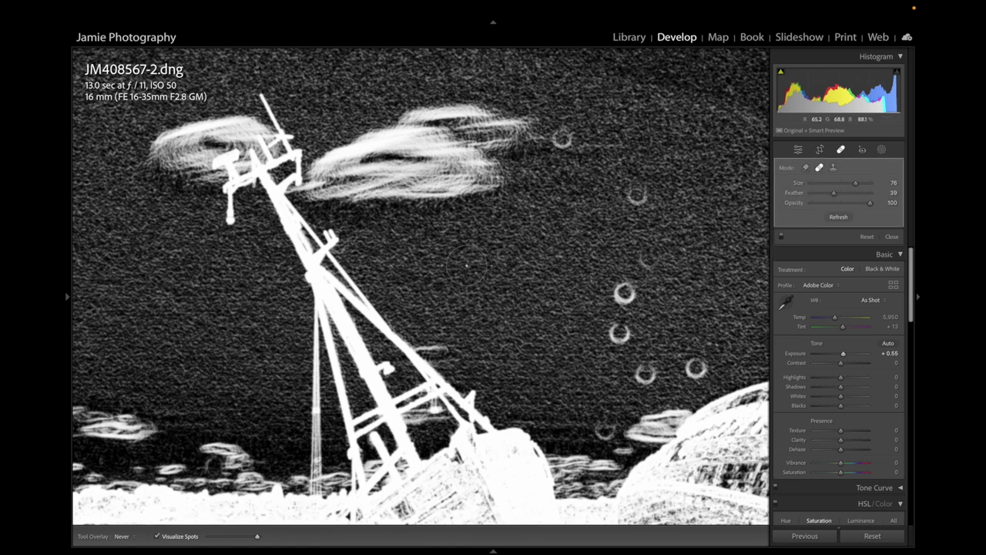
{"action": "left_click", "coordinate": [624, 292]}
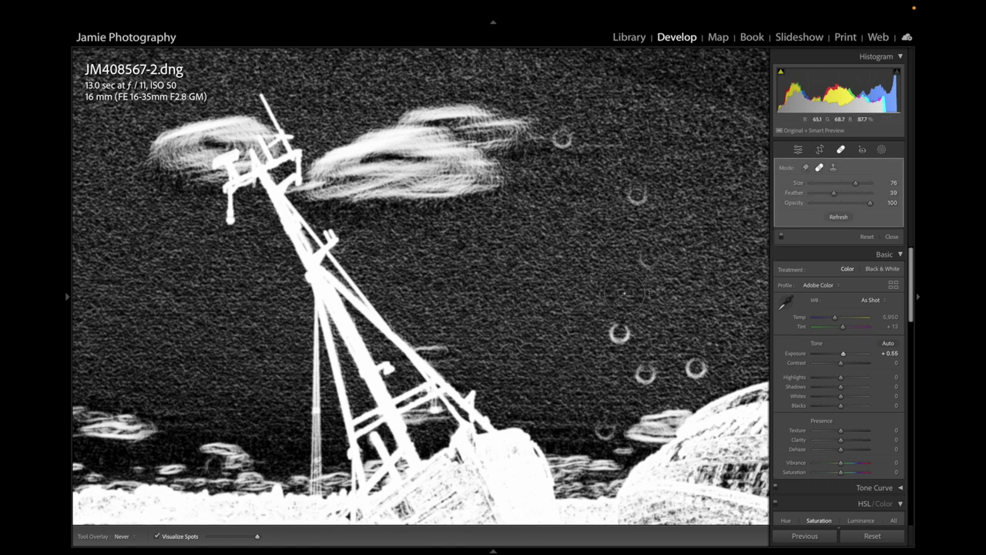
{"action": "left_click", "coordinate": [620, 332]}
{"action": "left_click", "coordinate": [646, 375]}
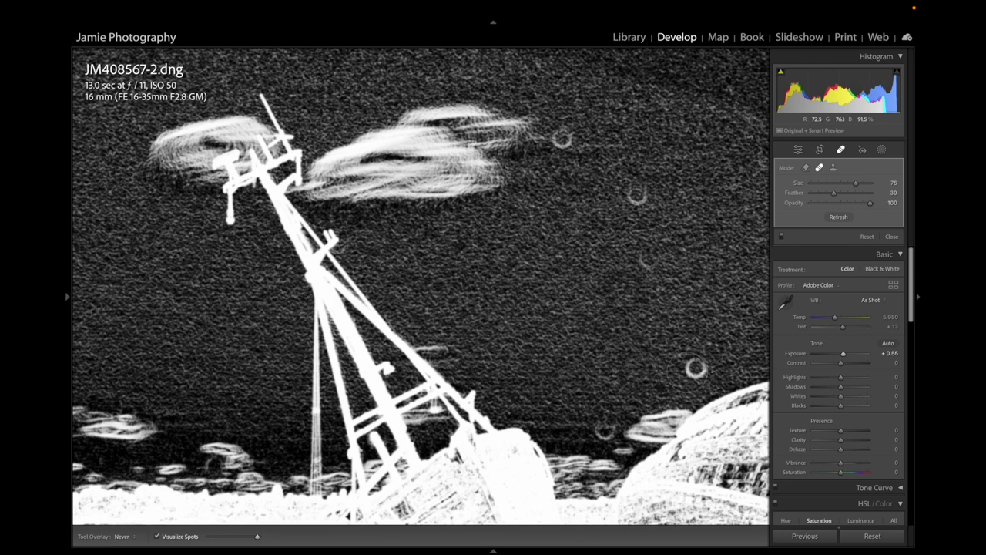
{"action": "left_click", "coordinate": [696, 368]}
{"action": "left_click", "coordinate": [606, 429]}
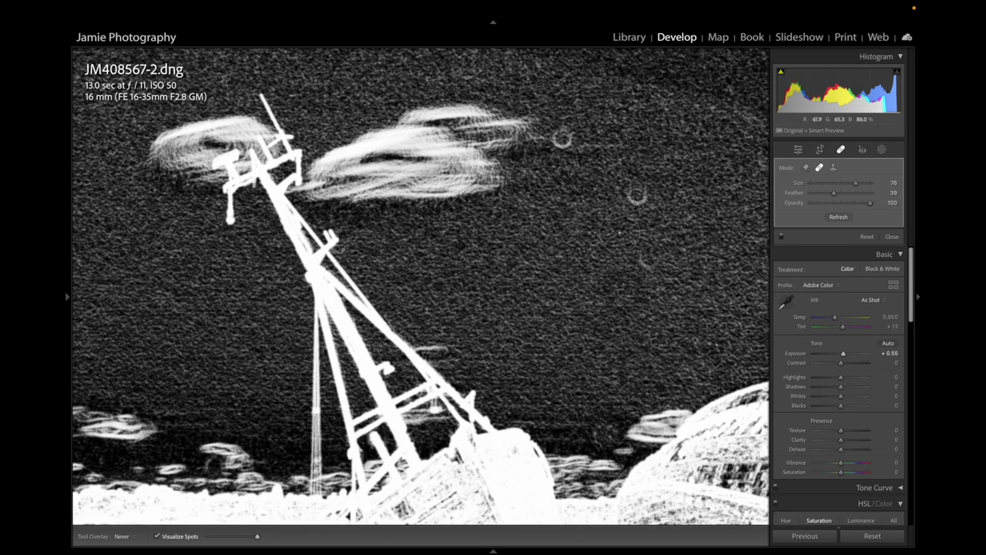
{"action": "left_click", "coordinate": [638, 195]}
{"action": "left_click", "coordinate": [647, 261]}
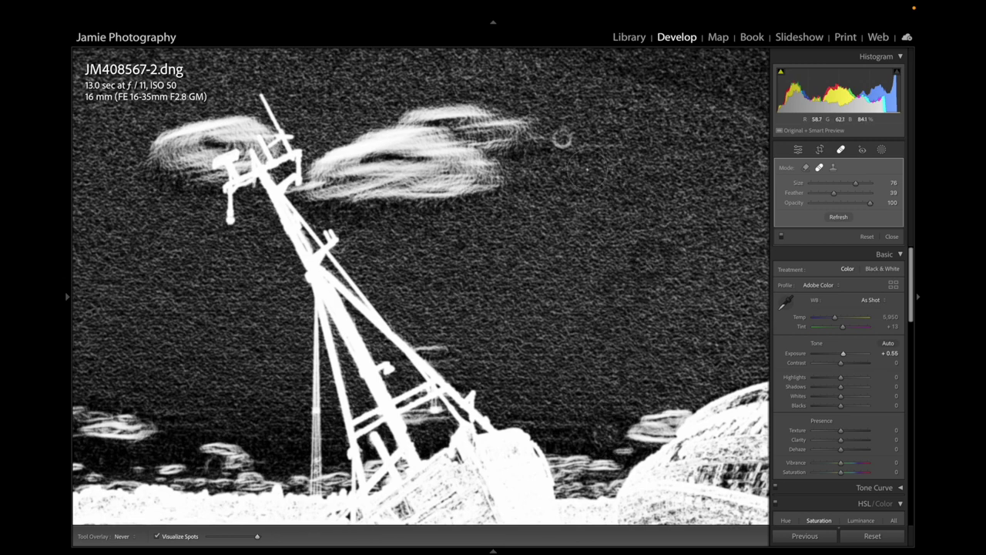
{"action": "left_click", "coordinate": [562, 139]}
- Heal the dust spots in the lower sky to the left of the mast, above the horizon clouds
{"action": "left_click_drag", "start_coordinate": [355, 238], "coordinate": [741, 216]}
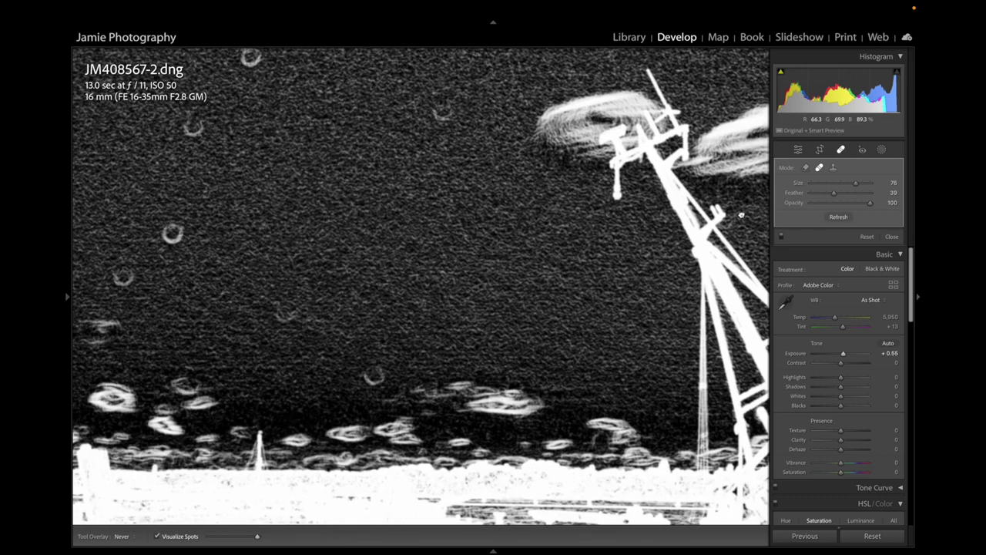
{"action": "left_click_drag", "start_coordinate": [364, 289], "coordinate": [537, 281]}
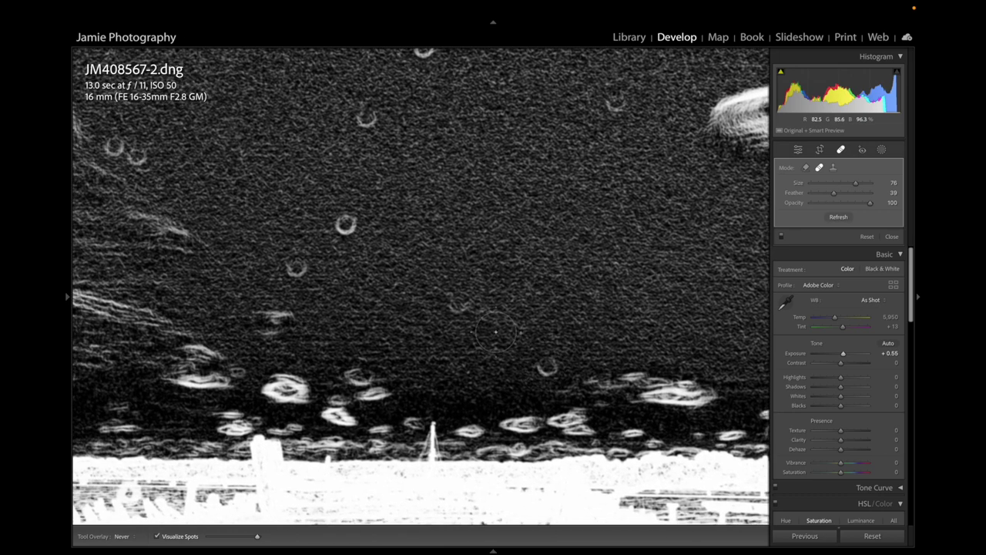
{"action": "left_click", "coordinate": [345, 223]}
{"action": "left_click", "coordinate": [296, 267]}
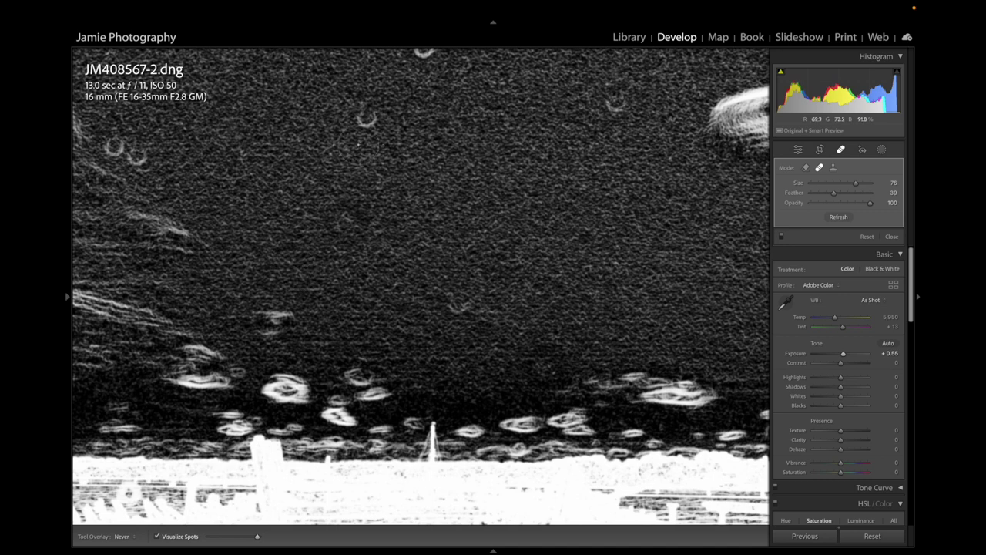
{"action": "left_click", "coordinate": [366, 119]}
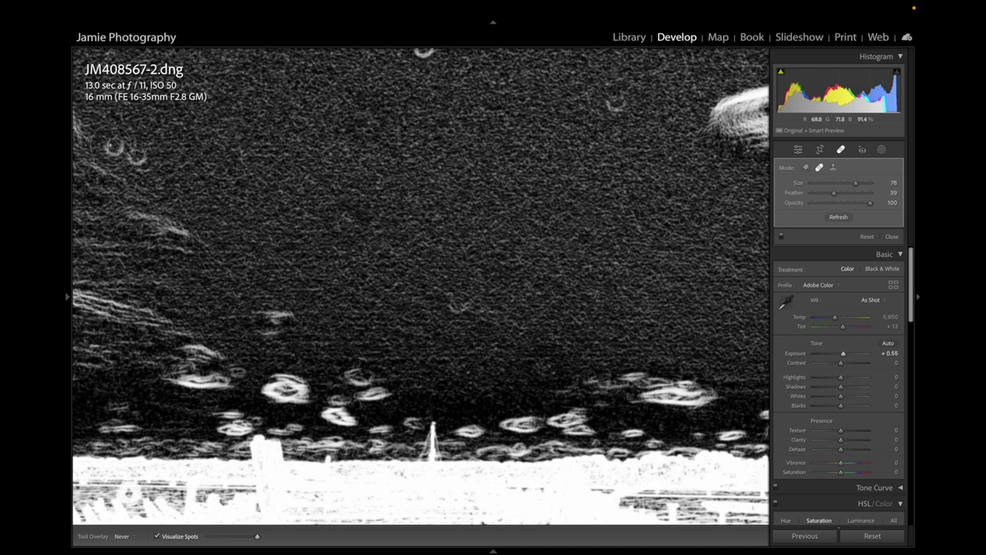
{"action": "left_click", "coordinate": [124, 148]}
- Heal the dust spots in the upper sky to the left of the mast, up to the photo's top edge
{"action": "left_click_drag", "start_coordinate": [422, 160], "coordinate": [368, 367]}
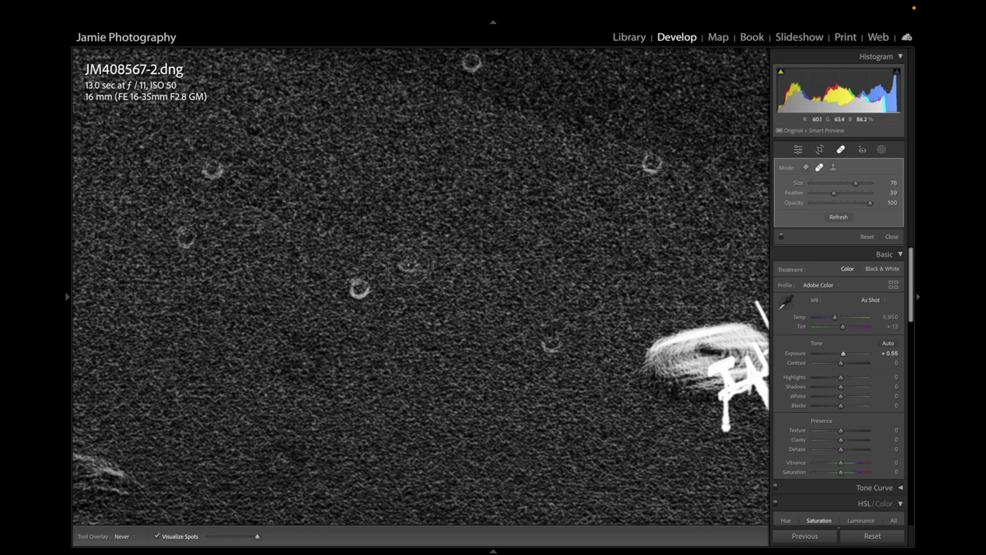
{"action": "left_click", "coordinate": [409, 265]}
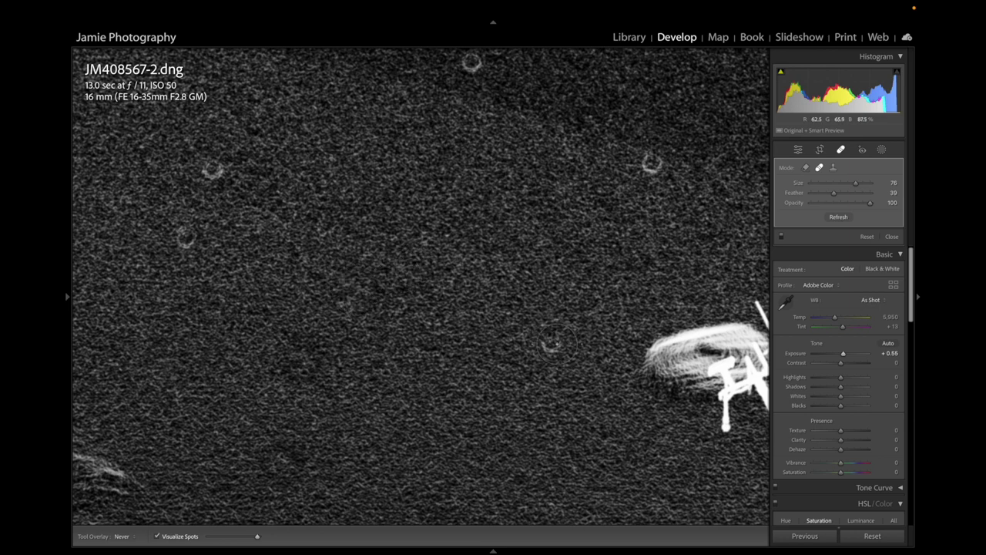
{"action": "left_click", "coordinate": [552, 345]}
{"action": "left_click", "coordinate": [212, 169]}
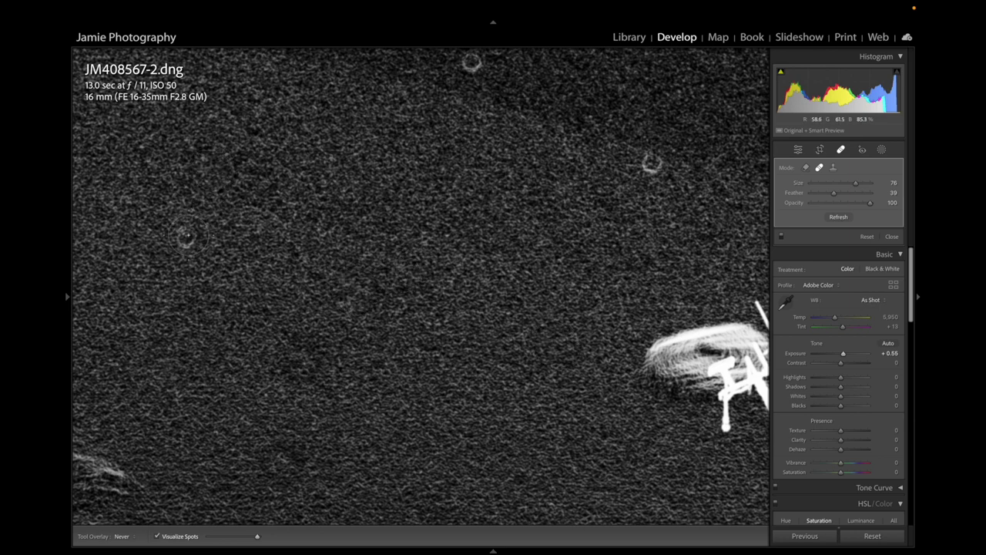
{"action": "left_click", "coordinate": [198, 225]}
{"action": "left_click_drag", "start_coordinate": [502, 216], "coordinate": [501, 414]}
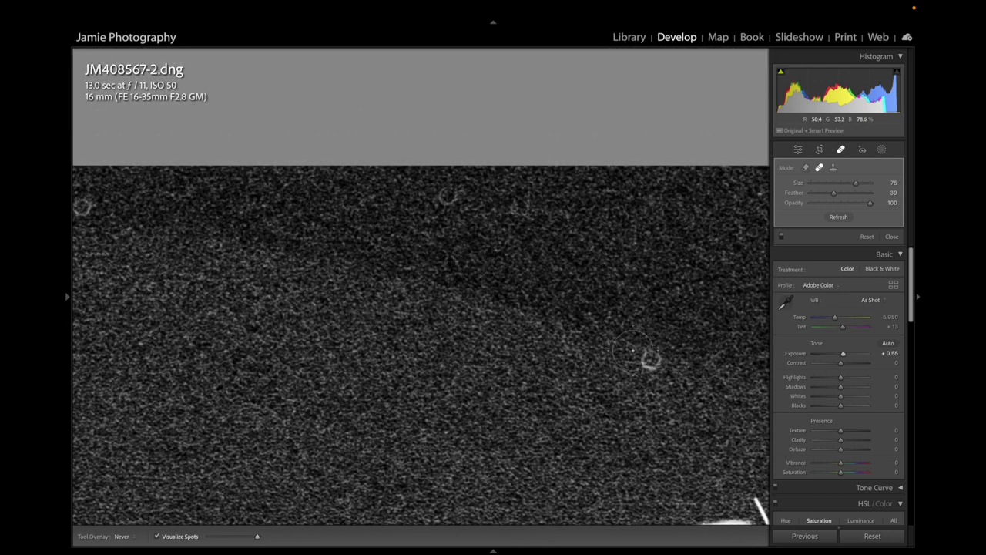
{"action": "left_click", "coordinate": [651, 359]}
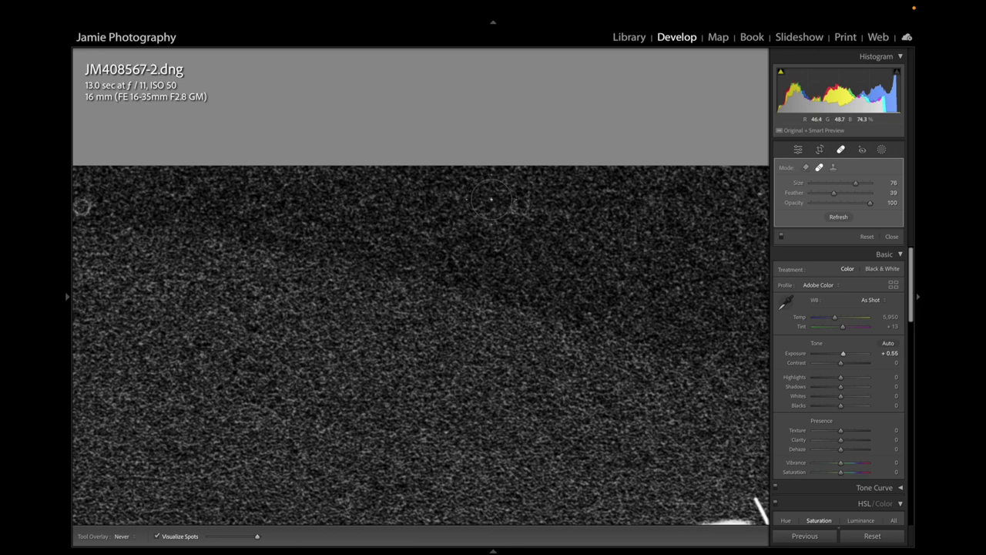
- Heal the dust spots near the photo's top-left corner, beside the vignetted edge and diagonal cloud streak
{"action": "left_click_drag", "start_coordinate": [211, 245], "coordinate": [587, 257]}
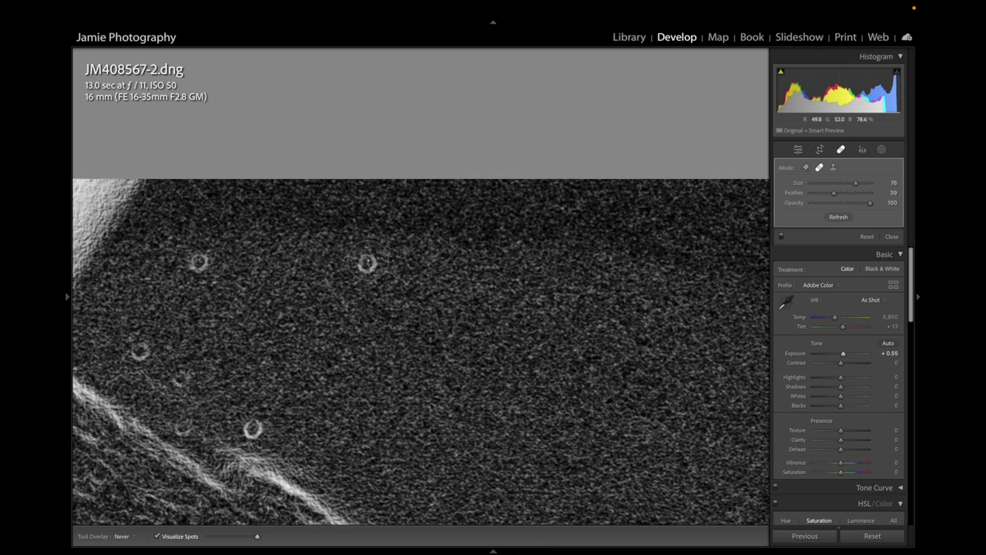
{"action": "left_click", "coordinate": [366, 264]}
{"action": "left_click", "coordinate": [199, 262]}
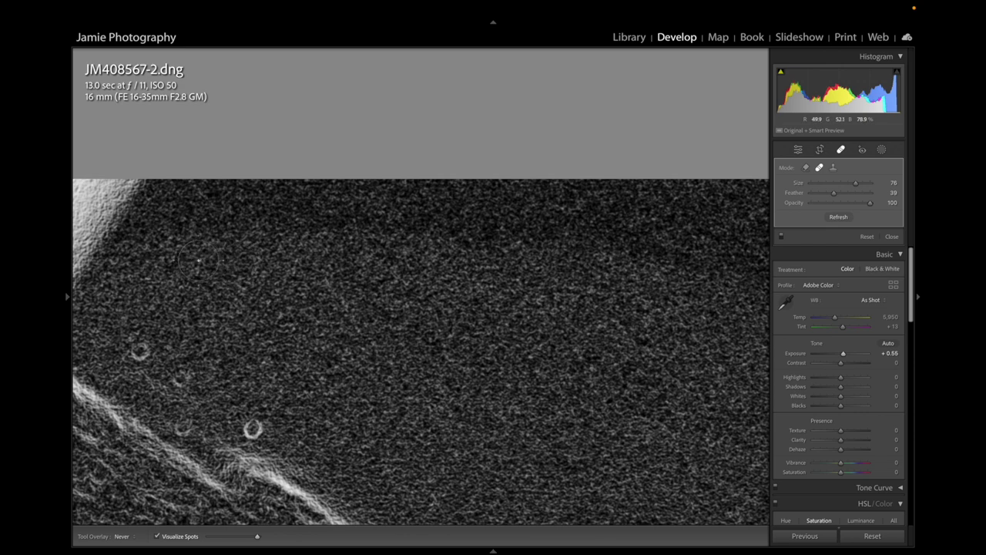
{"action": "left_click", "coordinate": [140, 351]}
{"action": "left_click", "coordinate": [178, 376]}
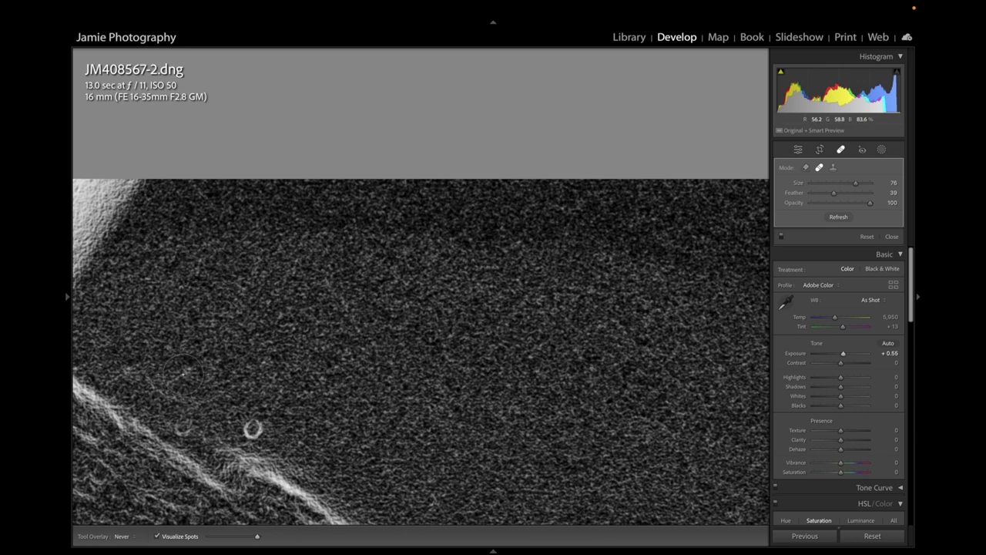
{"action": "left_click", "coordinate": [252, 429]}
{"action": "left_click", "coordinate": [192, 429]}
- Heal the dust spots among the wispy clouds along the photo's left edge with a size 75 brush
{"action": "scroll", "coordinate": [346, 354], "scroll_direction": "left", "scroll_amount": 3}
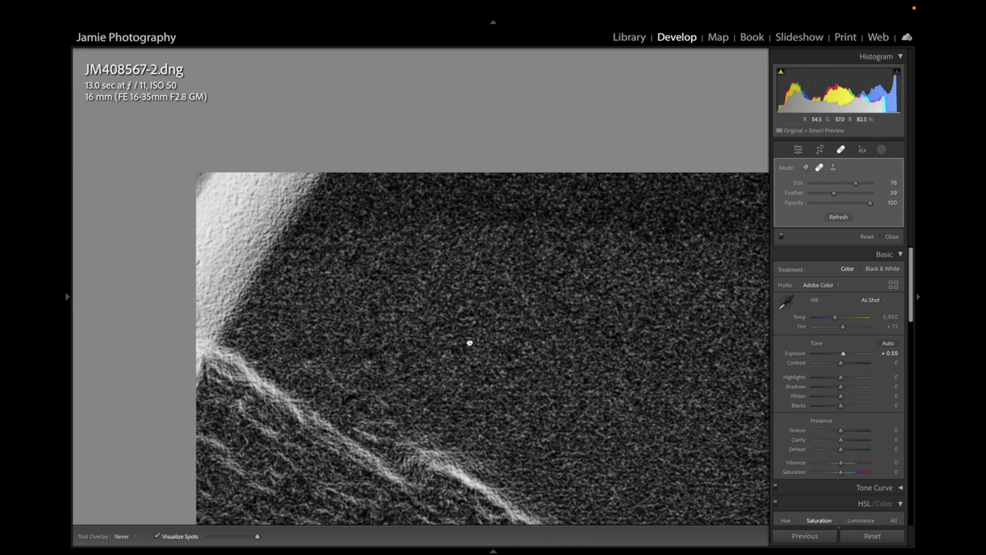
{"action": "scroll", "coordinate": [469, 344], "scroll_direction": "down", "scroll_amount": 8}
{"action": "scroll", "coordinate": [316, 245], "scroll_direction": "down", "scroll_amount": 3}
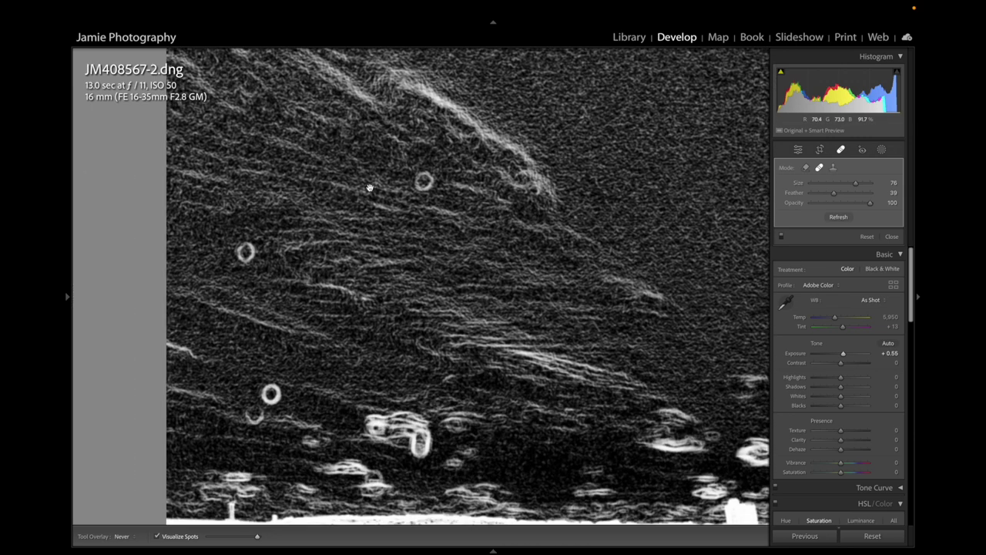
{"action": "left_click", "coordinate": [423, 180]}
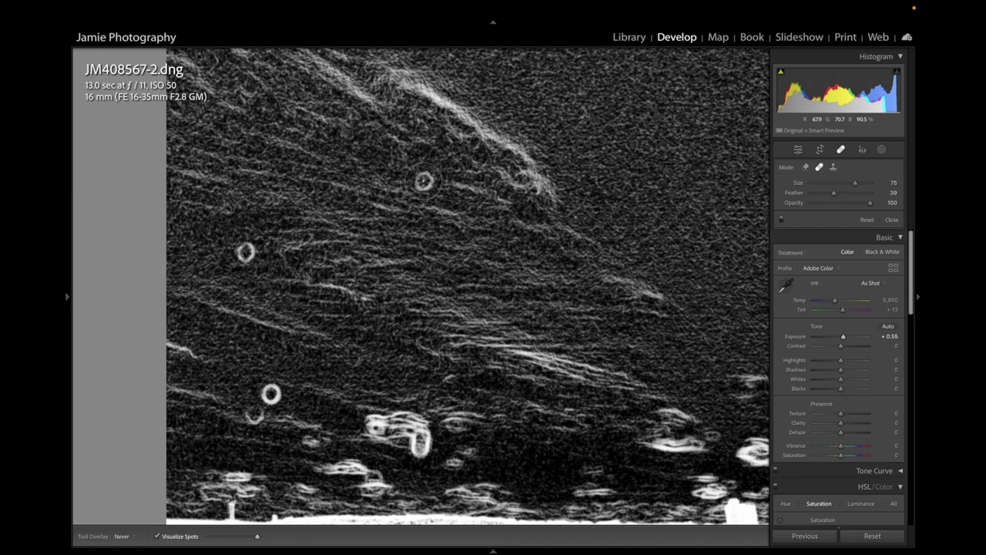
{"action": "left_click", "coordinate": [423, 180]}
{"action": "left_click", "coordinate": [245, 251]}
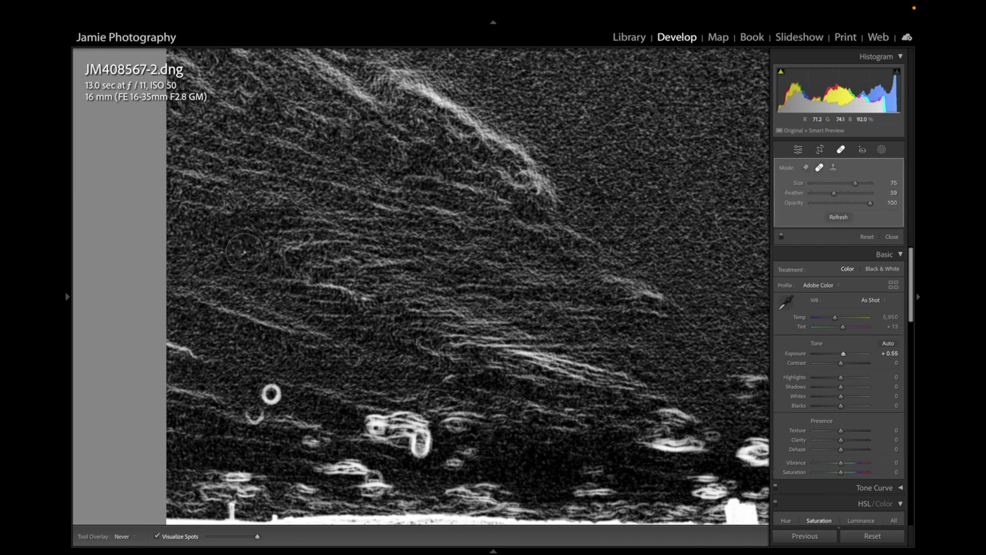
{"action": "left_click", "coordinate": [271, 393]}
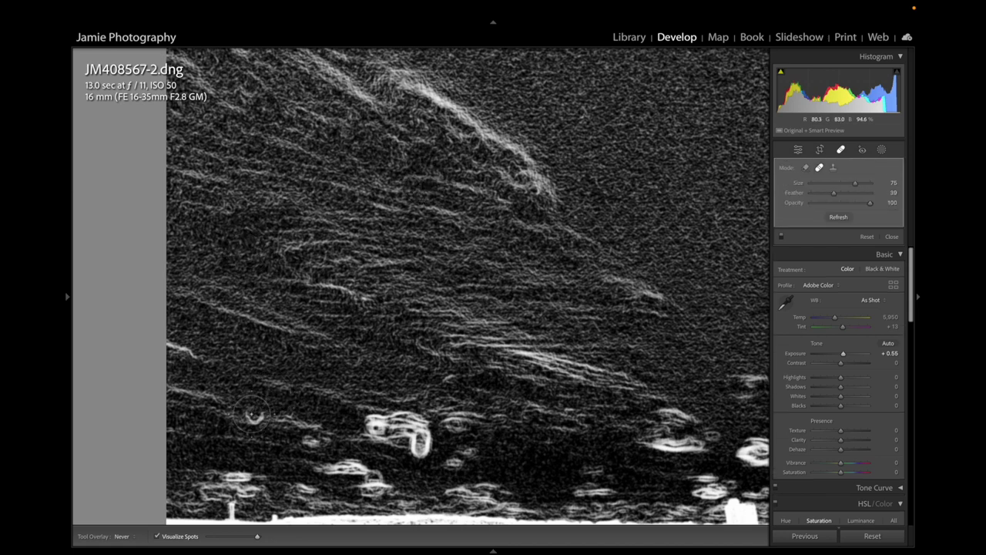
{"action": "left_click", "coordinate": [252, 413]}
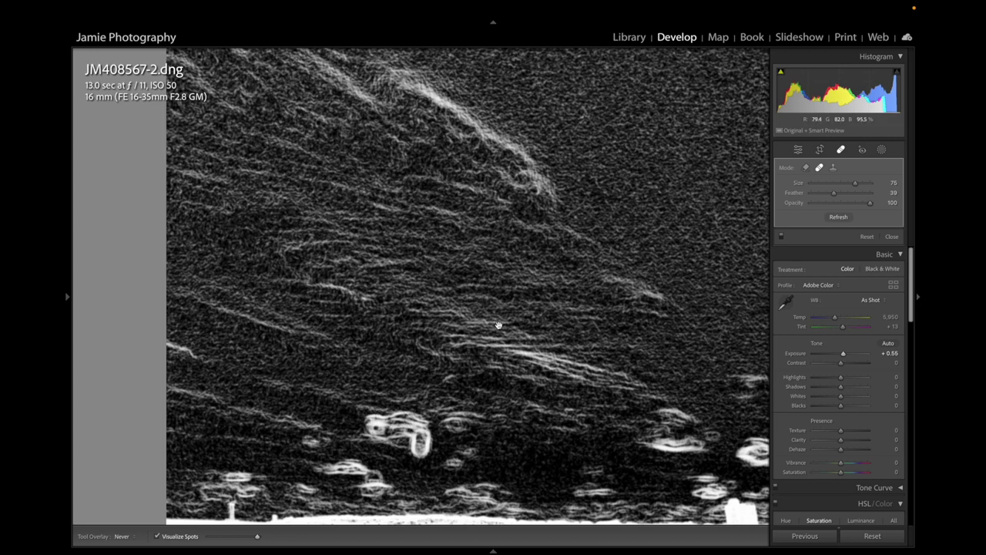
- Heal the dust spot in the sky near the photo's top-right corner, above the elongated white cloud, and undo the stray extra heal
{"action": "left_click_drag", "start_coordinate": [499, 325], "coordinate": [392, 247]}
{"action": "left_click_drag", "start_coordinate": [432, 100], "coordinate": [144, 358]}
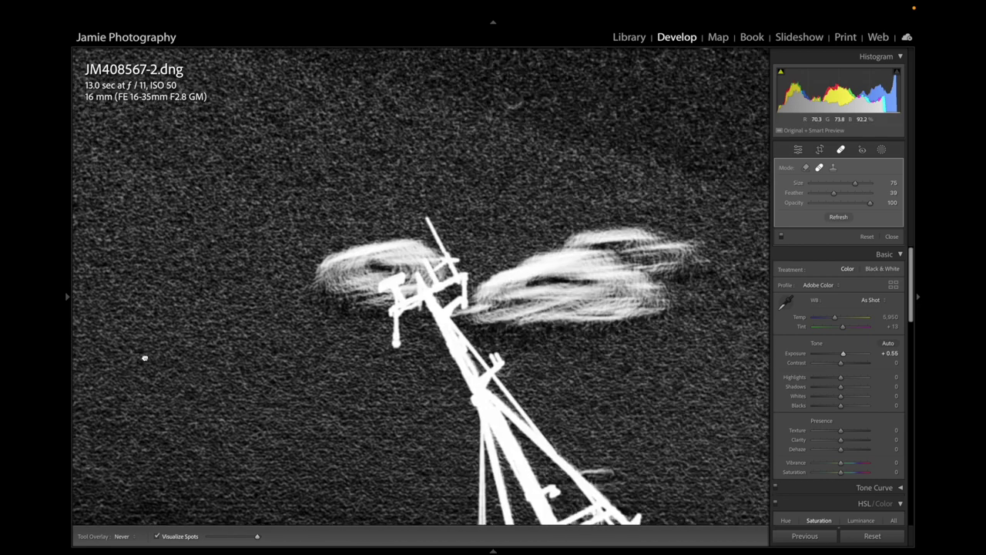
{"action": "left_click_drag", "start_coordinate": [469, 211], "coordinate": [286, 301]}
{"action": "mouse_move", "coordinate": [432, 262]}
{"action": "left_mouse_down"}
{"action": "mouse_move", "coordinate": [509, 358]}
{"action": "mouse_move", "coordinate": [424, 323]}
{"action": "mouse_move", "coordinate": [139, 311]}
{"action": "left_mouse_up"}
{"action": "left_click", "coordinate": [490, 323]}
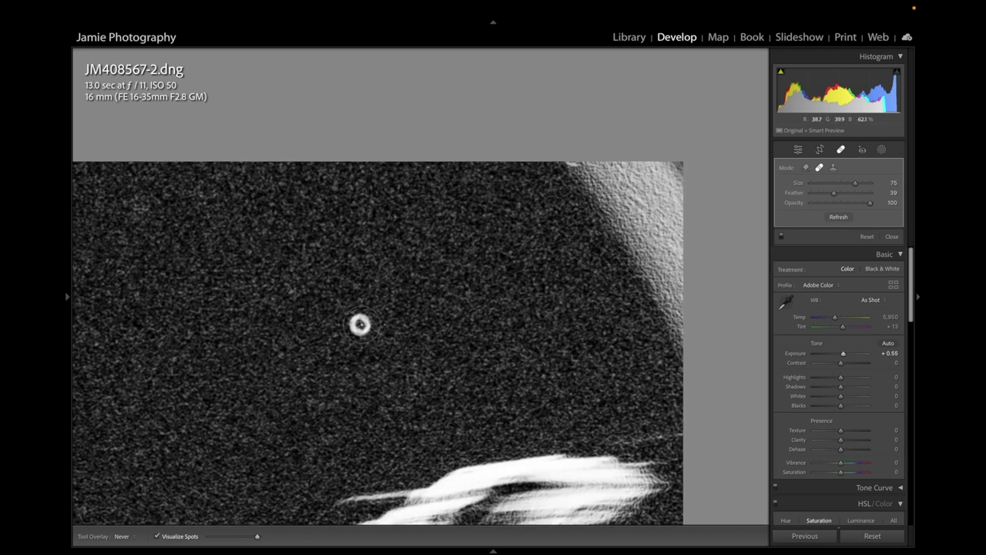
{"action": "left_click_drag", "start_coordinate": [335, 357], "coordinate": [400, 299]}
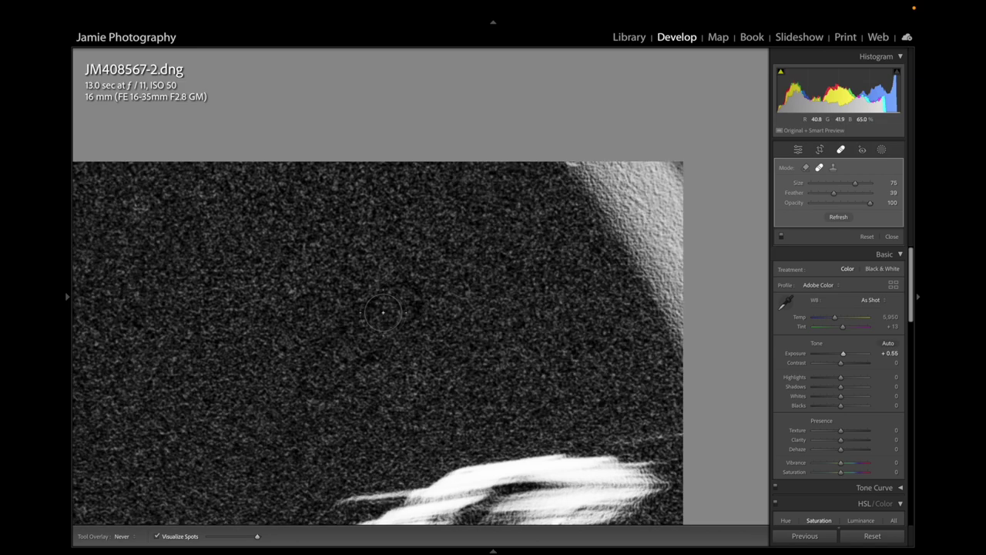
{"action": "key", "text": "super+z"}
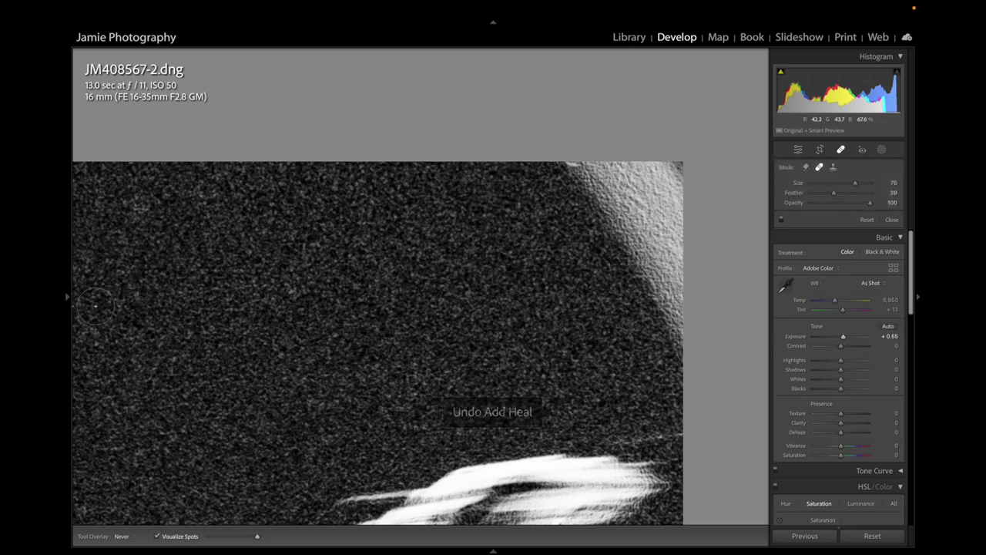
- Heal the remaining dust spots in the sky right of the mast and in the water, and turn off Visualize Spots
{"action": "mouse_move", "coordinate": [66, 299]}
{"action": "left_click", "coordinate": [161, 57]}
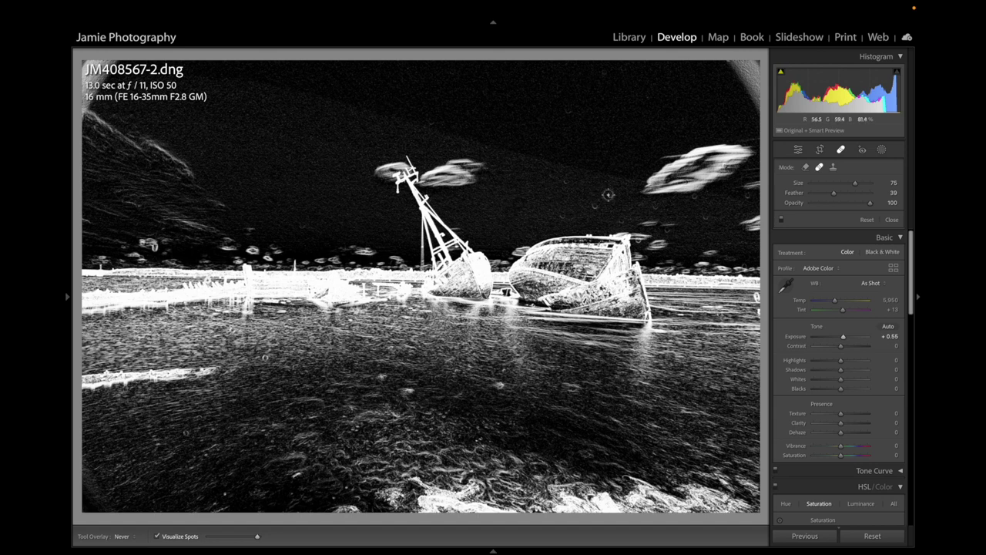
{"action": "left_click", "coordinate": [593, 205]}
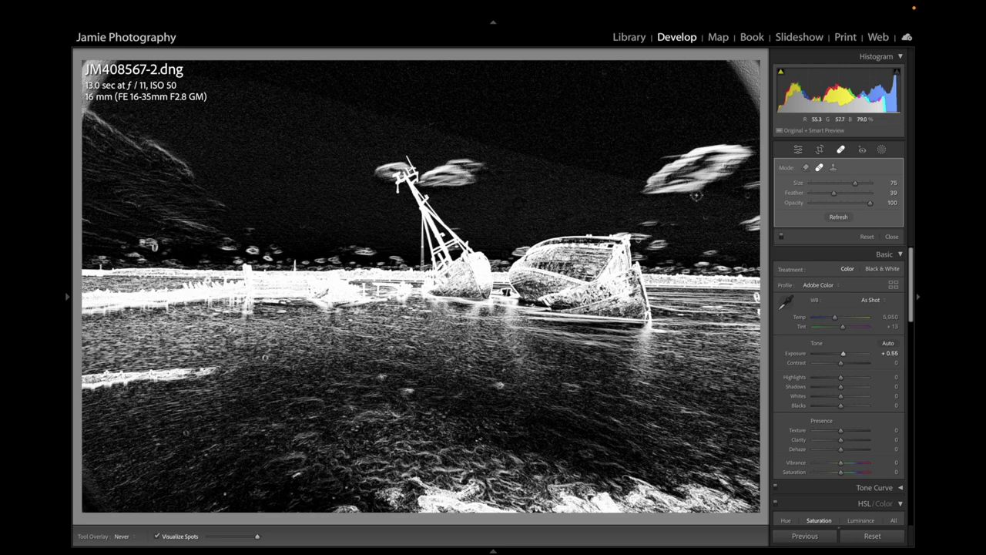
{"action": "left_click", "coordinate": [705, 217]}
{"action": "scroll", "coordinate": [298, 366], "scroll_direction": "up", "scroll_amount": 1}
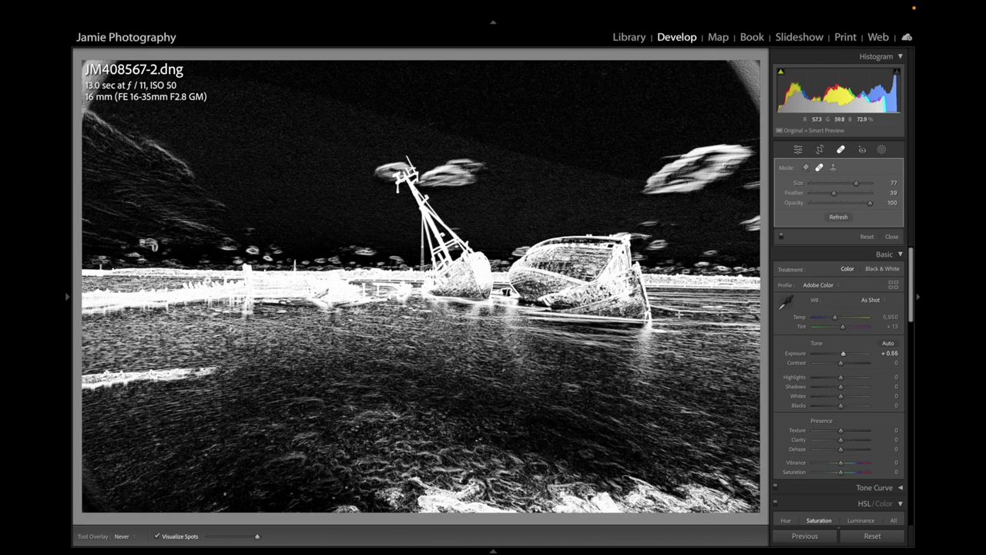
{"action": "left_click", "coordinate": [156, 536]}
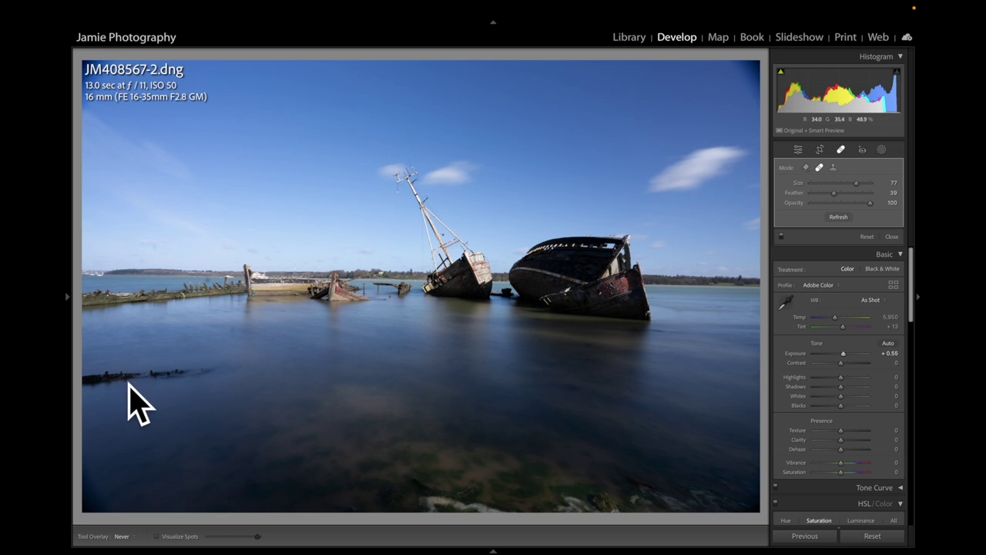
- Heal away the dark debris in the left-hand water and the large right-hand cloud at brush size 78, keeping the cloud beside the mast
{"action": "scroll", "coordinate": [95, 371], "scroll_direction": "up", "scroll_amount": 1}
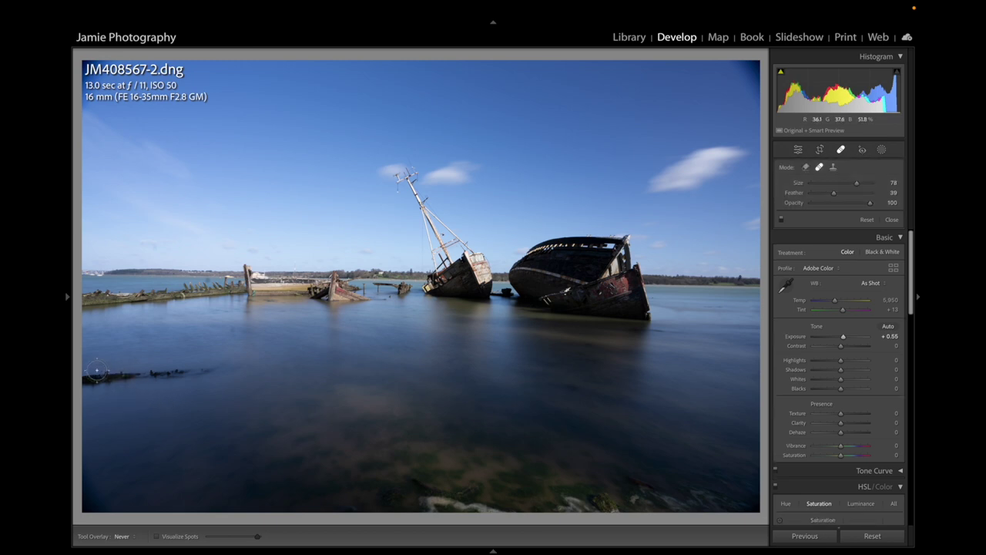
{"action": "mouse_move", "coordinate": [88, 376]}
{"action": "left_mouse_down"}
{"action": "mouse_move", "coordinate": [199, 370]}
{"action": "mouse_move", "coordinate": [99, 380]}
{"action": "left_mouse_up"}
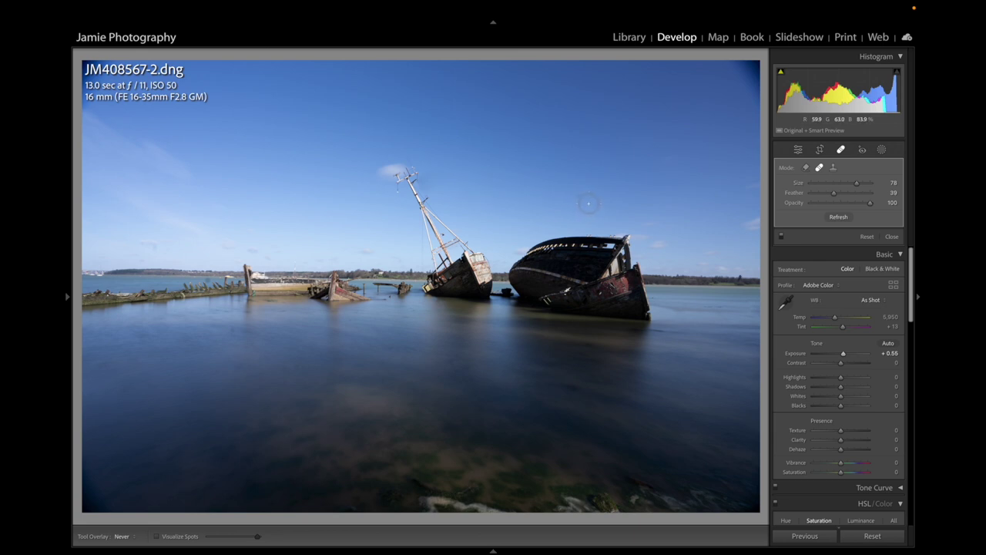
{"action": "key", "text": "ctrl+z"}
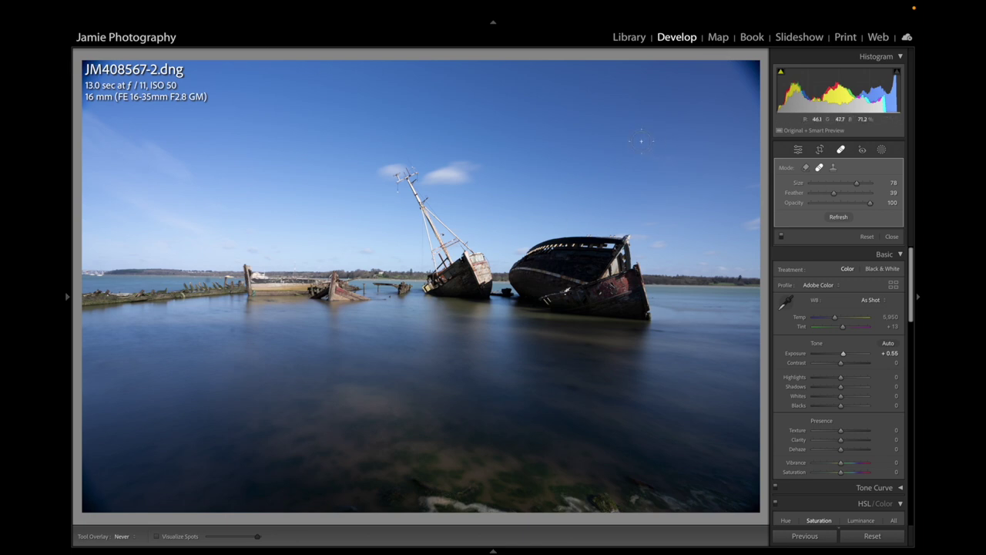
- Crop the photo inward on all four sides to cut off the dark vignetted corners and the seaweed at the bottom edge
{"action": "left_click", "coordinate": [820, 149]}
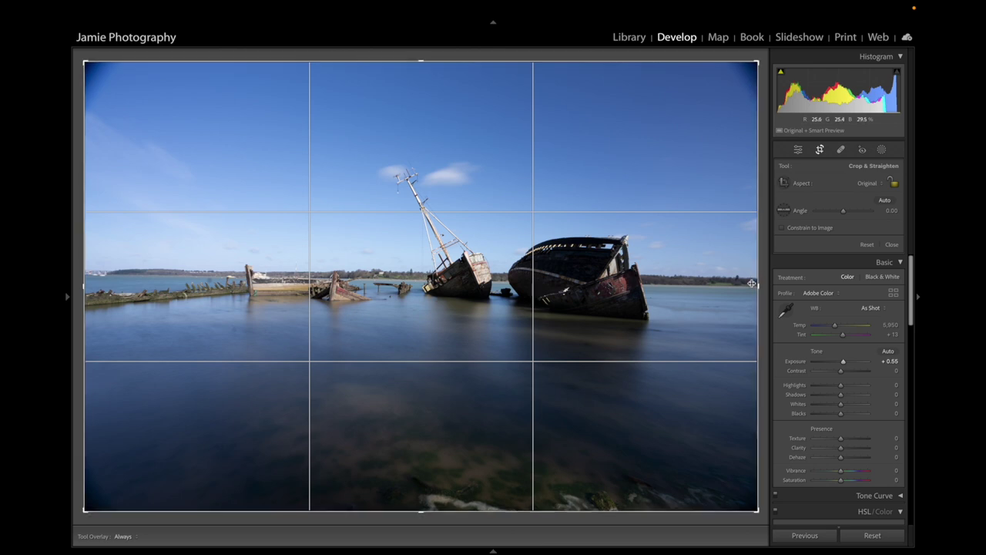
{"action": "left_click_drag", "start_coordinate": [758, 287], "coordinate": [746, 287]}
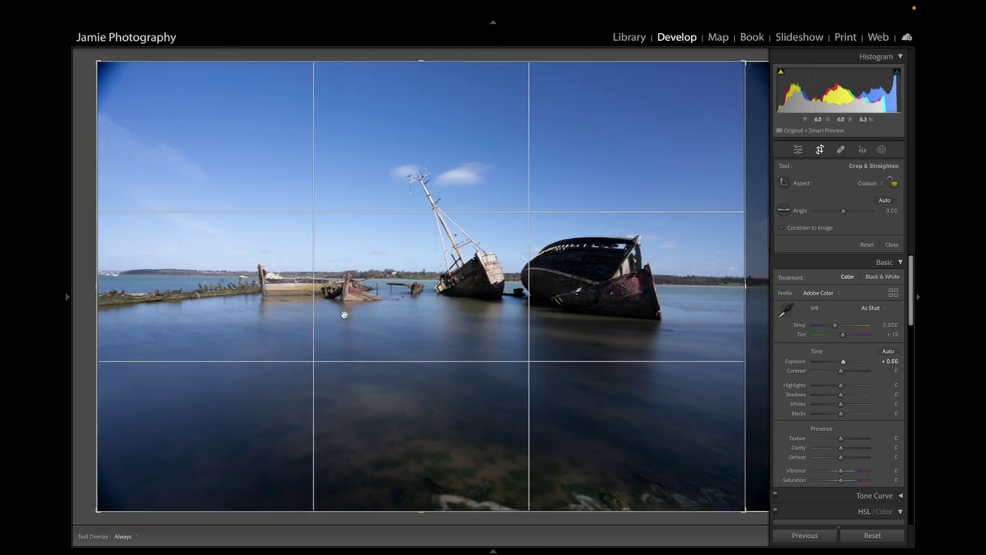
{"action": "left_click_drag", "start_coordinate": [119, 297], "coordinate": [210, 350]}
{"action": "left_click_drag", "start_coordinate": [421, 511], "coordinate": [422, 494]}
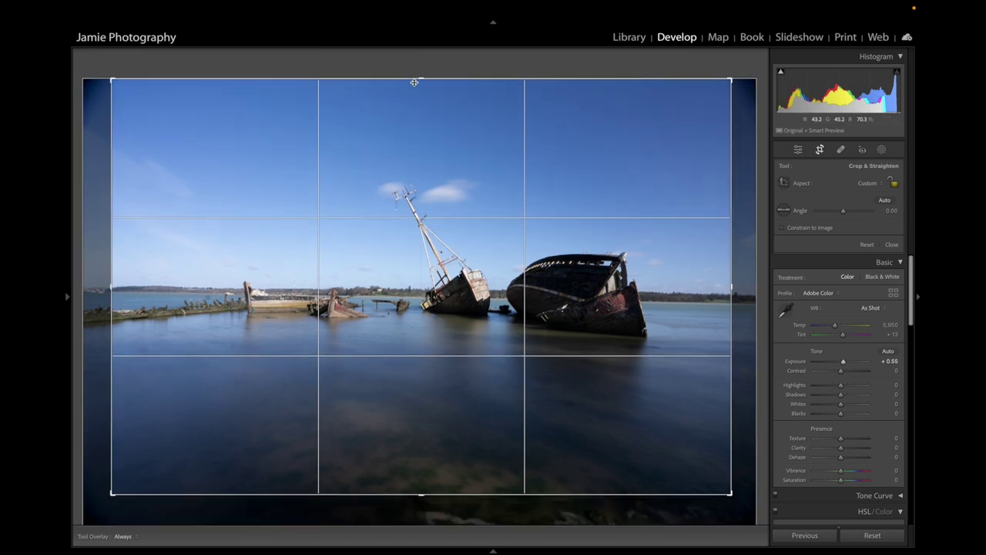
{"action": "left_click_drag", "start_coordinate": [420, 79], "coordinate": [421, 91]}
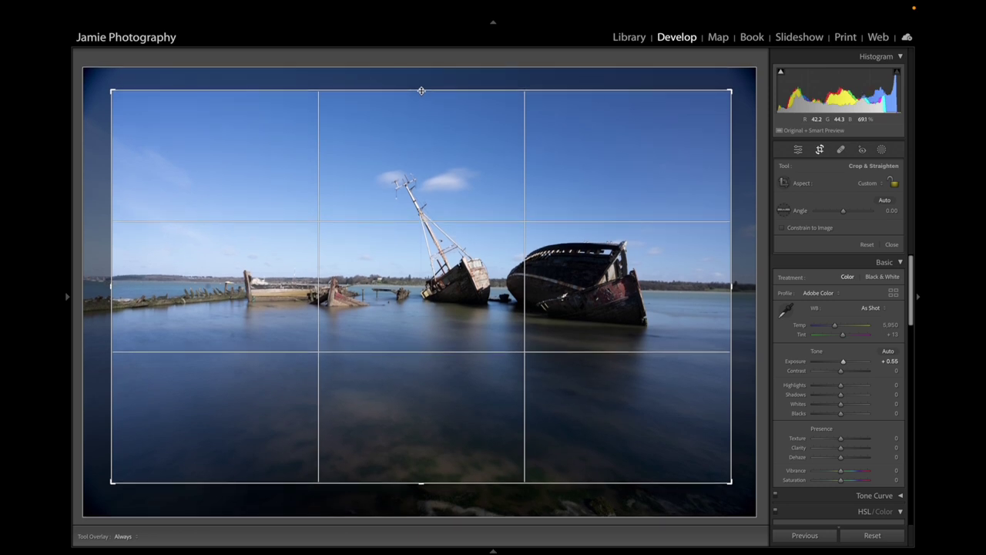
{"action": "key", "text": "Return"}
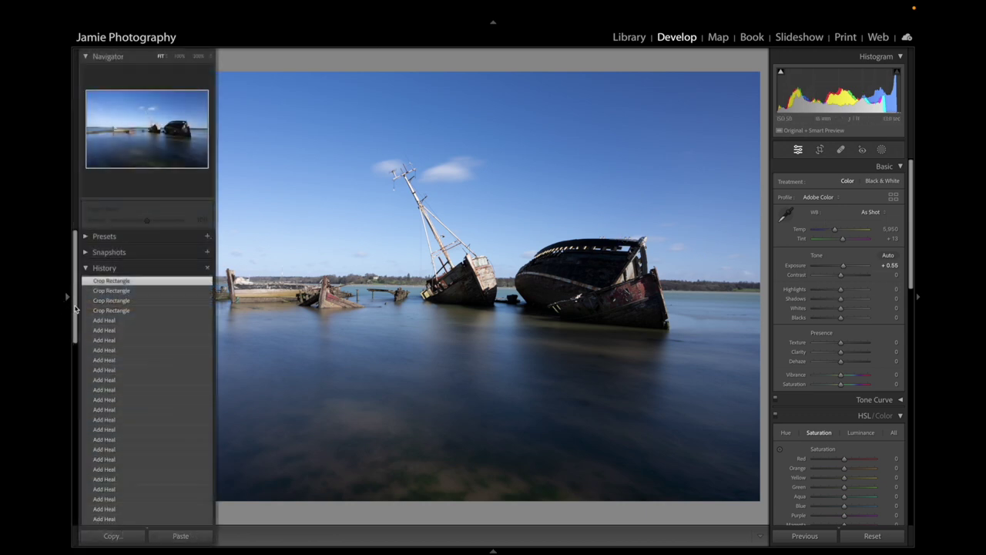
- Straighten the cropped photo along the distant horizon, rotating it to an angle of −1.09
{"action": "left_click", "coordinate": [818, 151]}
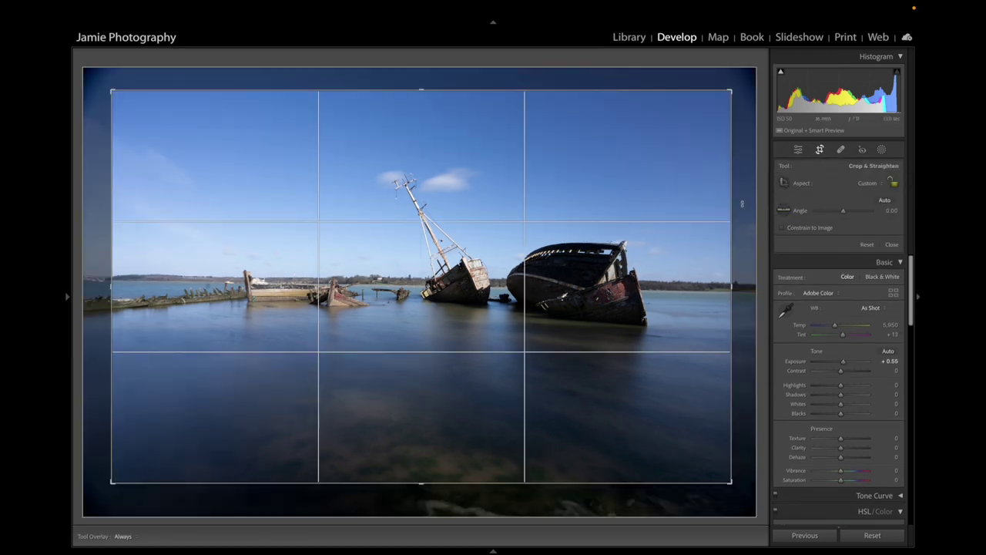
{"action": "left_click", "coordinate": [784, 215]}
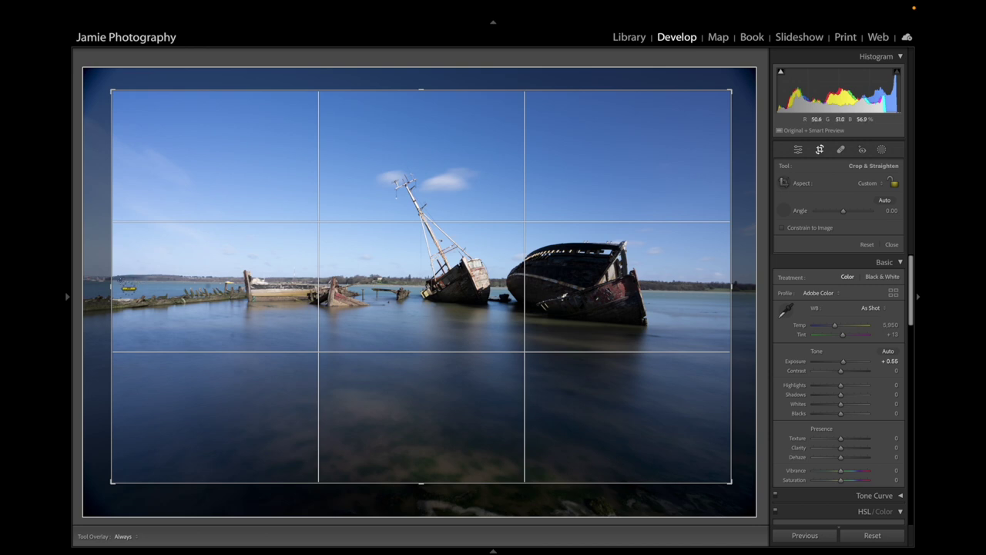
{"action": "left_click_drag", "start_coordinate": [155, 264], "coordinate": [715, 292]}
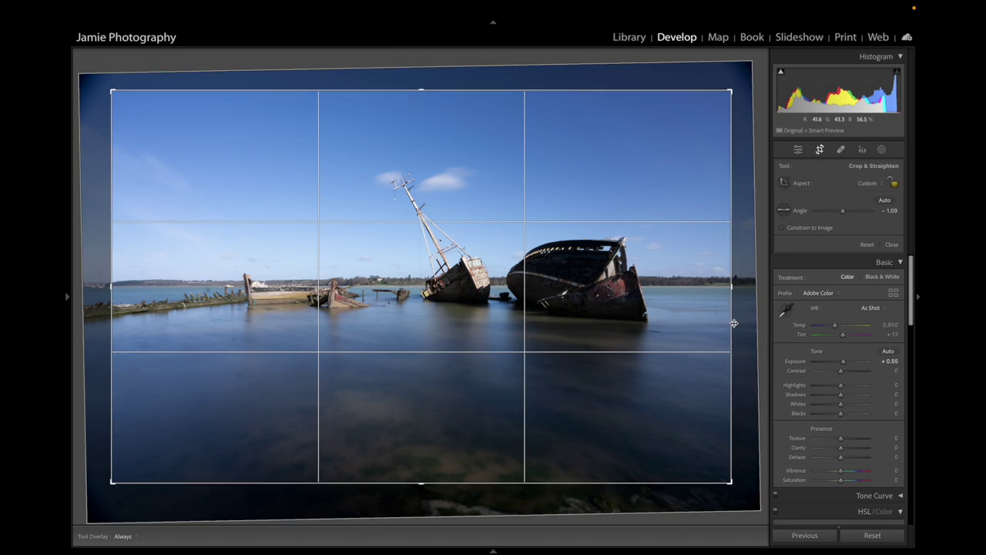
{"action": "key", "text": "Return"}
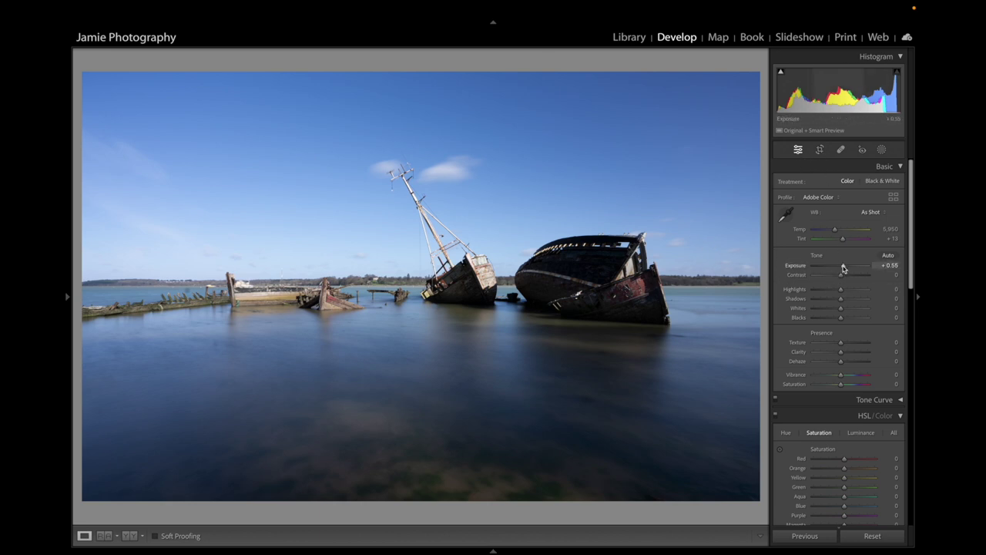
- Reset Exposure to 0.00 and set Shadows to +100, Highlights to −24 and Contrast to +11
{"action": "left_click_drag", "start_coordinate": [844, 267], "coordinate": [840, 269]}
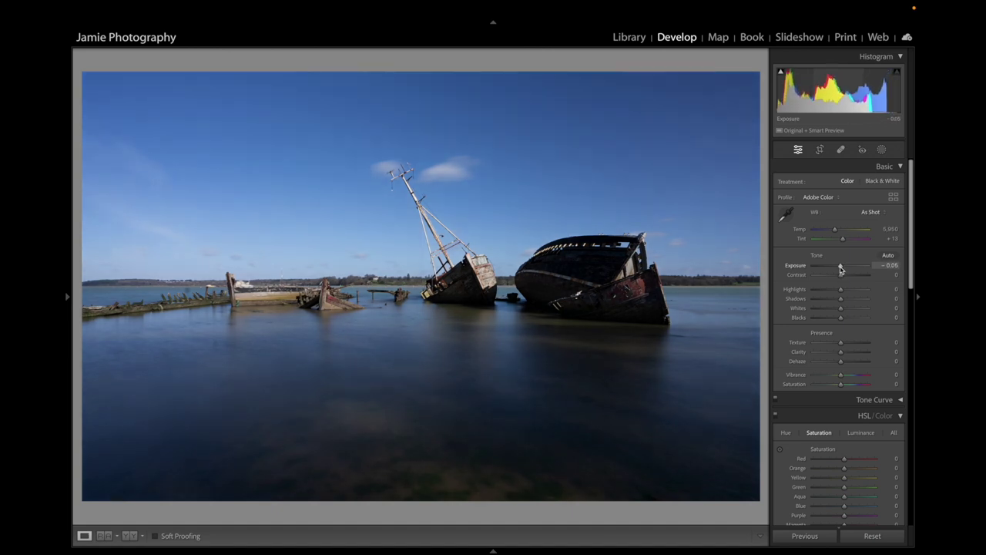
{"action": "double_click", "coordinate": [840, 269]}
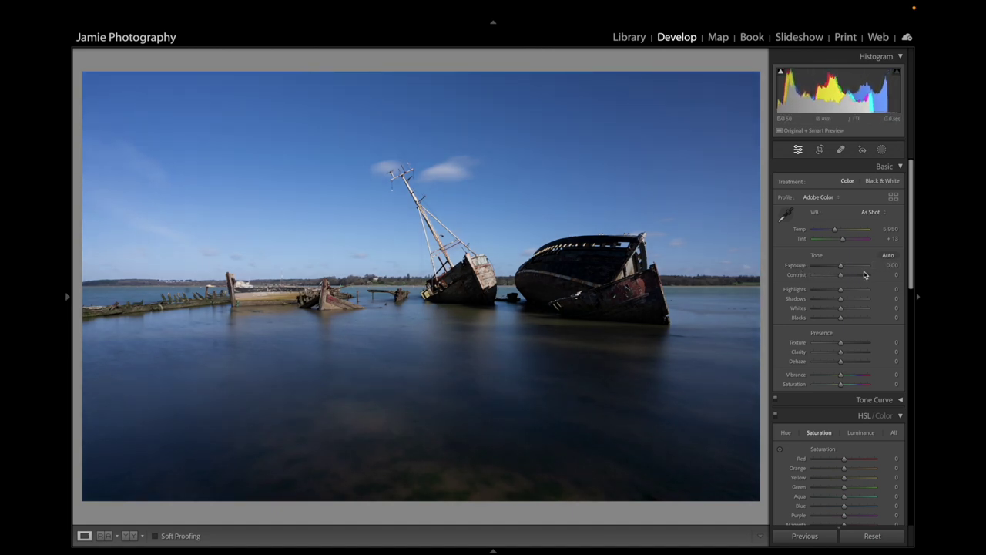
{"action": "left_click_drag", "start_coordinate": [840, 299], "coordinate": [871, 302]}
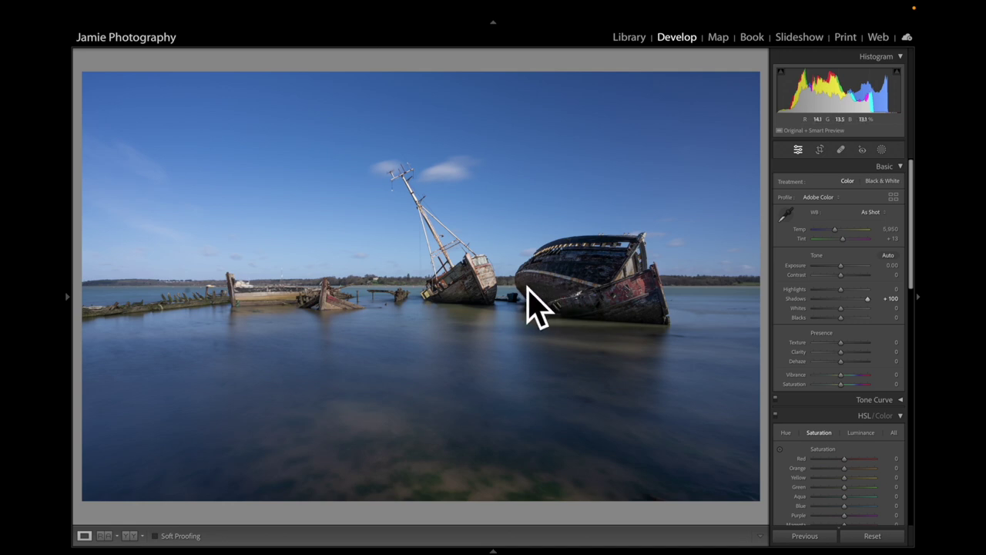
{"action": "mouse_move", "coordinate": [841, 292]}
{"action": "left_mouse_down"}
{"action": "mouse_move", "coordinate": [832, 293]}
{"action": "mouse_move", "coordinate": [844, 278]}
{"action": "left_mouse_up"}
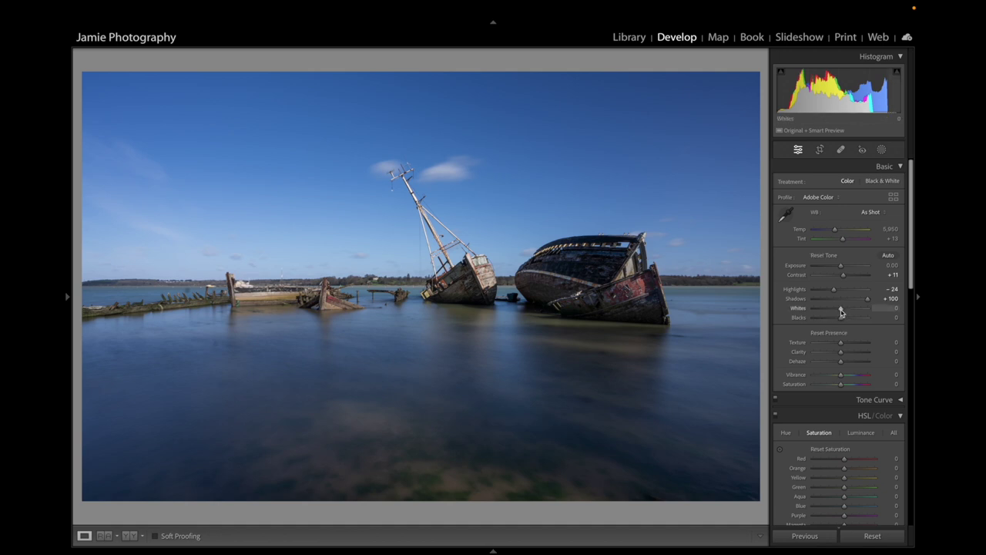
- Set Whites to +23 and Blacks to −6 using the clipping preview
{"action": "left_click_drag", "start_coordinate": [841, 312], "coordinate": [861, 310]}
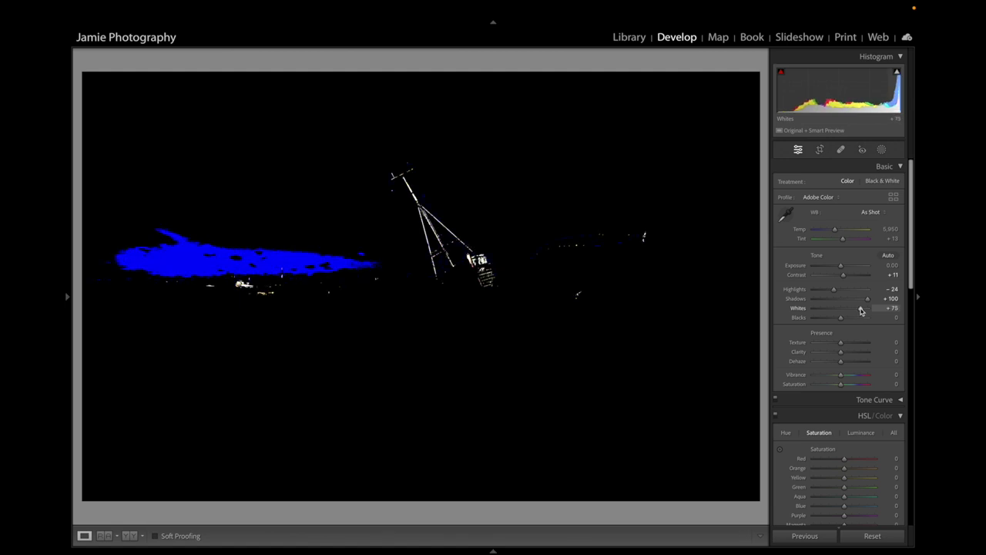
{"action": "left_click_drag", "start_coordinate": [860, 311], "coordinate": [855, 311]}
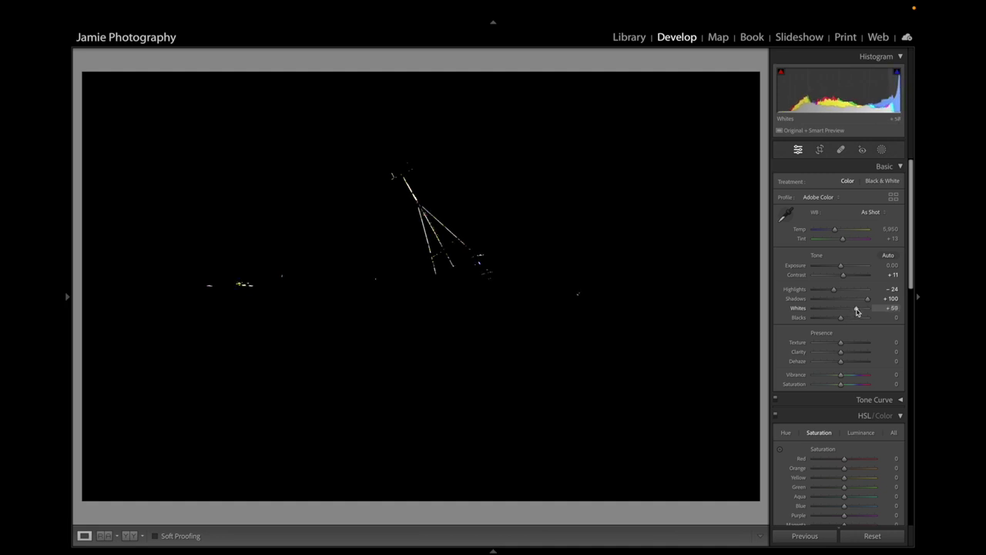
{"action": "left_click_drag", "start_coordinate": [857, 311], "coordinate": [841, 320]}
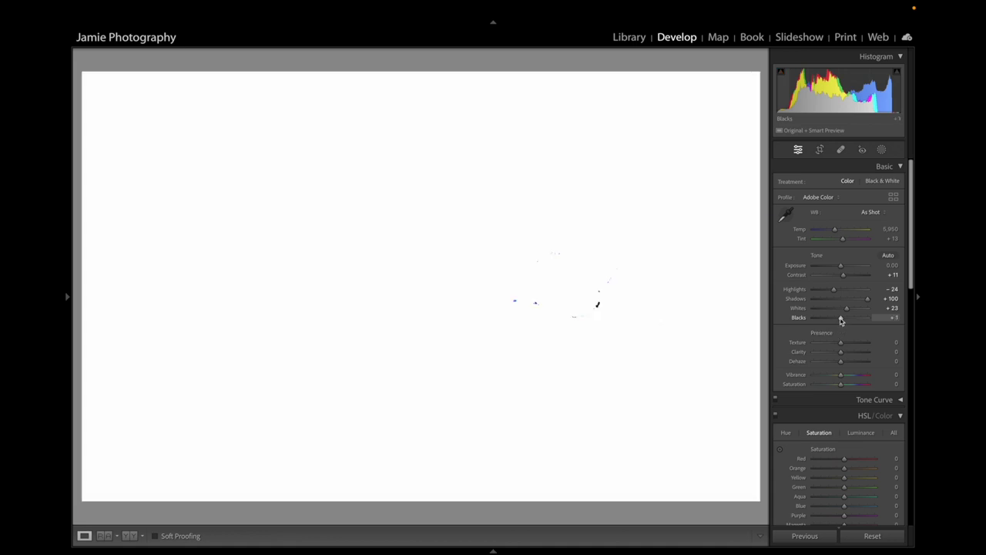
{"action": "mouse_move", "coordinate": [841, 320]}
{"action": "left_mouse_down"}
{"action": "mouse_move", "coordinate": [821, 322]}
{"action": "mouse_move", "coordinate": [839, 321]}
{"action": "left_mouse_up"}
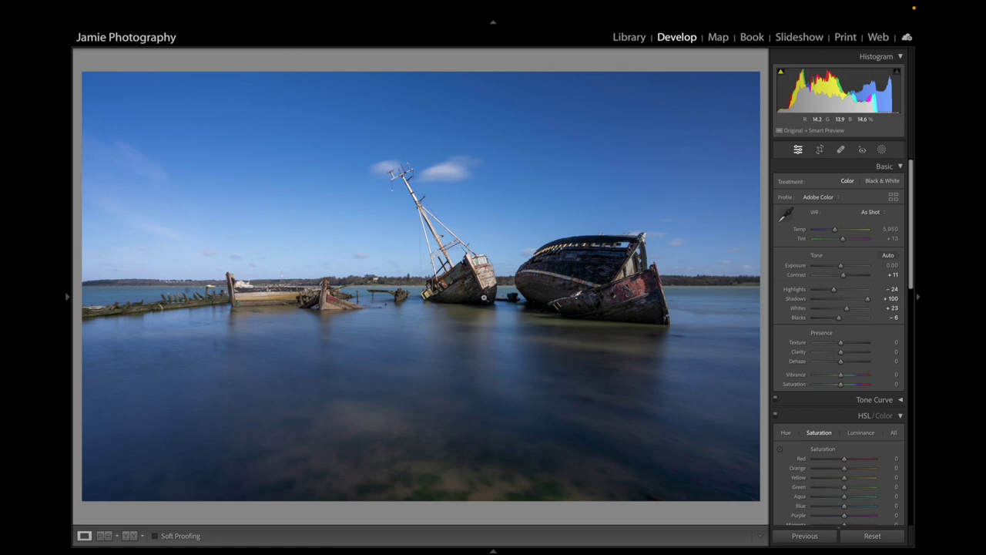
- Send the adjusted shipwreck photo to Adobe Photoshop 2023 for further editing
{"action": "right_click", "coordinate": [404, 187]}
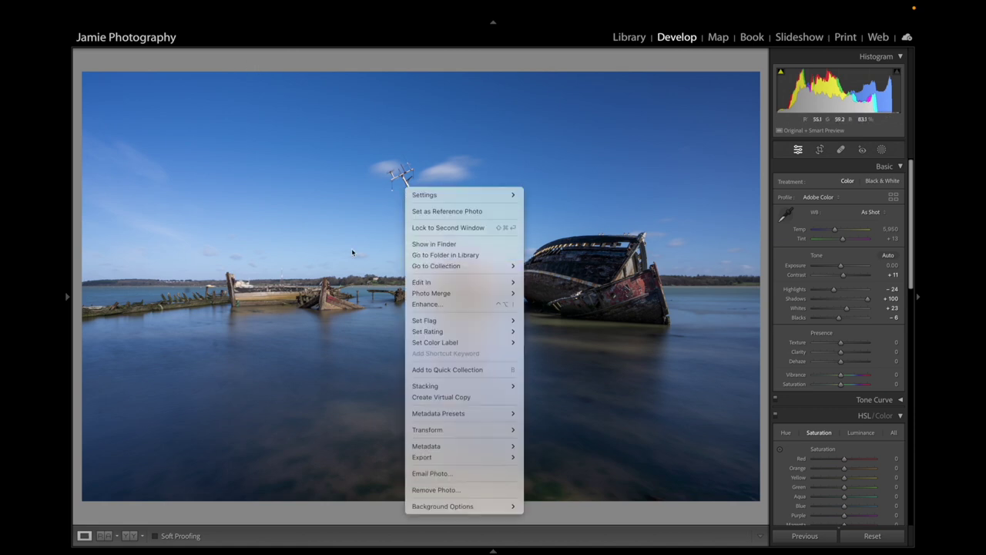
{"action": "mouse_move", "coordinate": [493, 282]}
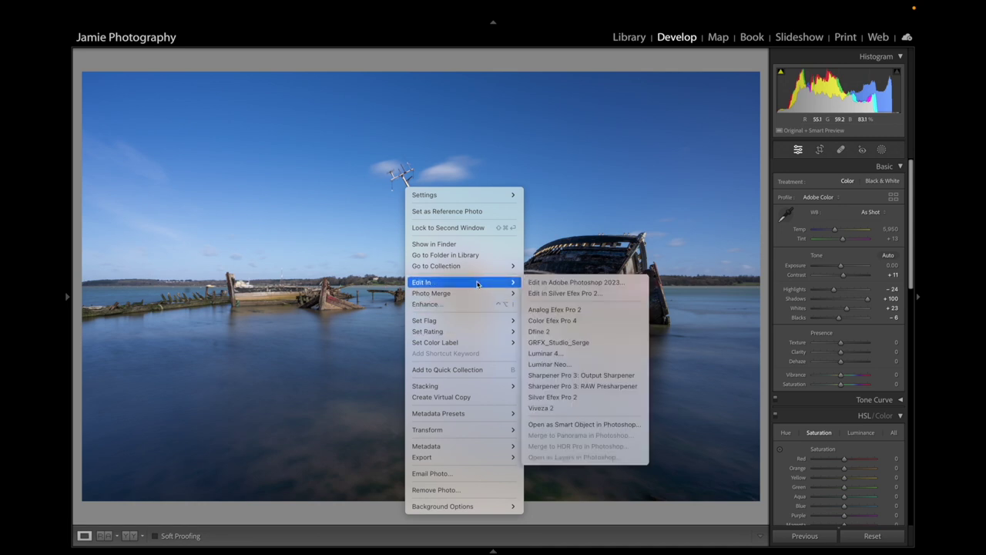
{"action": "left_click", "coordinate": [560, 282]}
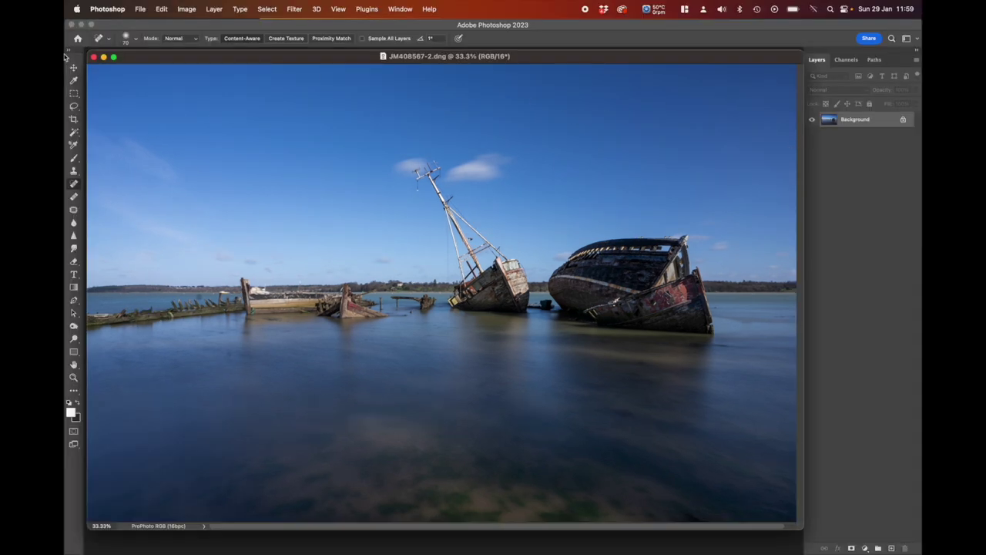
- Start a Sky Replacement on the shipwreck photo and choose the wide pink-and-blue sunset panorama as the new sky
{"action": "left_click", "coordinate": [140, 8]}
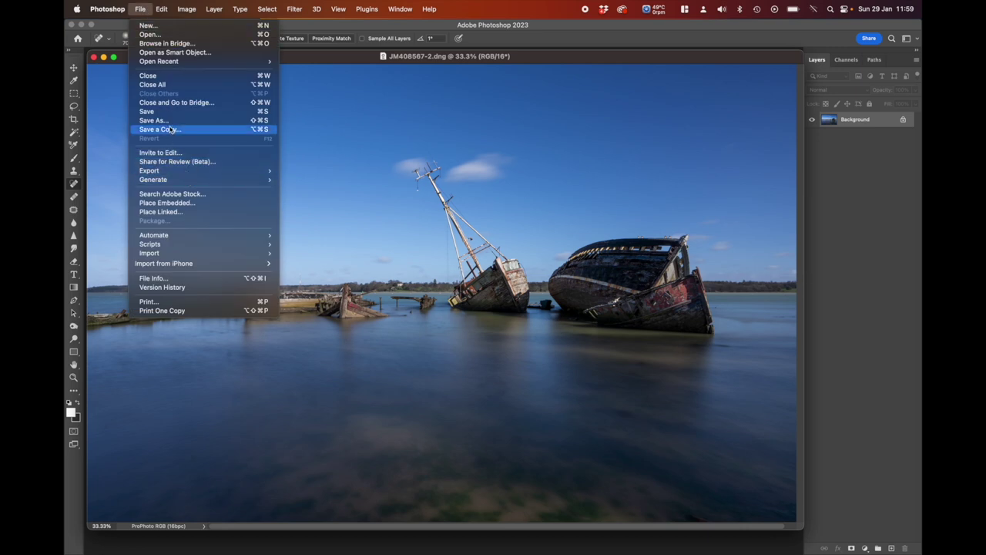
{"action": "mouse_move", "coordinate": [163, 13]}
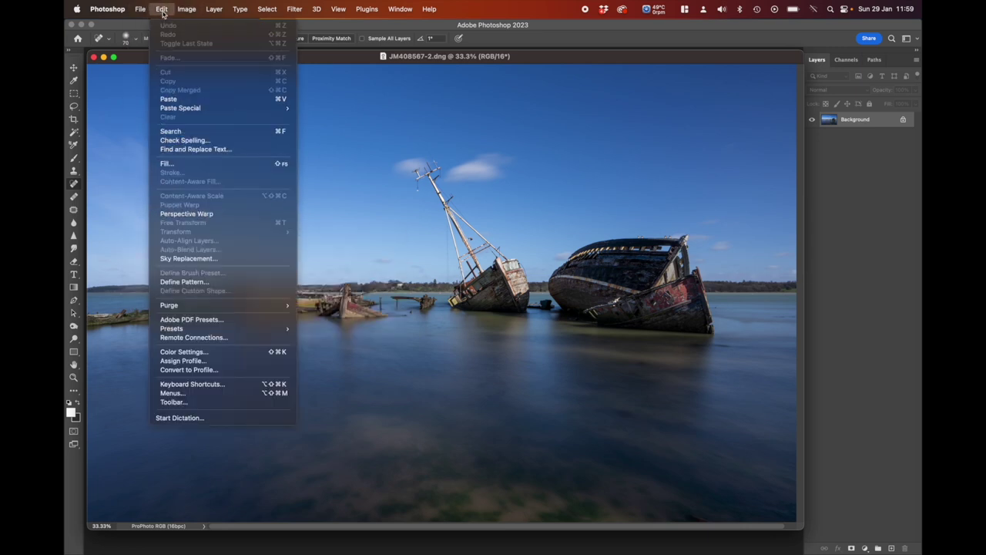
{"action": "left_click", "coordinate": [187, 259]}
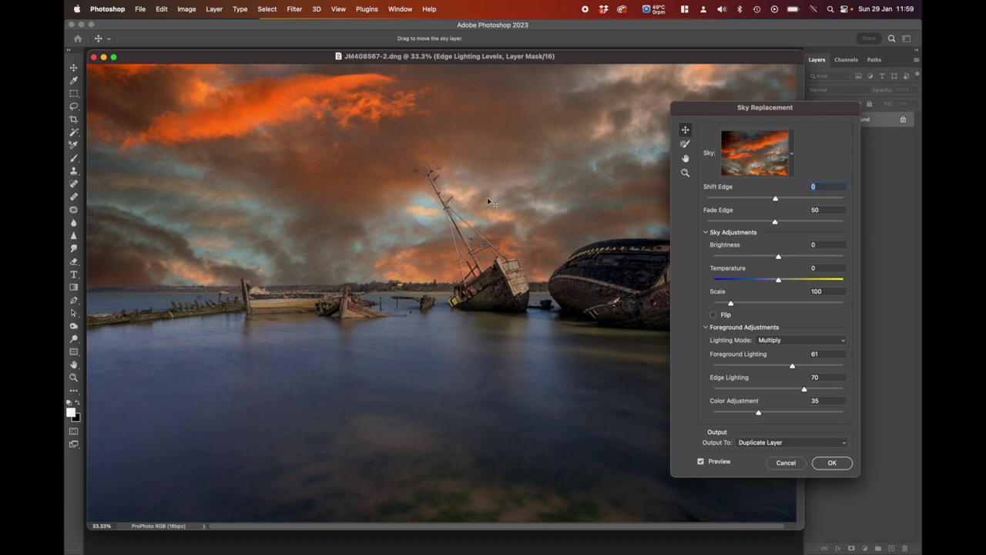
{"action": "left_click", "coordinate": [791, 155]}
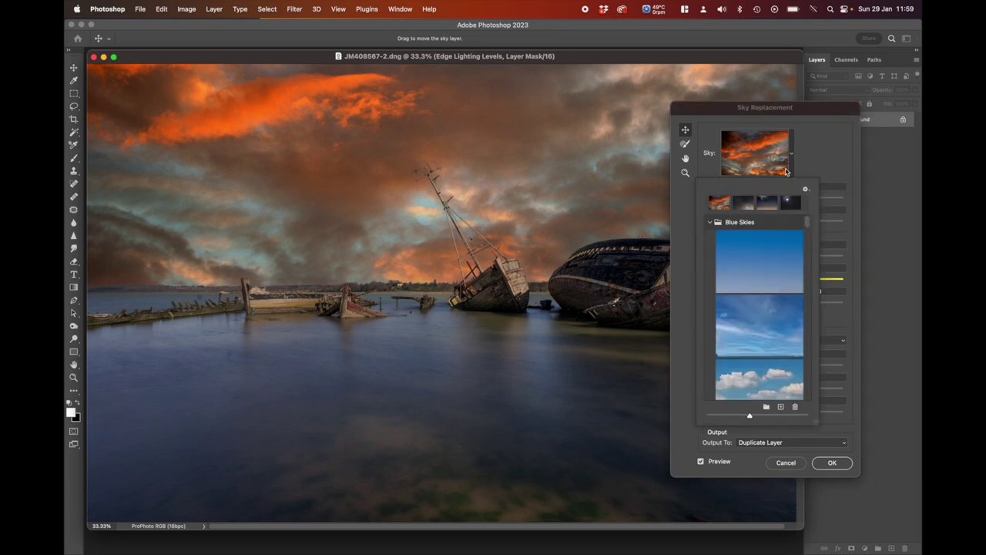
{"action": "scroll", "coordinate": [758, 263], "scroll_direction": "down", "scroll_amount": 5}
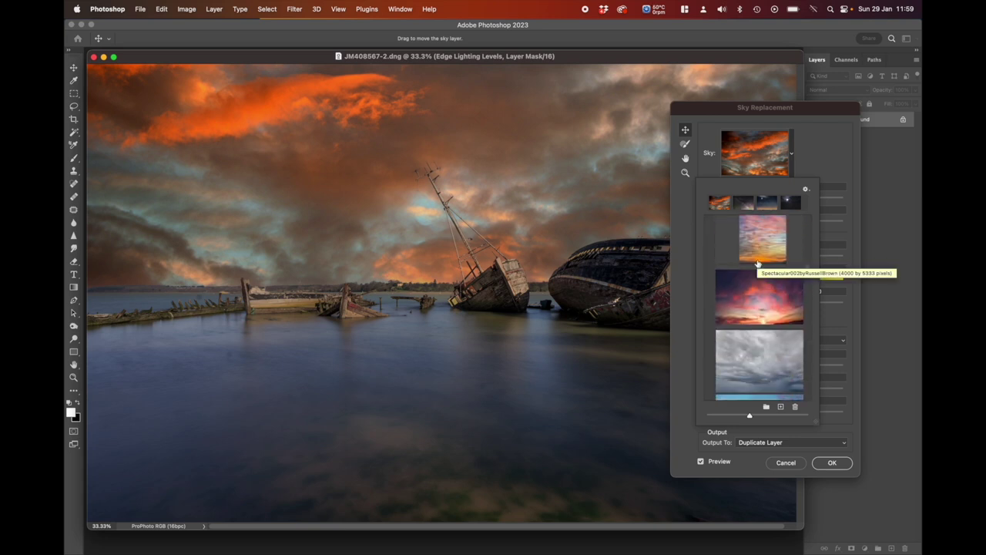
{"action": "scroll", "coordinate": [757, 263], "scroll_direction": "down", "scroll_amount": 10}
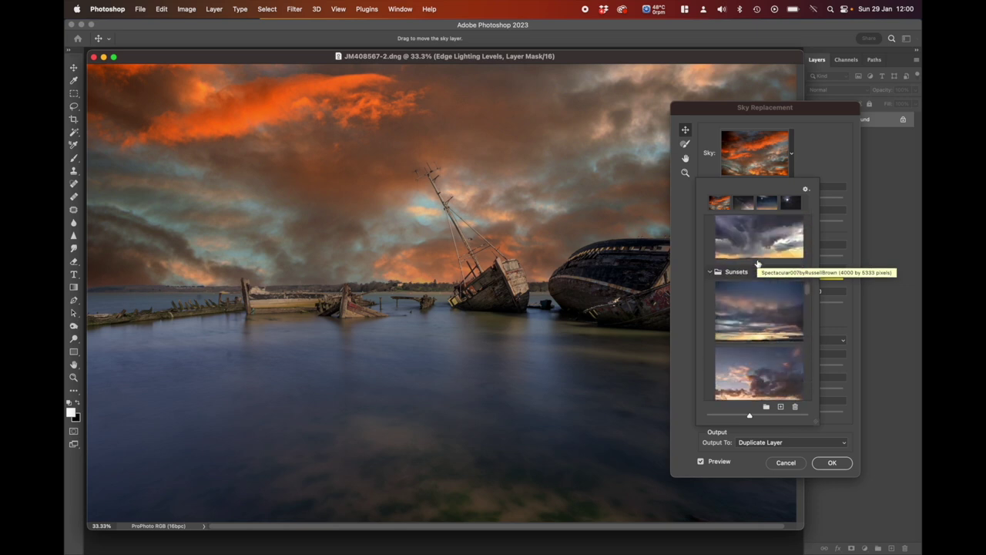
{"action": "scroll", "coordinate": [757, 263], "scroll_direction": "down", "scroll_amount": 8}
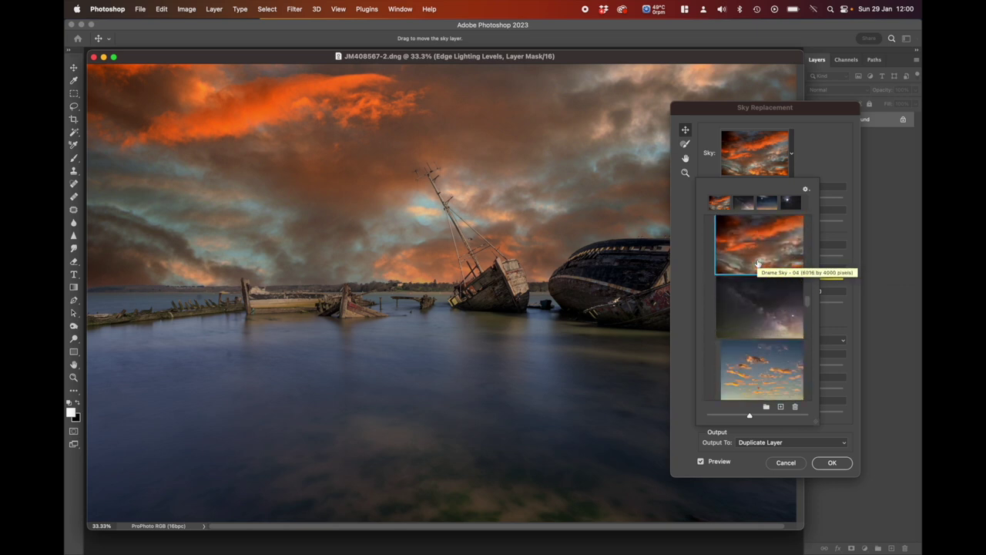
{"action": "scroll", "coordinate": [757, 264], "scroll_direction": "down", "scroll_amount": 8}
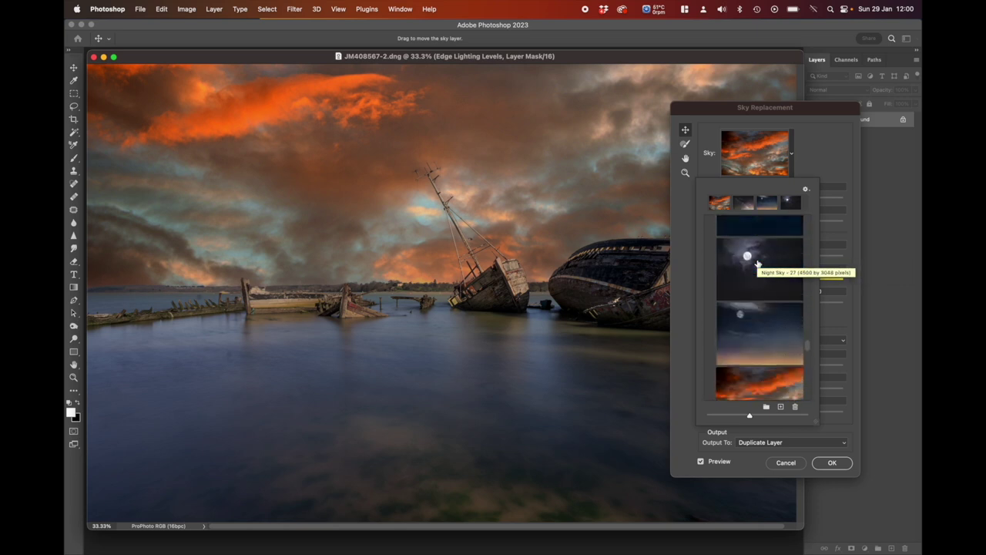
{"action": "scroll", "coordinate": [757, 263], "scroll_direction": "down", "scroll_amount": 5}
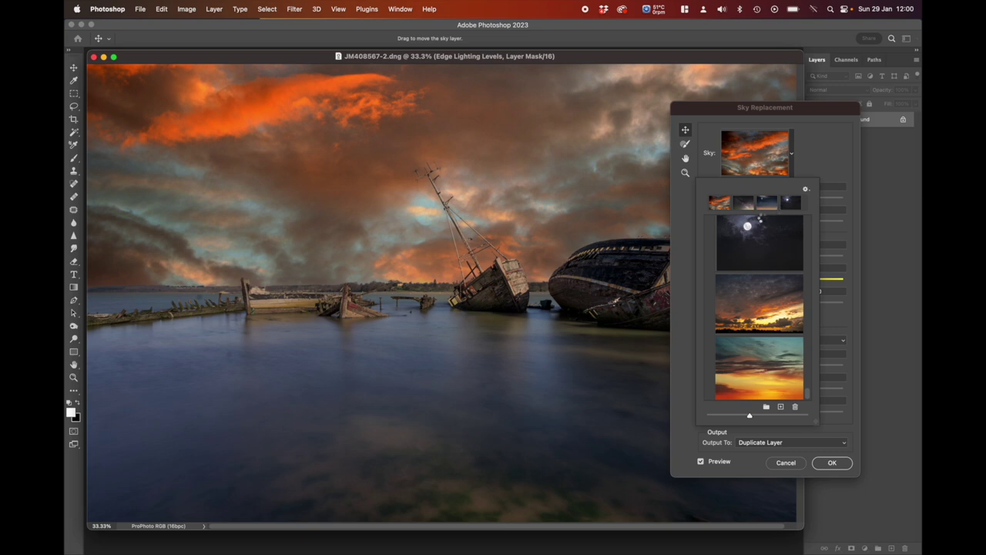
{"action": "scroll", "coordinate": [769, 323], "scroll_direction": "up", "scroll_amount": 3}
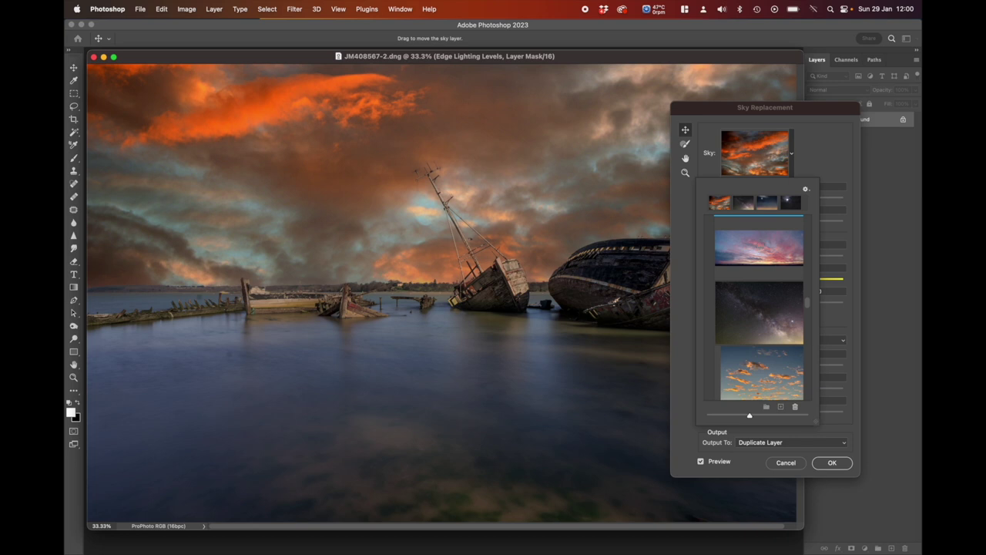
{"action": "left_click", "coordinate": [759, 245]}
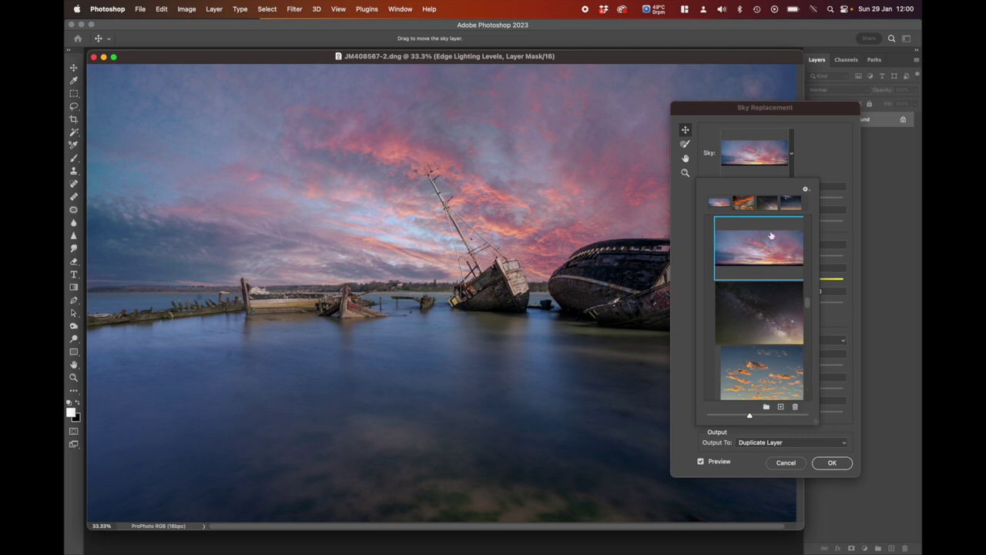
{"action": "scroll", "coordinate": [537, 224], "scroll_direction": "right", "scroll_amount": 1}
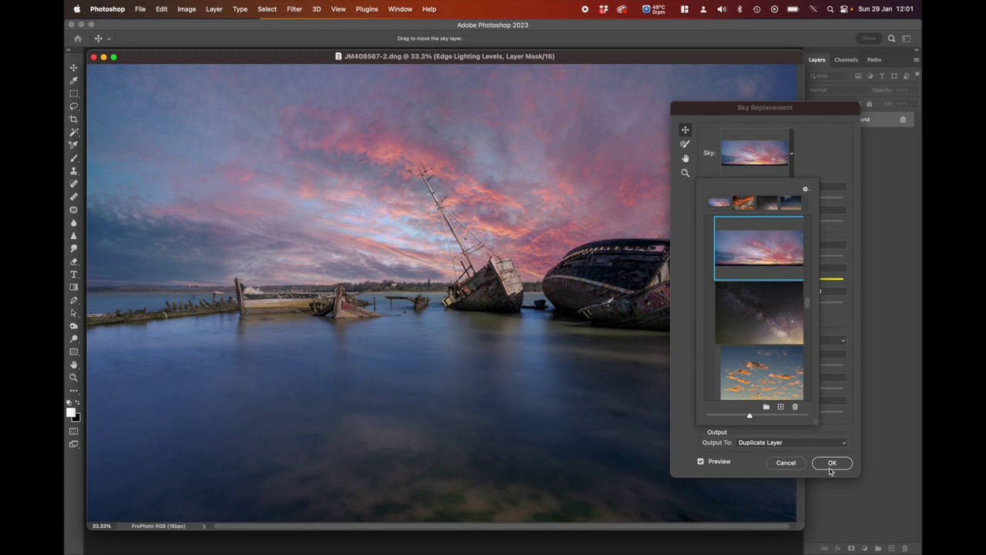
{"action": "left_click", "coordinate": [818, 159]}
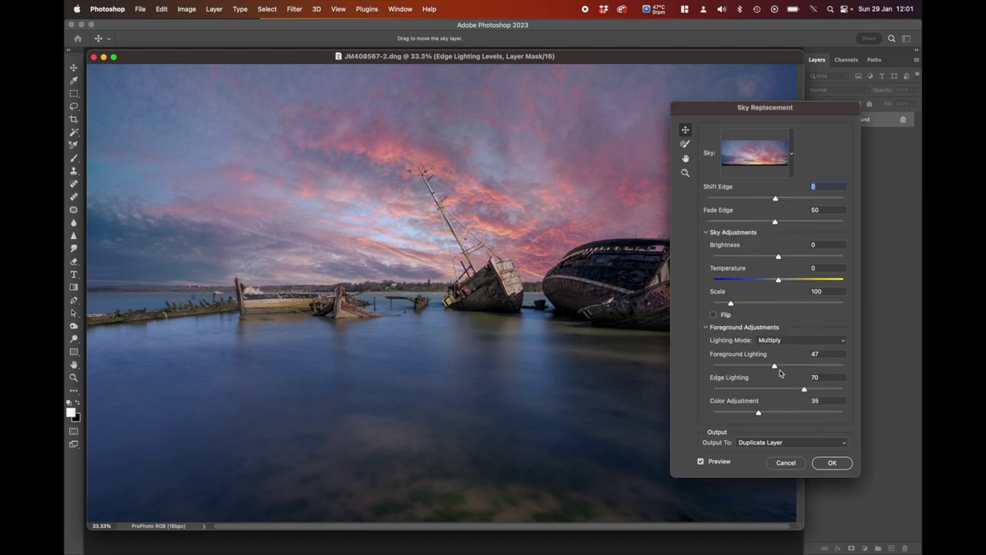
- Try flipping the replacement sky, turn the flip back off, and compare how the sky sits on both sides of the wrecks
{"action": "left_click_drag", "start_coordinate": [733, 107], "coordinate": [181, 142]}
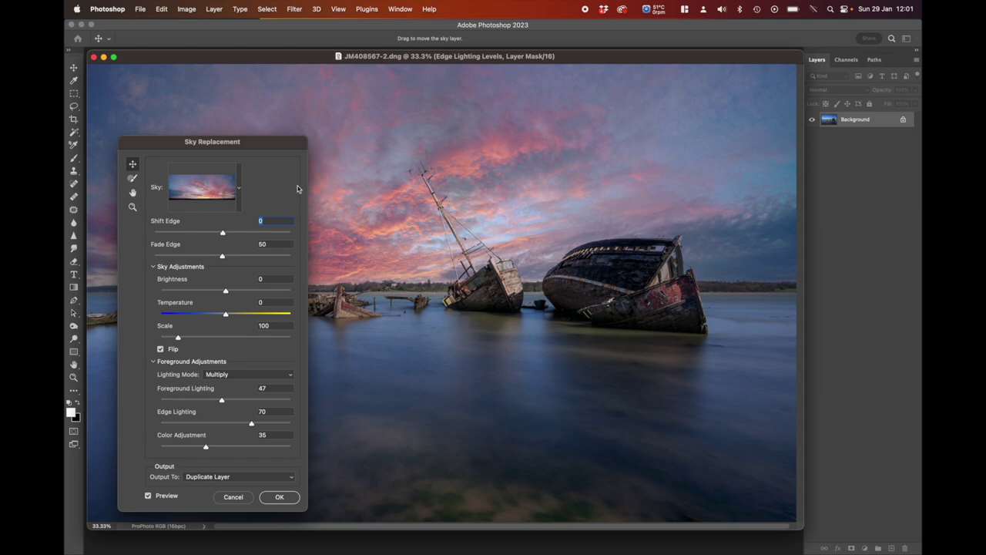
{"action": "left_click_drag", "start_coordinate": [275, 149], "coordinate": [680, 142]}
{"action": "left_click_drag", "start_coordinate": [697, 141], "coordinate": [330, 134]}
{"action": "left_click", "coordinate": [249, 336]}
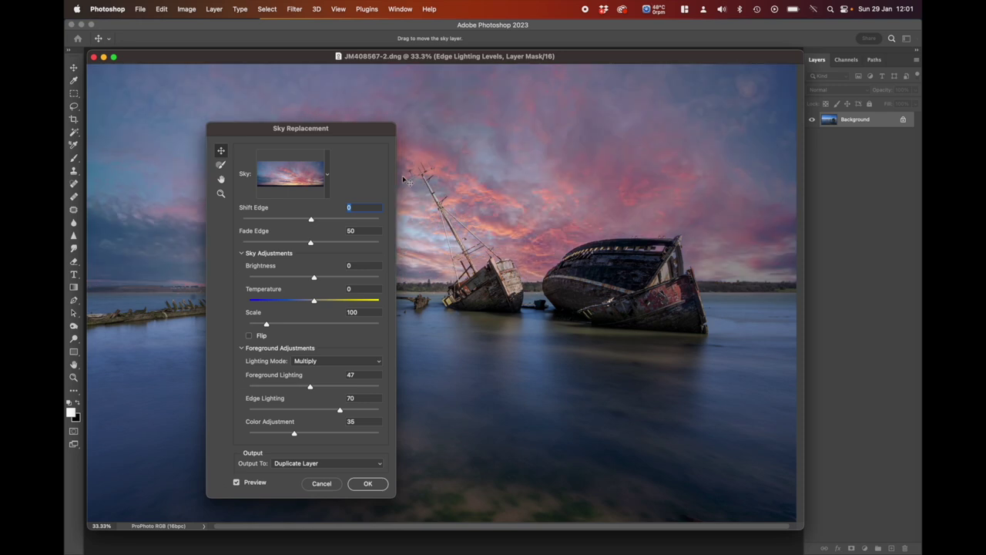
{"action": "left_click_drag", "start_coordinate": [325, 142], "coordinate": [839, 158]}
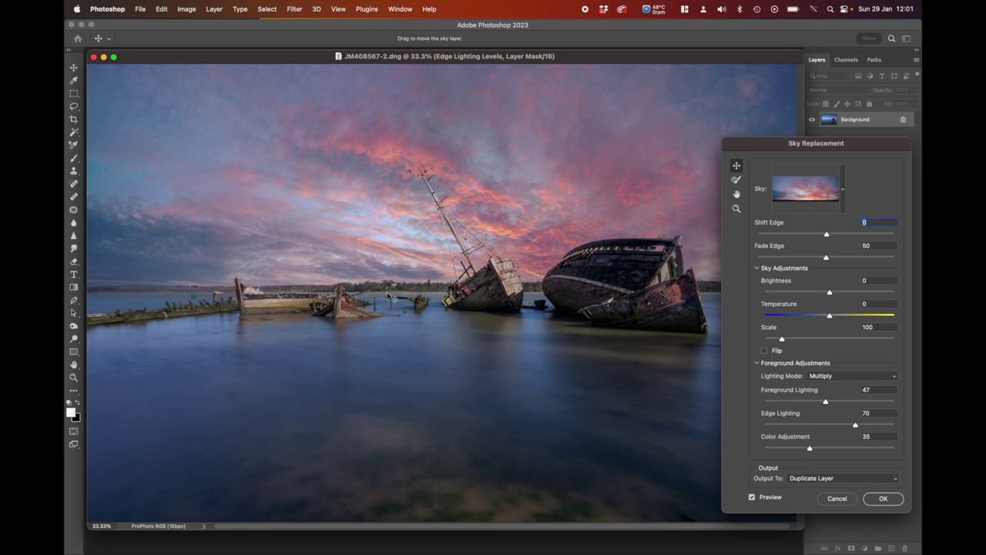
{"action": "left_click_drag", "start_coordinate": [727, 148], "coordinate": [202, 117]}
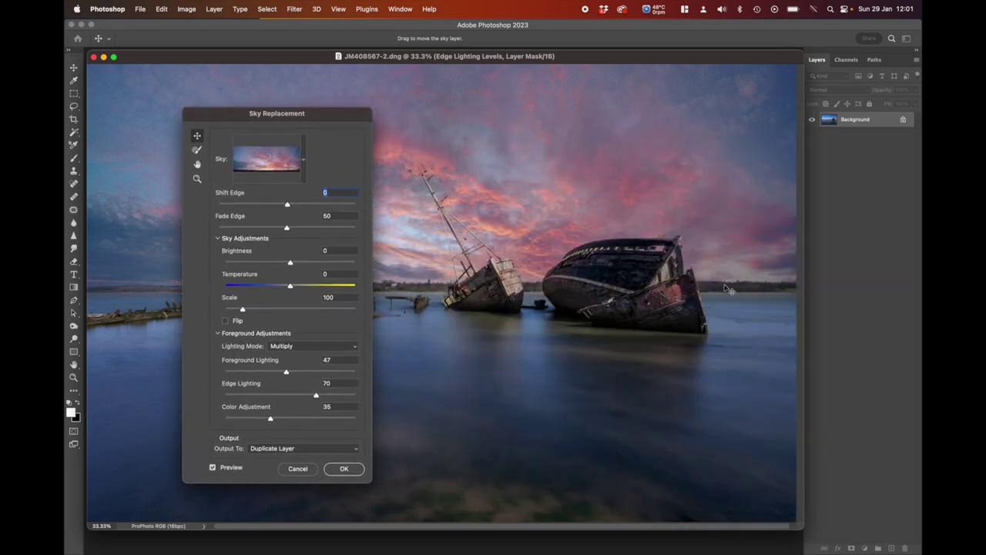
{"action": "left_click_drag", "start_coordinate": [323, 118], "coordinate": [872, 147]}
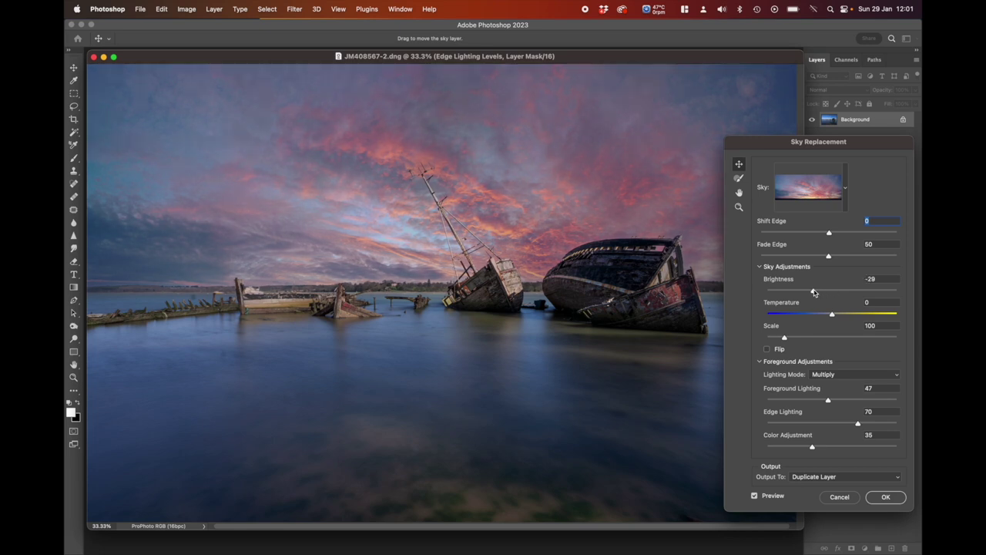
- Set the replacement sky's Brightness to -25 and its Temperature to 48
{"action": "left_click_drag", "start_coordinate": [815, 293], "coordinate": [816, 292]}
{"action": "left_click", "coordinate": [847, 316]}
{"action": "left_click_drag", "start_coordinate": [861, 317], "coordinate": [871, 316]}
{"action": "left_click", "coordinate": [808, 315]}
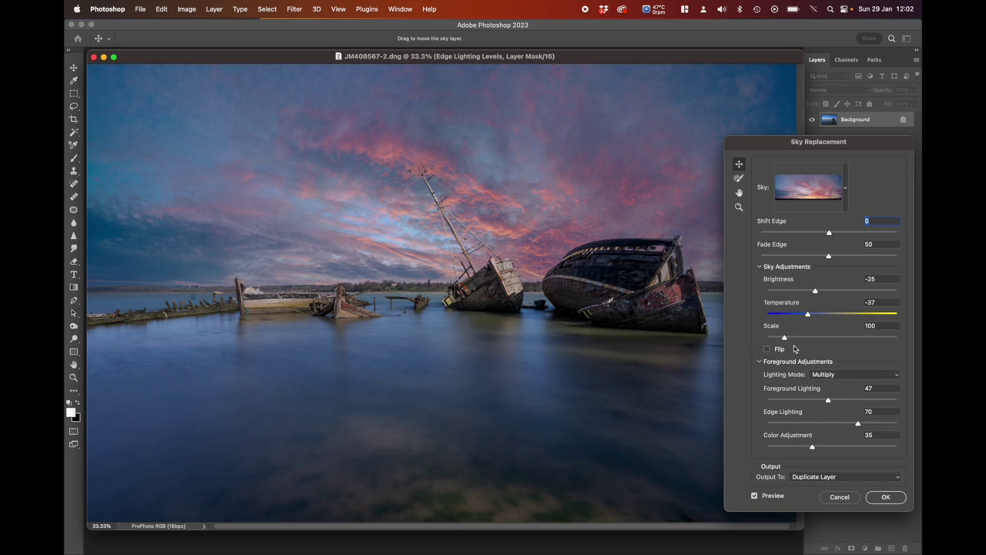
{"action": "left_click", "coordinate": [847, 315]}
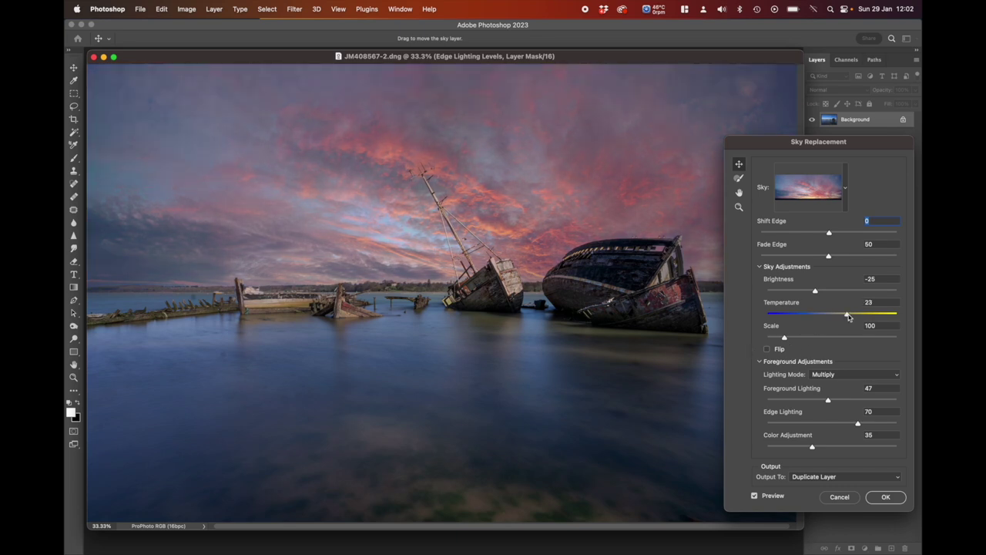
{"action": "mouse_move", "coordinate": [847, 315]}
{"action": "left_mouse_down"}
{"action": "mouse_move", "coordinate": [881, 315]}
{"action": "mouse_move", "coordinate": [863, 316]}
{"action": "left_mouse_up"}
- Compare the Screen and Multiply lighting modes on the foreground, ending with Multiply
{"action": "left_click", "coordinate": [822, 379]}
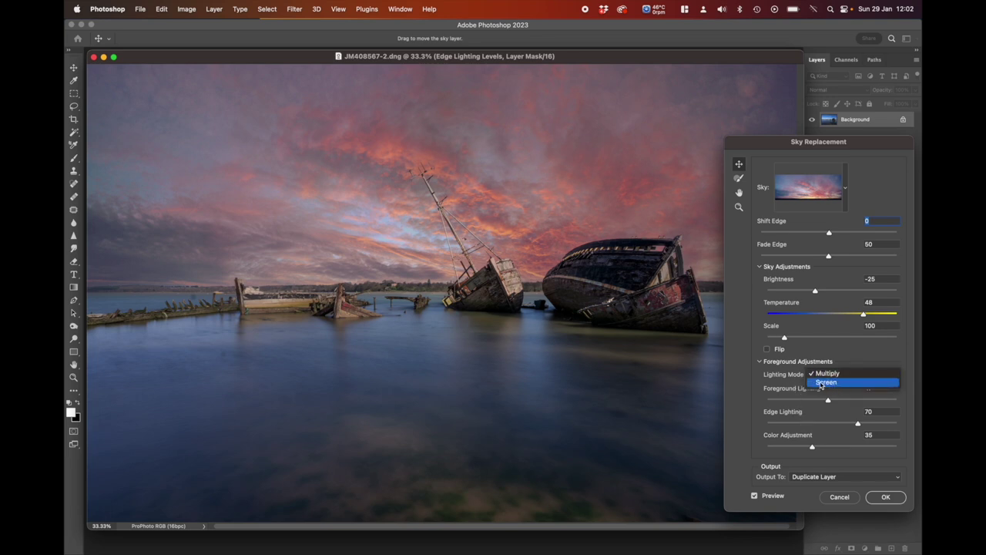
{"action": "left_click", "coordinate": [820, 384]}
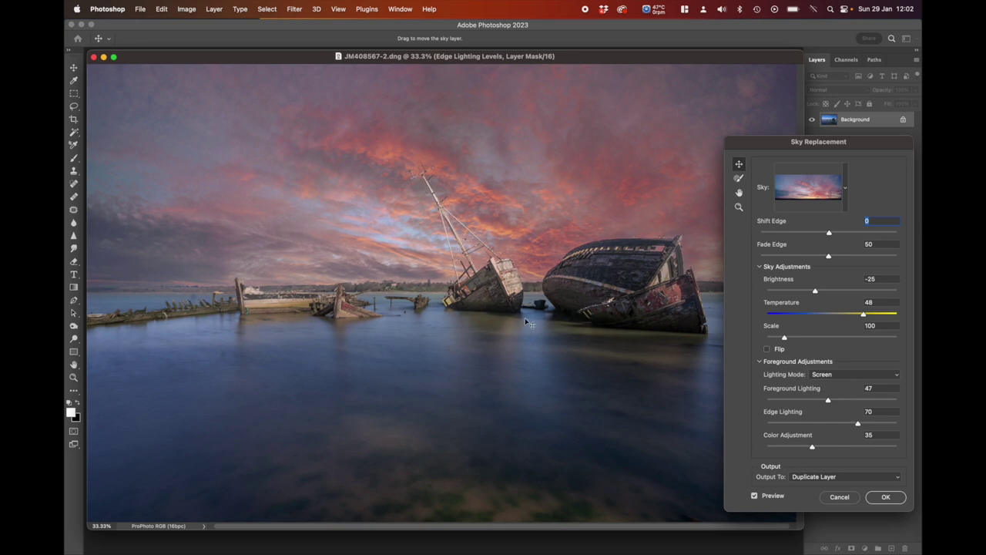
{"action": "left_click", "coordinate": [829, 377]}
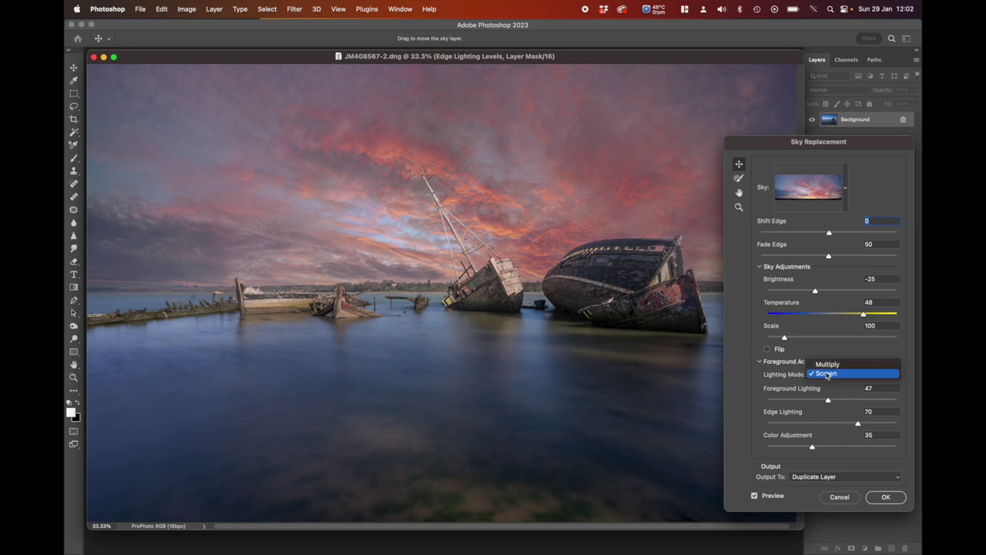
{"action": "left_click", "coordinate": [830, 365]}
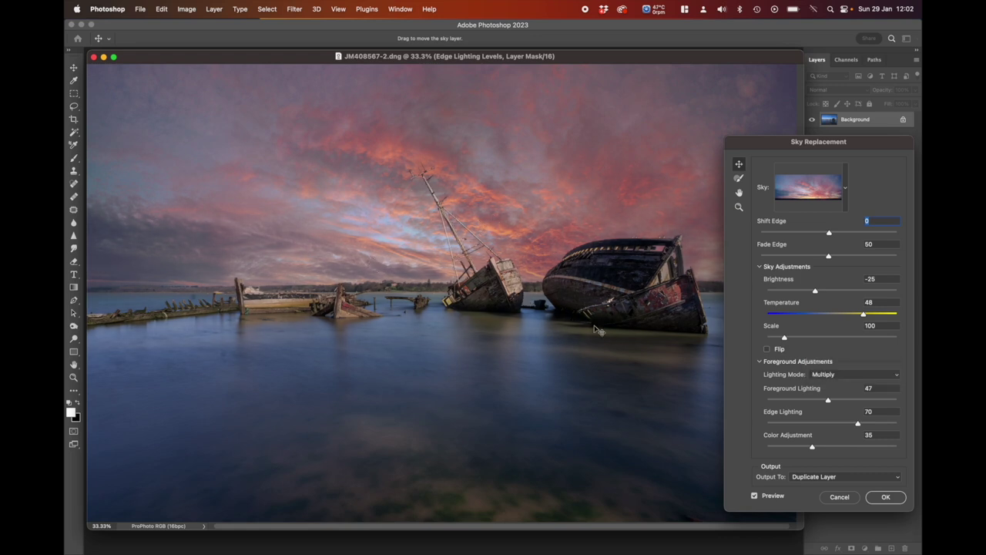
{"action": "left_click", "coordinate": [831, 376]}
{"action": "left_click", "coordinate": [828, 383]}
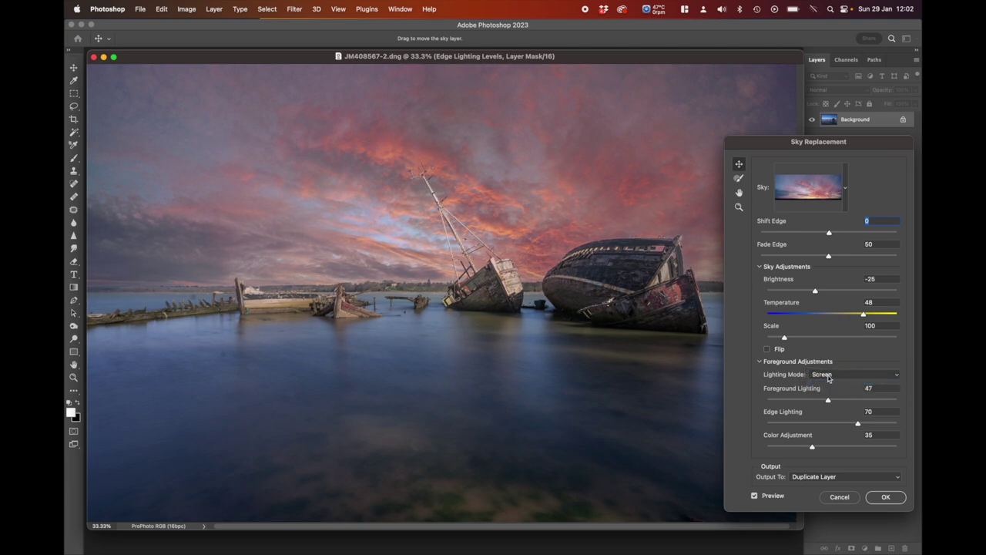
{"action": "left_click", "coordinate": [829, 376]}
{"action": "left_click", "coordinate": [830, 365]}
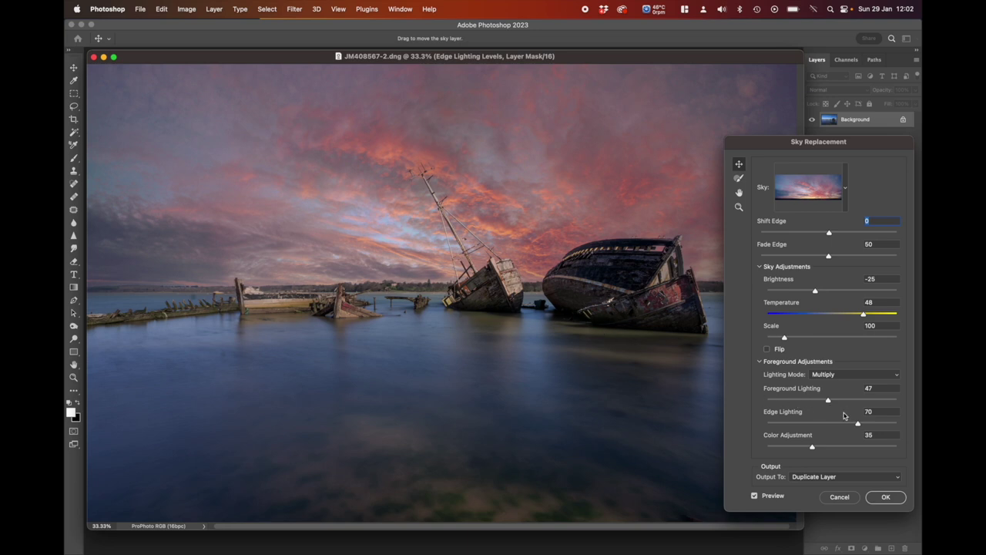
- Set Foreground Lighting to 90 and, after trying other strengths, Edge Lighting to 70
{"action": "left_click", "coordinate": [868, 400]}
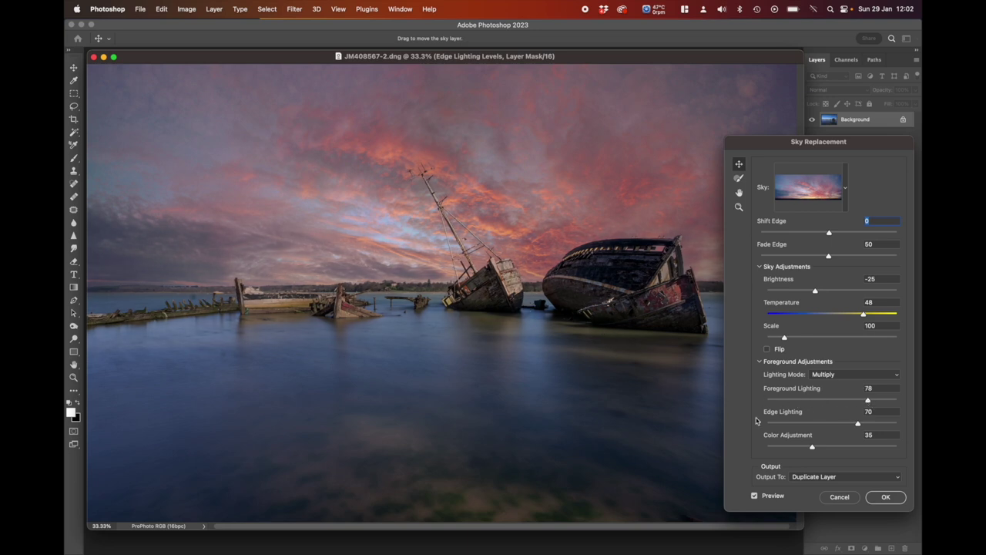
{"action": "left_click", "coordinate": [785, 400]}
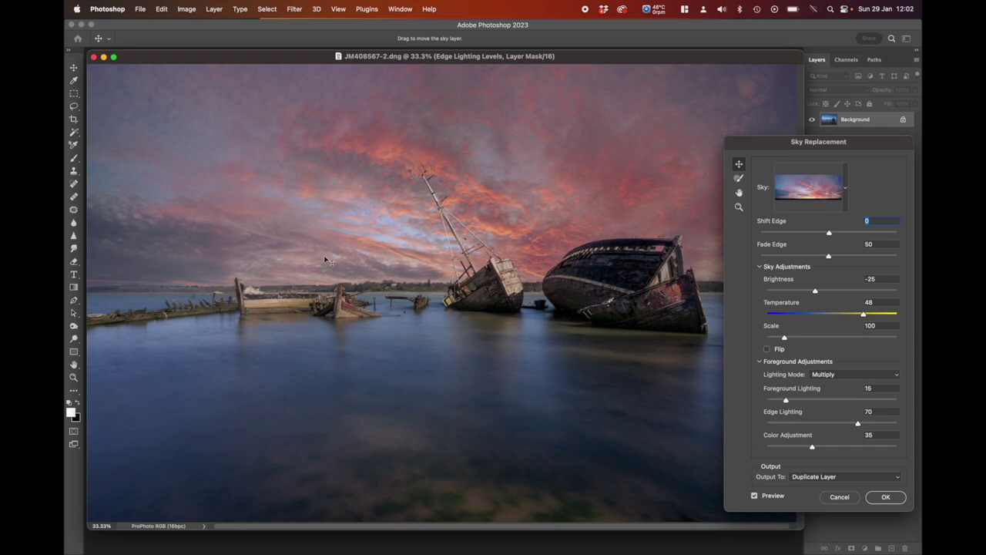
{"action": "left_click", "coordinate": [868, 399]}
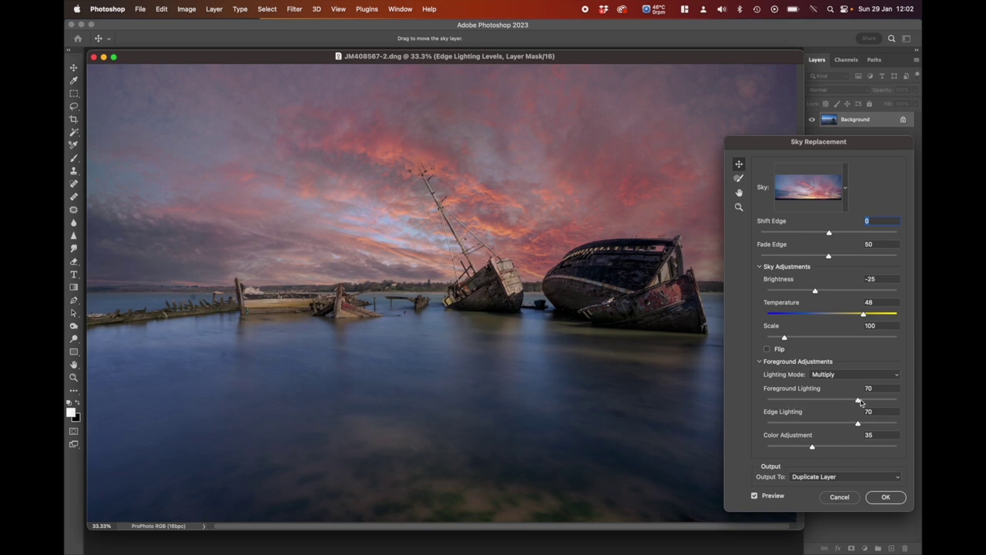
{"action": "left_click_drag", "start_coordinate": [869, 400], "coordinate": [880, 400]}
{"action": "left_click_drag", "start_coordinate": [795, 424], "coordinate": [780, 424]}
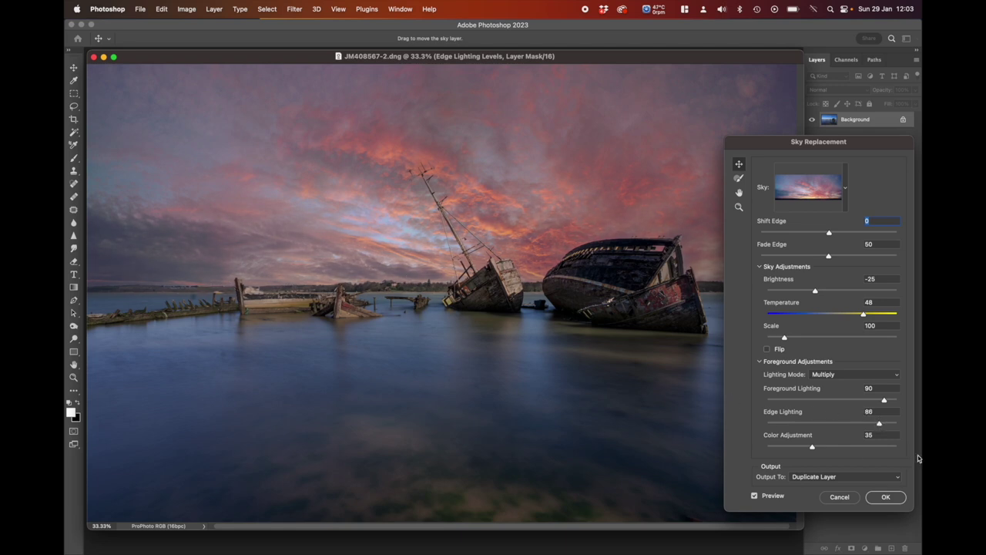
{"action": "left_click", "coordinate": [860, 424]}
- Set the foreground Color Adjustment to 100 after comparing it with 0, and set the sky replacement's output to New Layers
{"action": "left_click", "coordinate": [865, 447]}
{"action": "left_click_drag", "start_coordinate": [866, 448], "coordinate": [899, 447]}
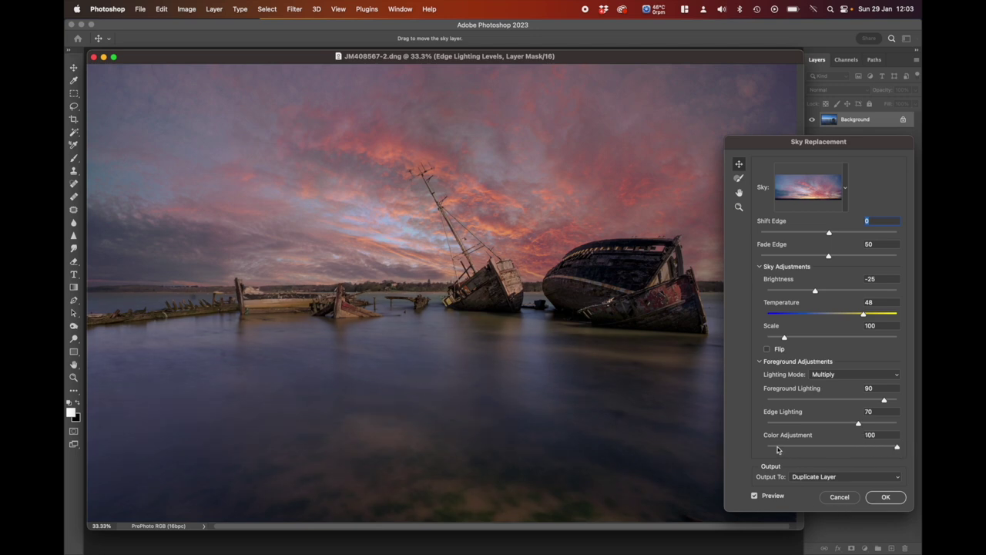
{"action": "left_click_drag", "start_coordinate": [777, 450], "coordinate": [738, 450]}
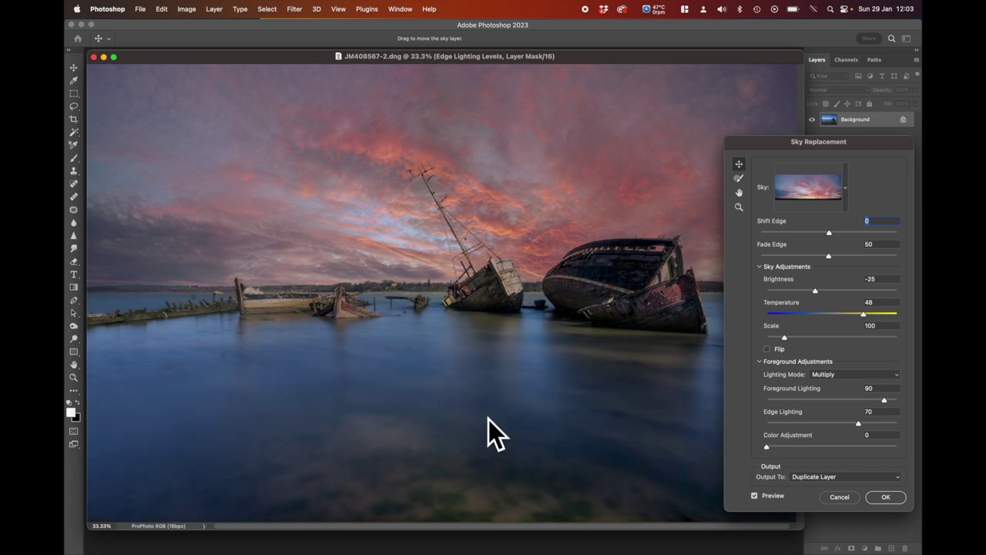
{"action": "left_click_drag", "start_coordinate": [768, 447], "coordinate": [916, 453]}
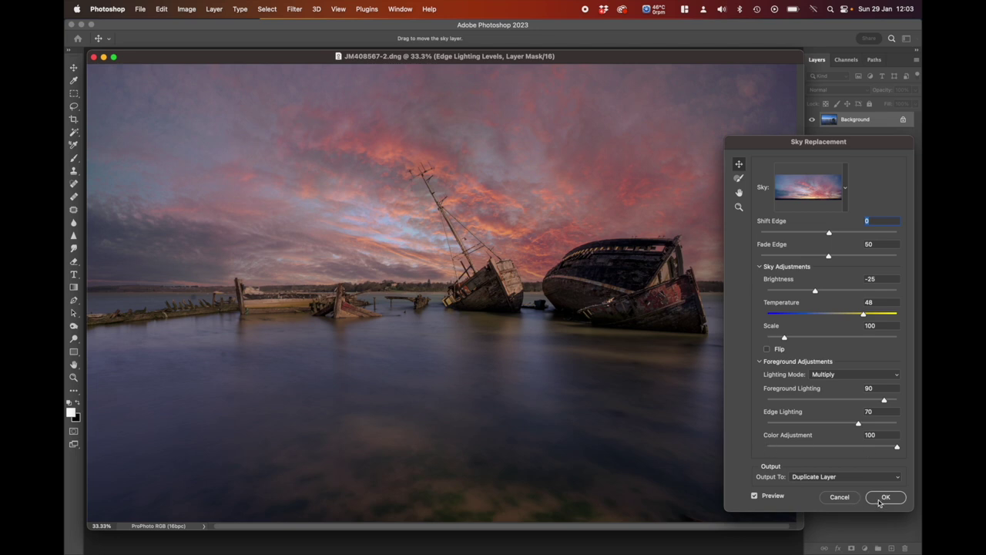
{"action": "left_click", "coordinate": [814, 478]}
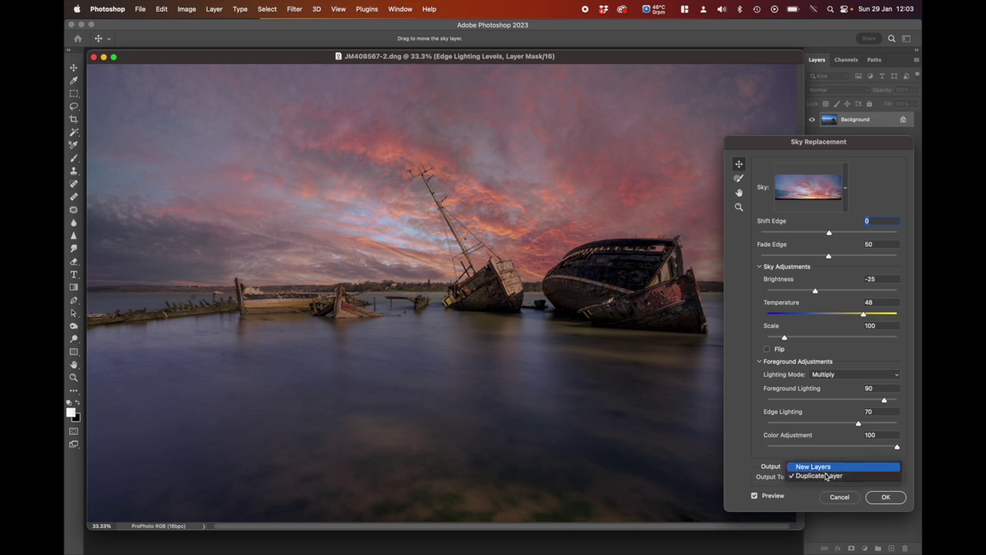
{"action": "left_click", "coordinate": [817, 467]}
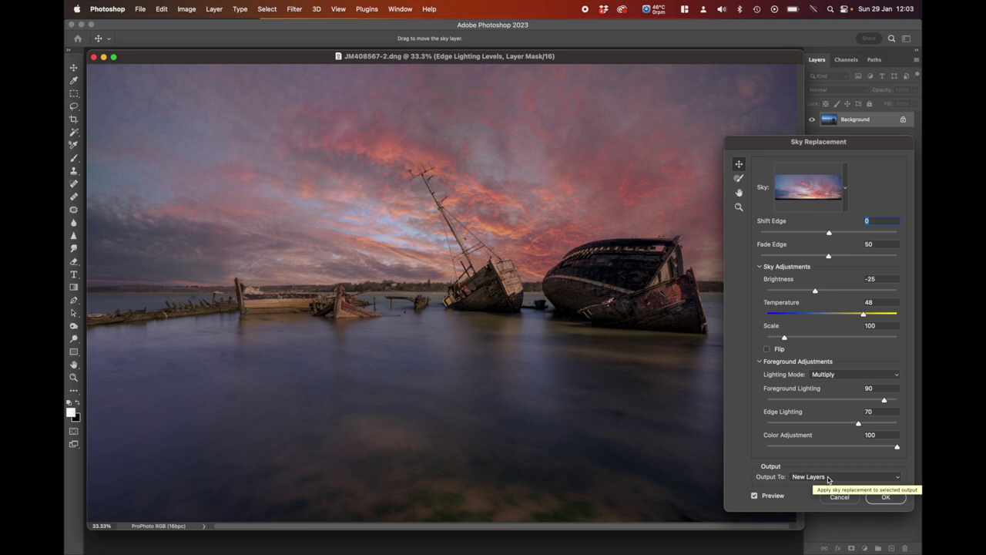
- Set the sky replacement's output to Duplicate Layer and apply it
{"action": "left_click", "coordinate": [828, 478]}
{"action": "left_click", "coordinate": [832, 485]}
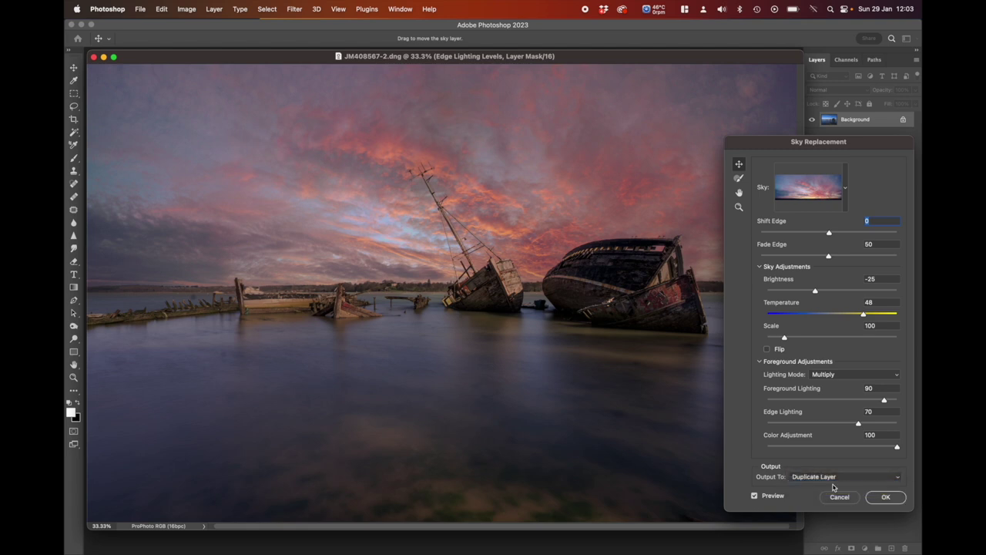
{"action": "left_click", "coordinate": [884, 497]}
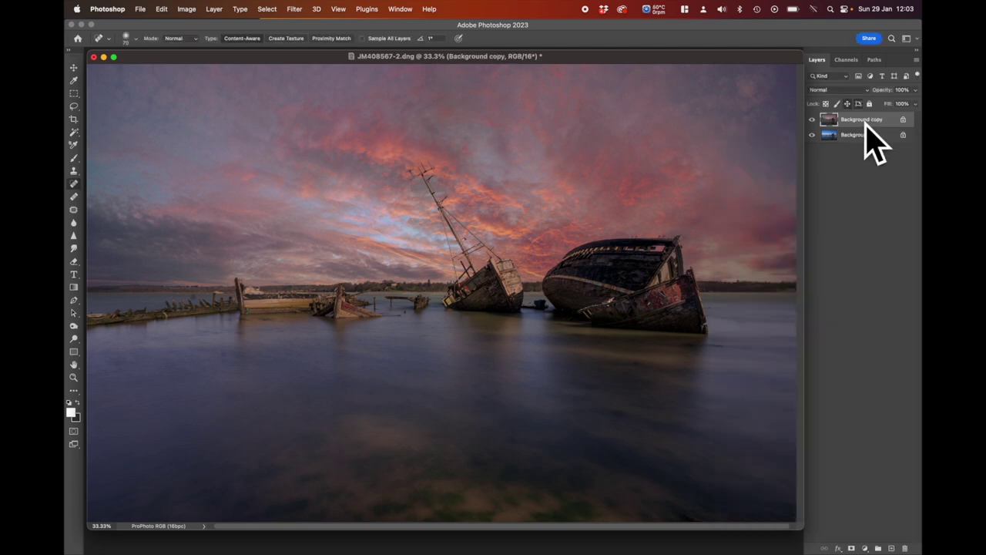
- Compare the image with and without the Background copy layer, and delete the original Background layer
{"action": "left_click", "coordinate": [811, 119]}
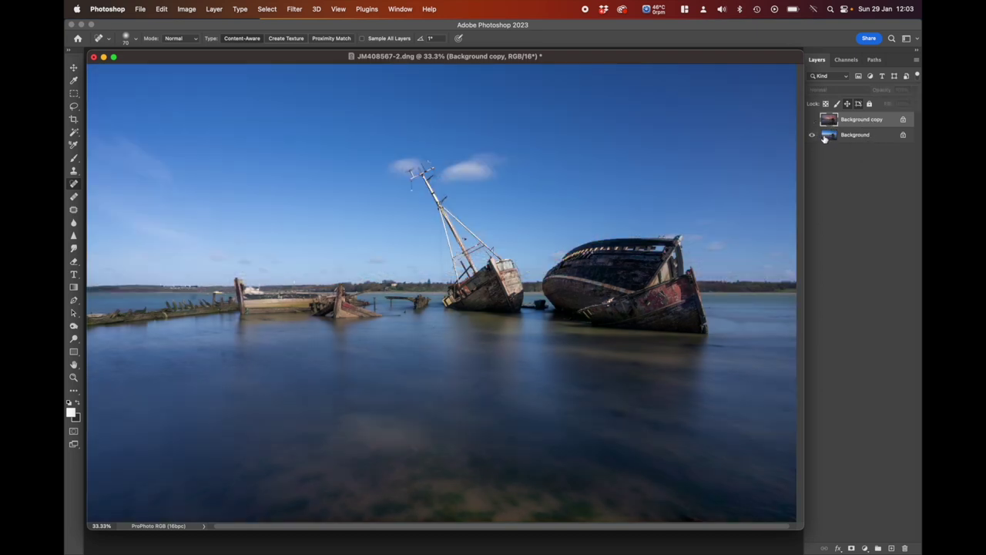
{"action": "left_click", "coordinate": [811, 120]}
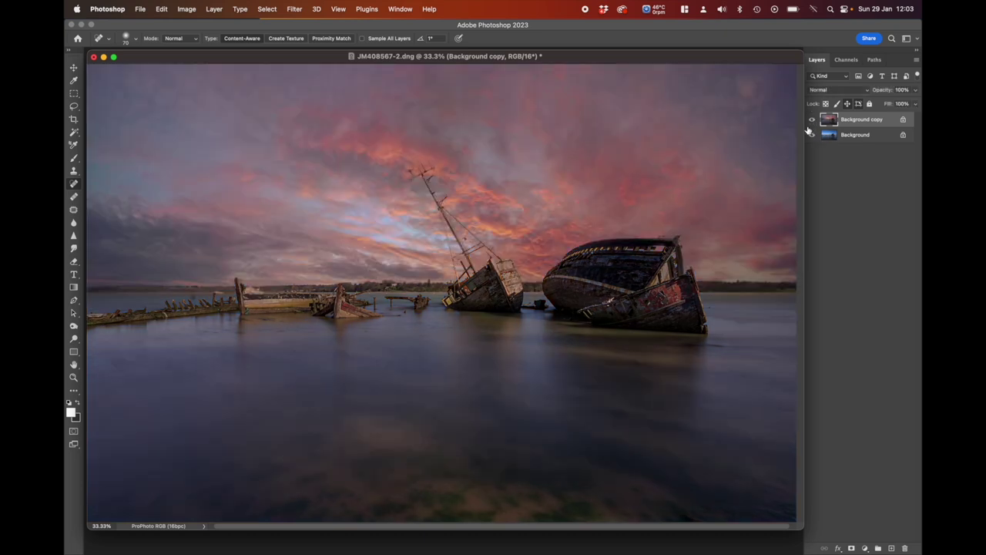
{"action": "right_click", "coordinate": [858, 136]}
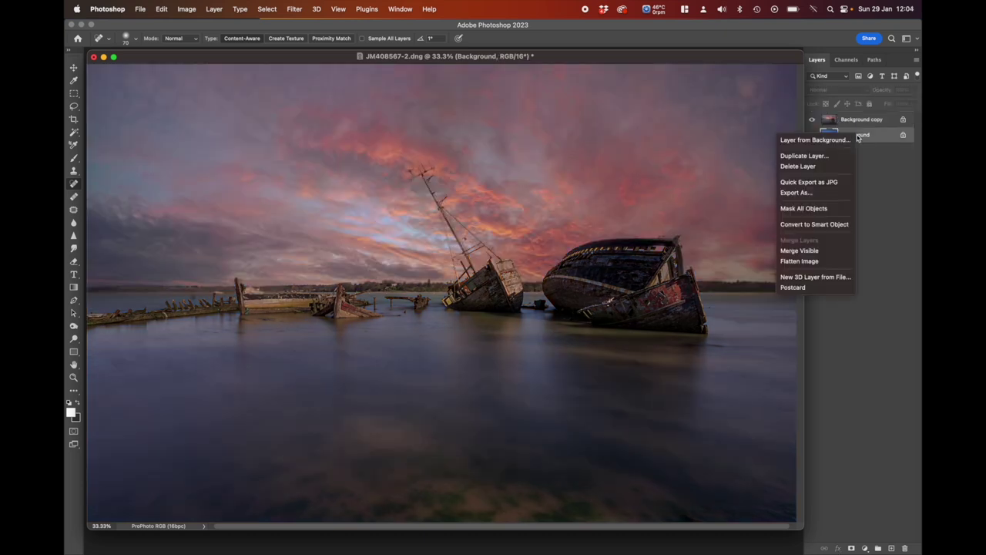
{"action": "left_click", "coordinate": [831, 167]}
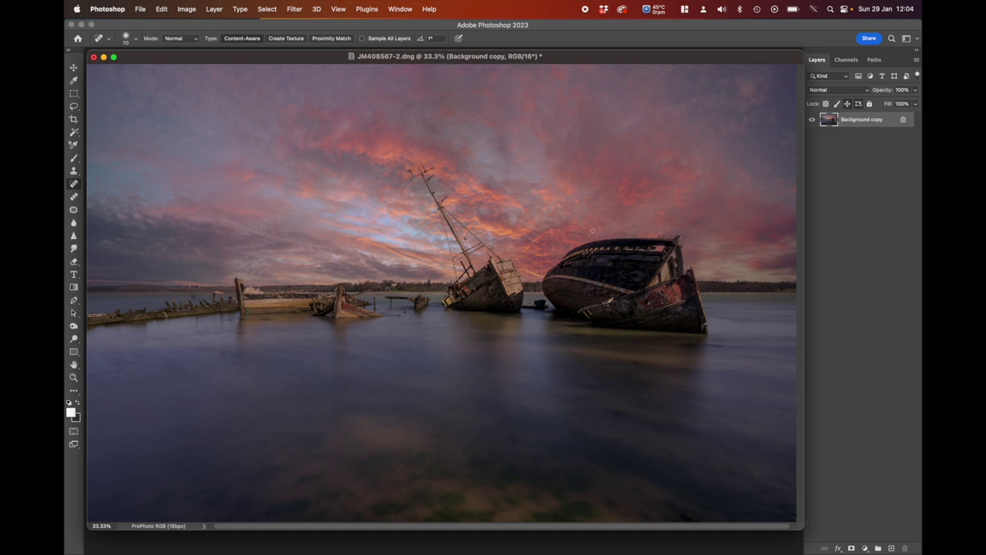
- Close the sunset composite with its changes saved, and switch to Lightroom Classic
{"action": "left_click", "coordinate": [141, 10]}
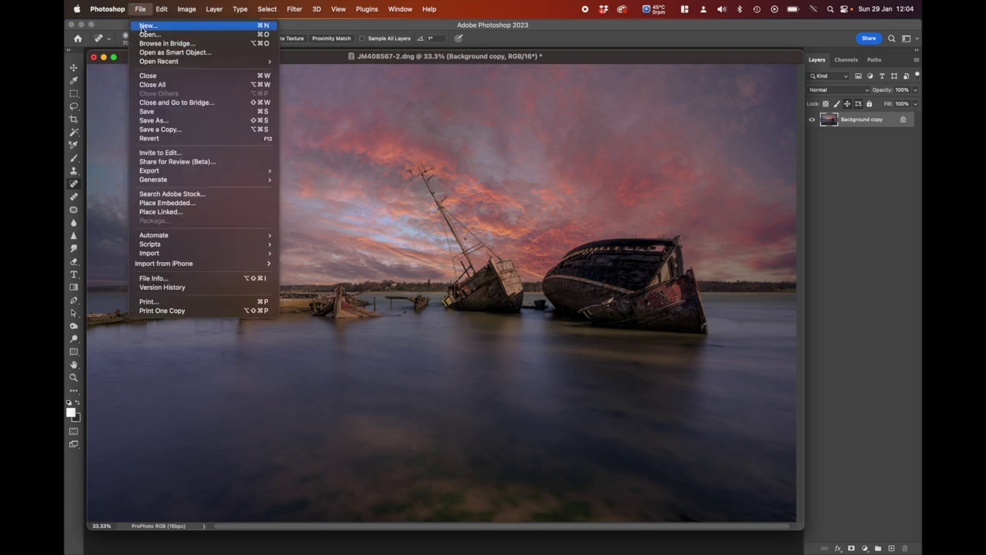
{"action": "left_click", "coordinate": [147, 76]}
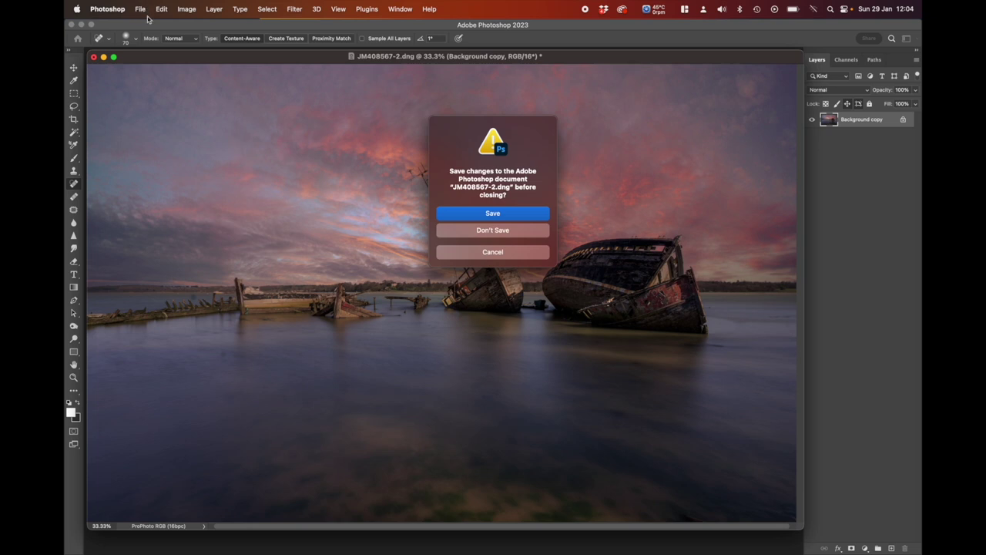
{"action": "left_click", "coordinate": [507, 214]}
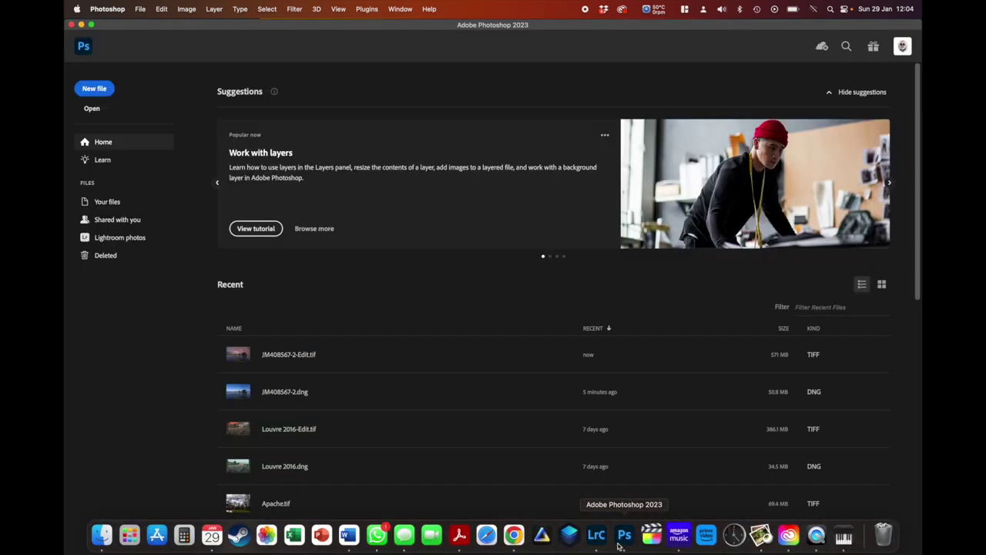
{"action": "left_click", "coordinate": [595, 539]}
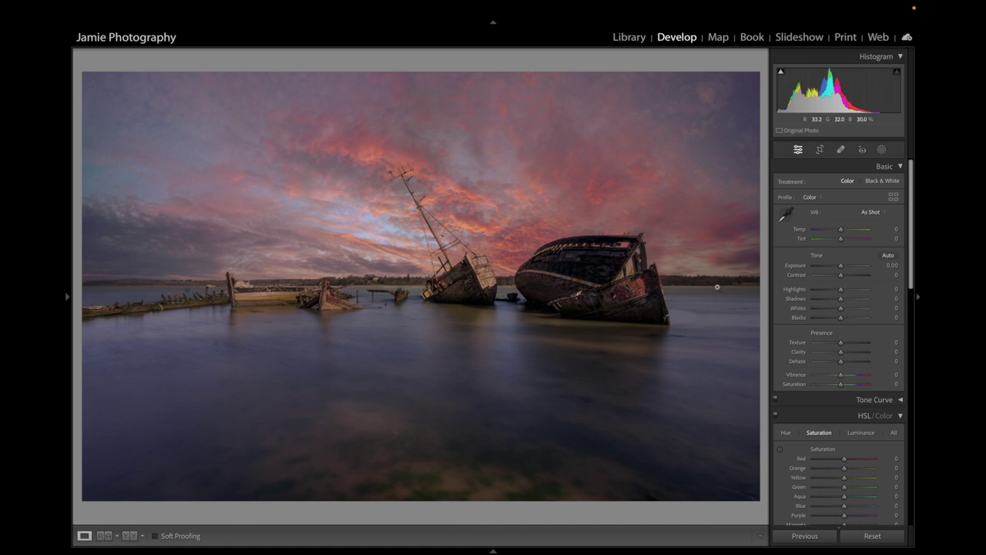
- Set the edited photo's Exposure to -1.00 and its Shadows to +100
{"action": "left_click", "coordinate": [840, 269]}
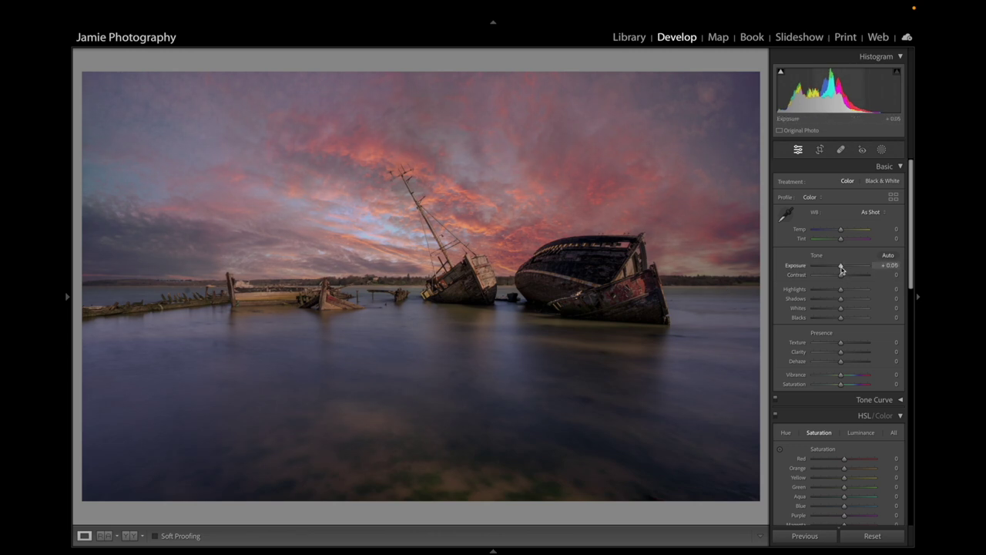
{"action": "left_click", "coordinate": [882, 266]}
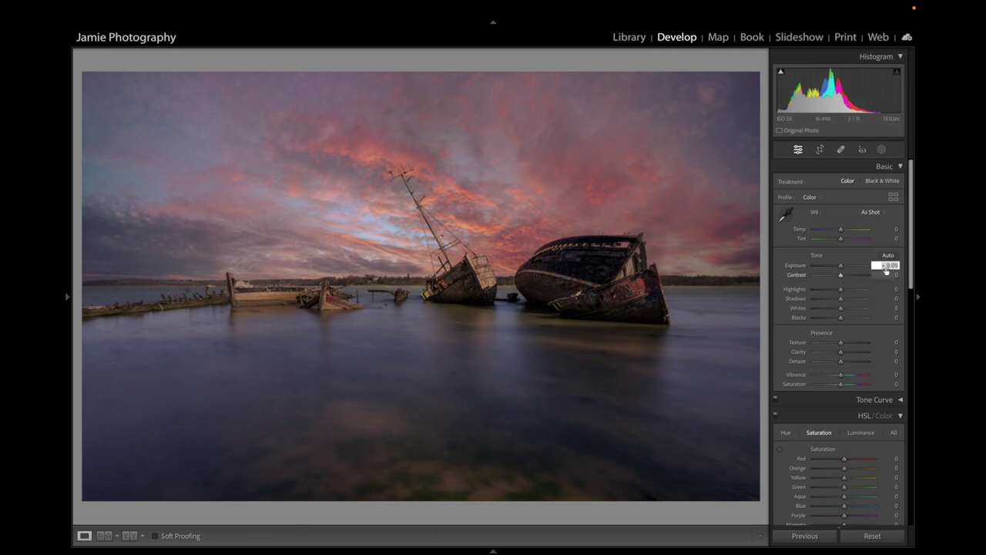
{"action": "type", "text": "-1"}
{"action": "key", "text": "Return"}
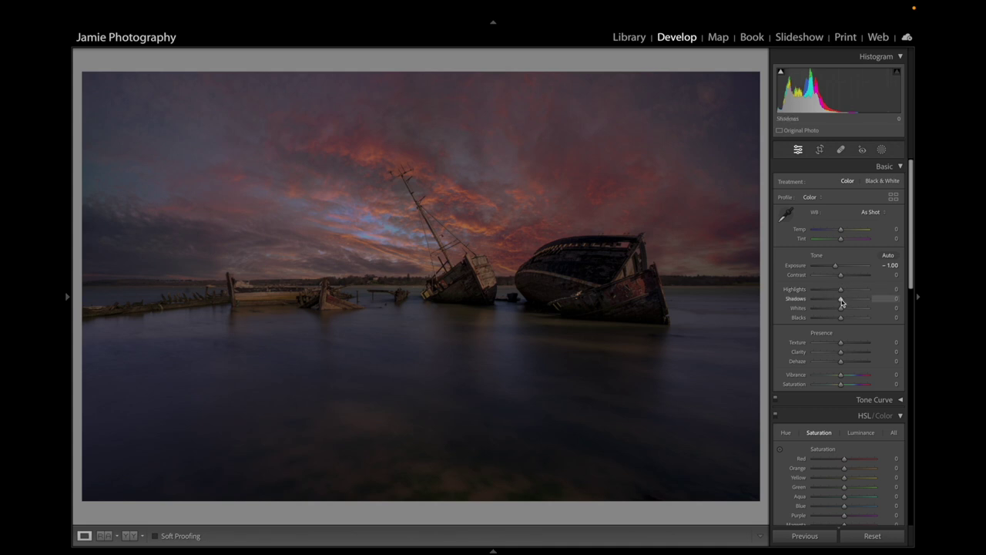
{"action": "left_click_drag", "start_coordinate": [840, 298], "coordinate": [869, 303]}
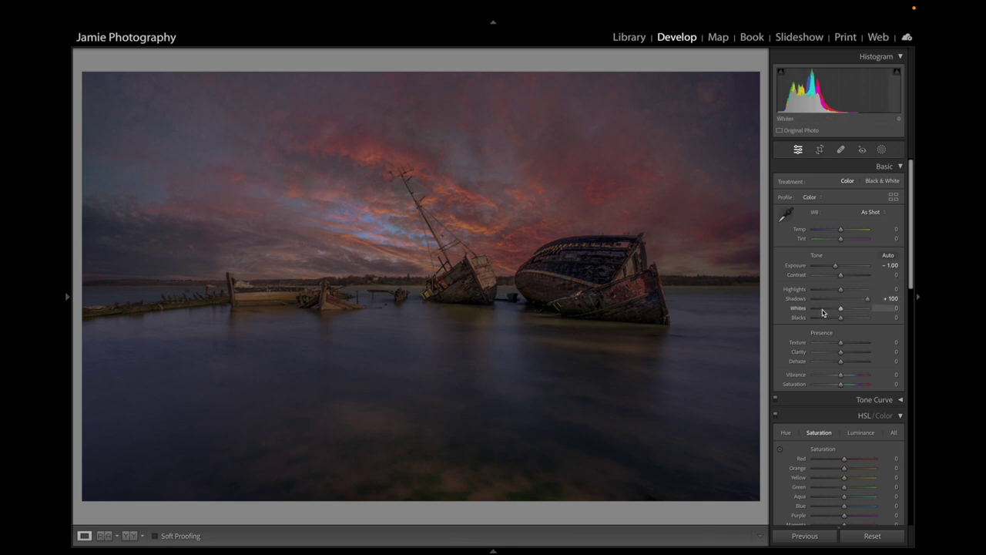
- Add a radial gradient mask centred on the leaning wreck, stretched wide across the sky and boats
{"action": "left_click", "coordinate": [881, 151]}
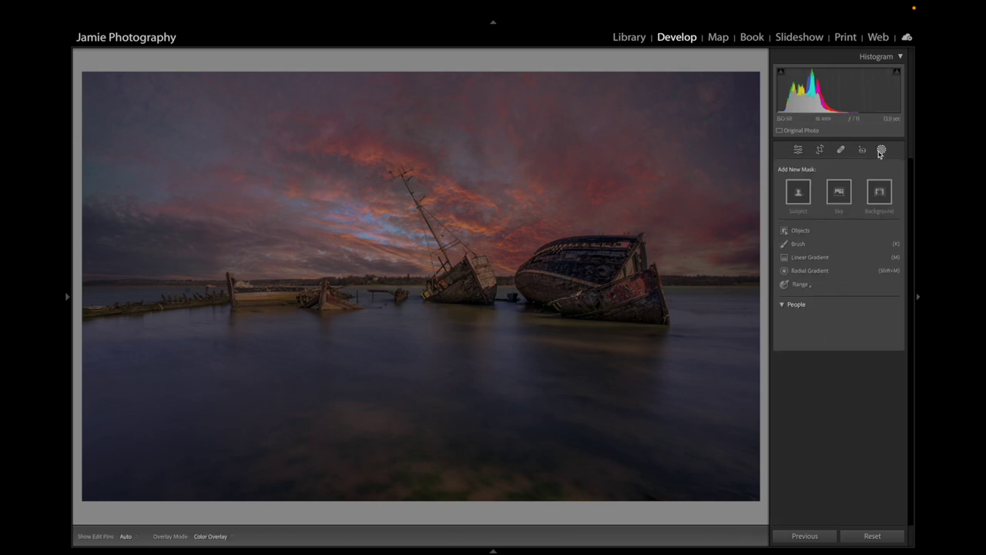
{"action": "left_click", "coordinate": [808, 273]}
{"action": "left_click_drag", "start_coordinate": [382, 226], "coordinate": [447, 248]}
{"action": "left_click_drag", "start_coordinate": [445, 164], "coordinate": [439, 120]}
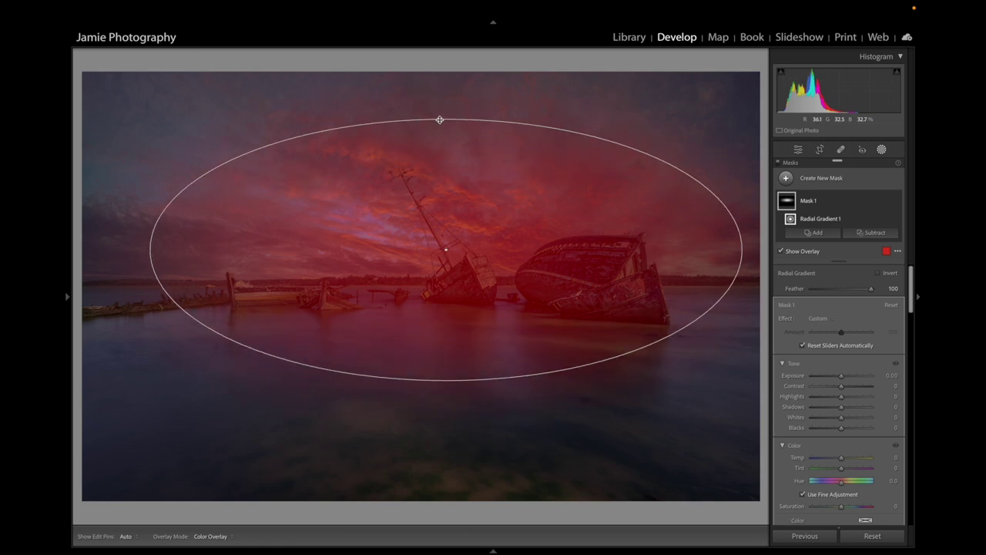
{"action": "left_click_drag", "start_coordinate": [149, 249], "coordinate": [99, 249]}
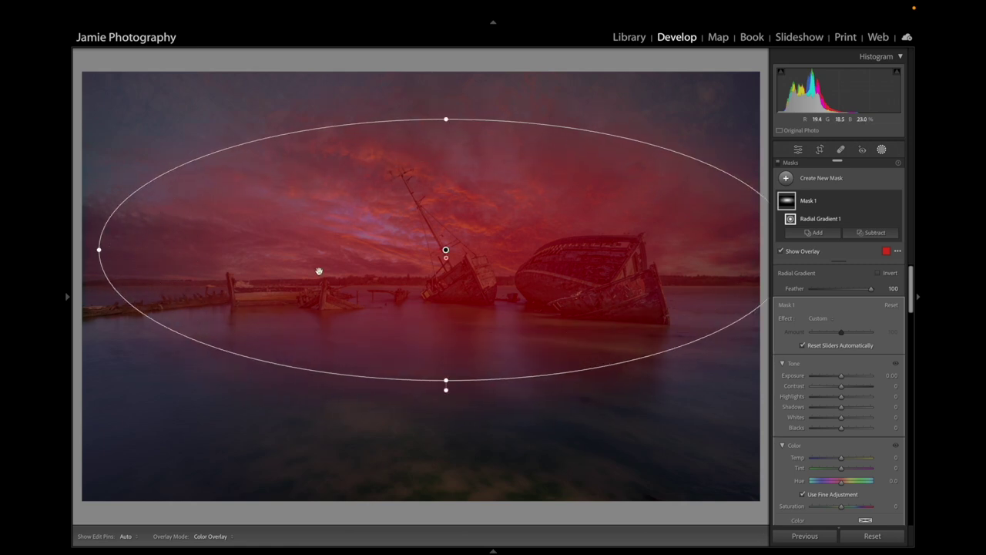
- Set the radial mask's Exposure to 1.00, Temp to 29 and Tint to 10, with the mask overlay hidden
{"action": "left_click_drag", "start_coordinate": [840, 375], "coordinate": [848, 376]}
{"action": "key", "text": "o"}
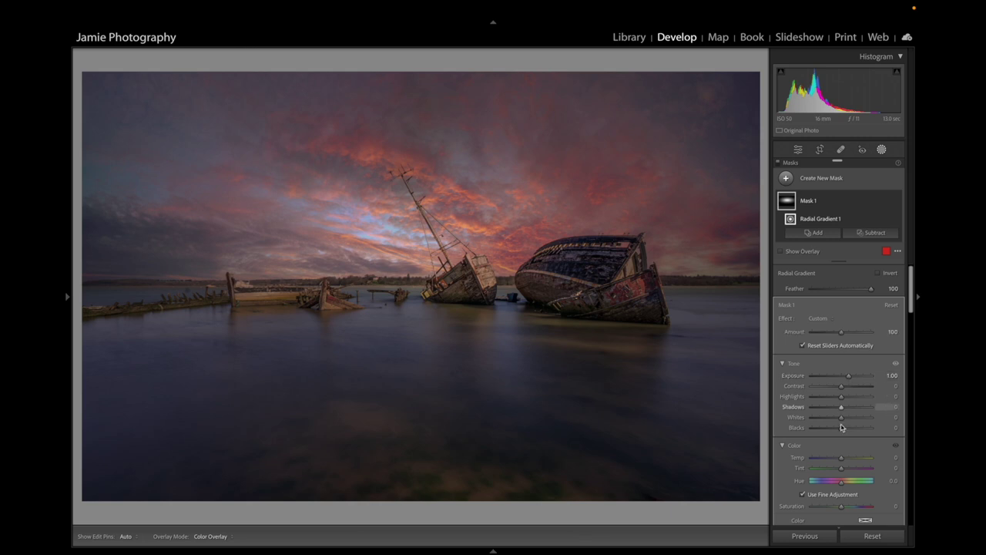
{"action": "scroll", "coordinate": [810, 401], "scroll_direction": "down", "scroll_amount": 1}
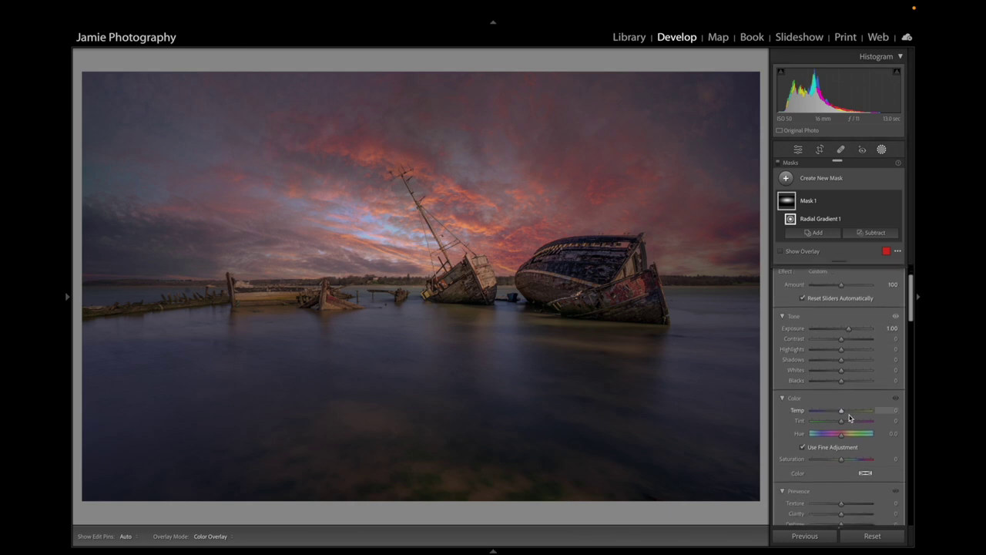
{"action": "left_click", "coordinate": [851, 413]}
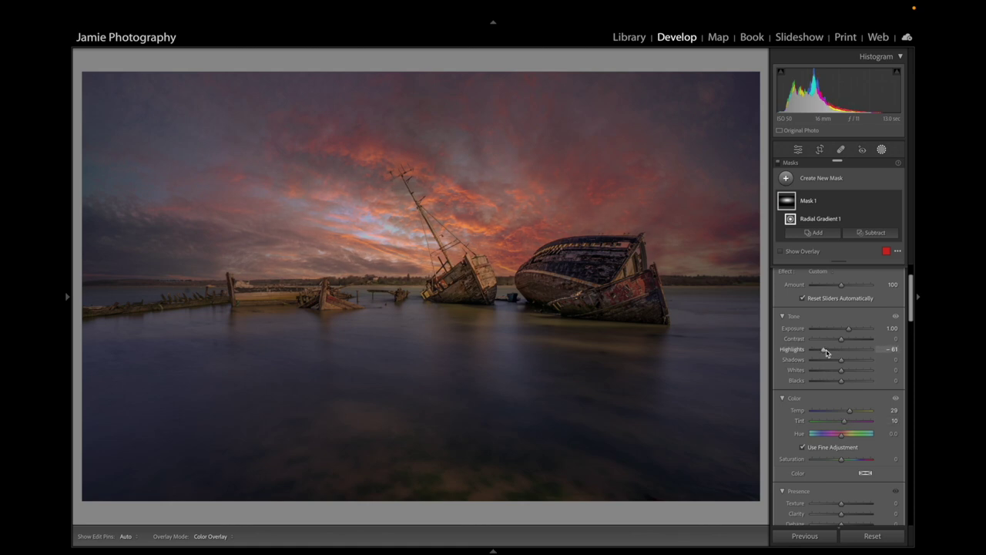
- Set the radial mask's Highlights to -43 and its Clarity to 34
{"action": "left_click_drag", "start_coordinate": [825, 352], "coordinate": [828, 352]}
{"action": "scroll", "coordinate": [836, 385], "scroll_direction": "down", "scroll_amount": 4}
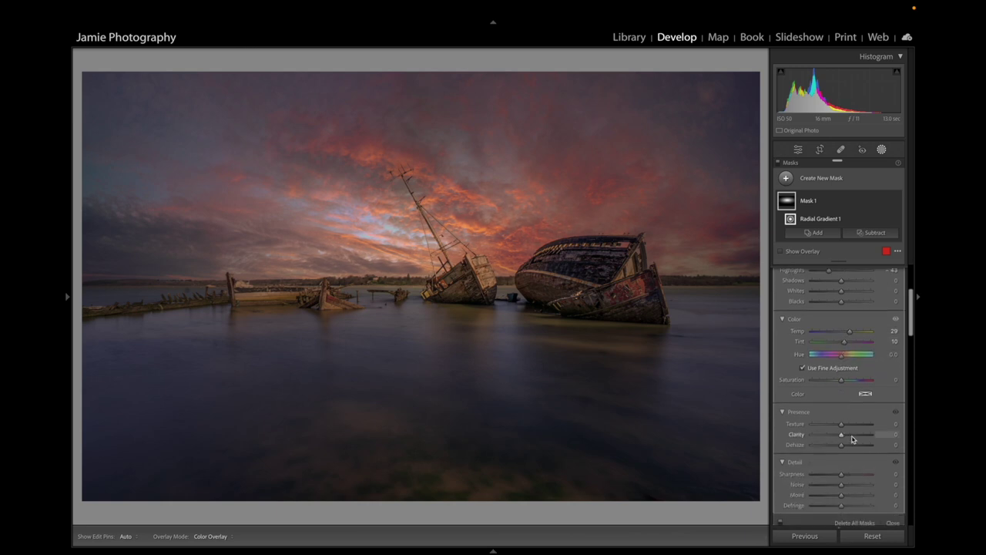
{"action": "scroll", "coordinate": [852, 436], "scroll_direction": "down", "scroll_amount": 1}
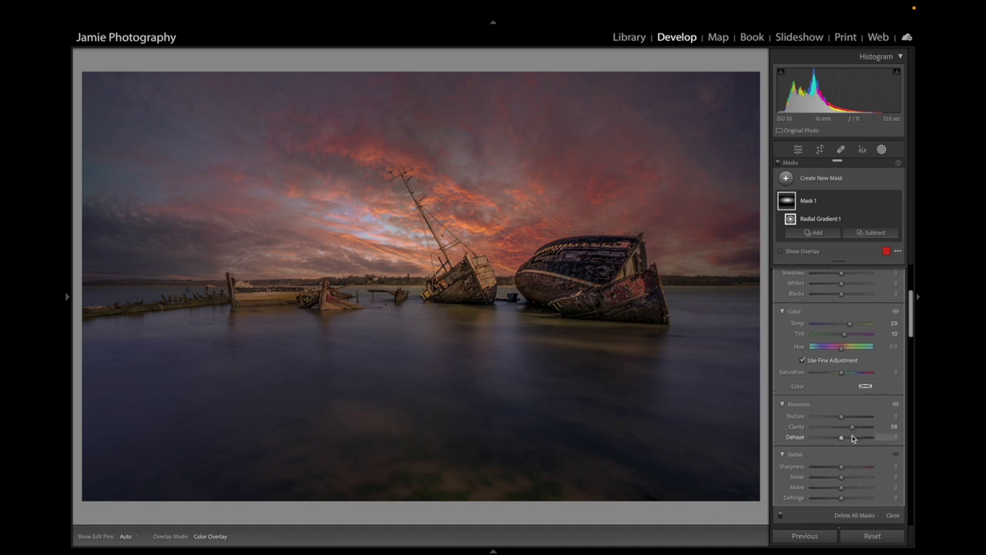
{"action": "left_click_drag", "start_coordinate": [852, 416], "coordinate": [850, 416]}
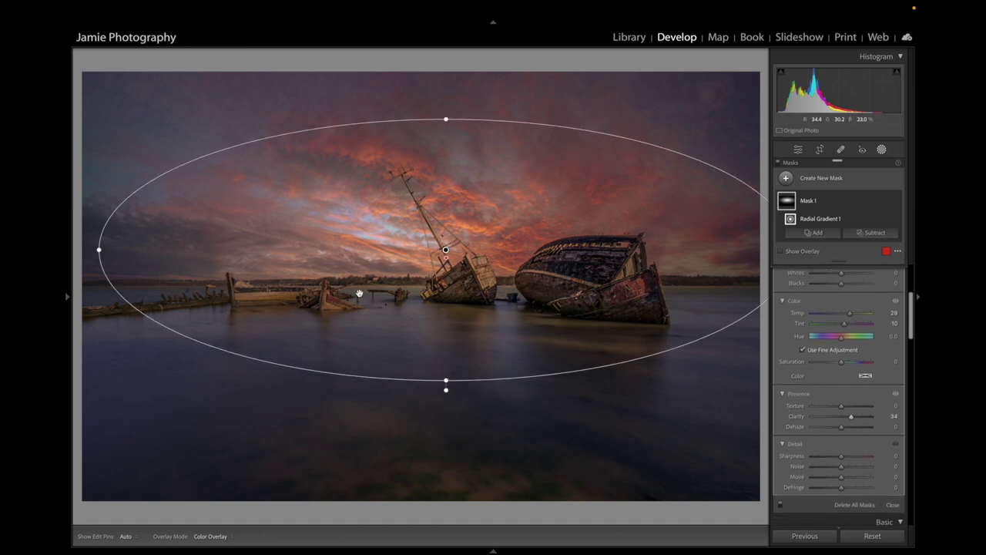
- Subtract a Select Sky selection from the radial mask and invert that selection to keep the adjustment on the sky
{"action": "left_click", "coordinate": [862, 234]}
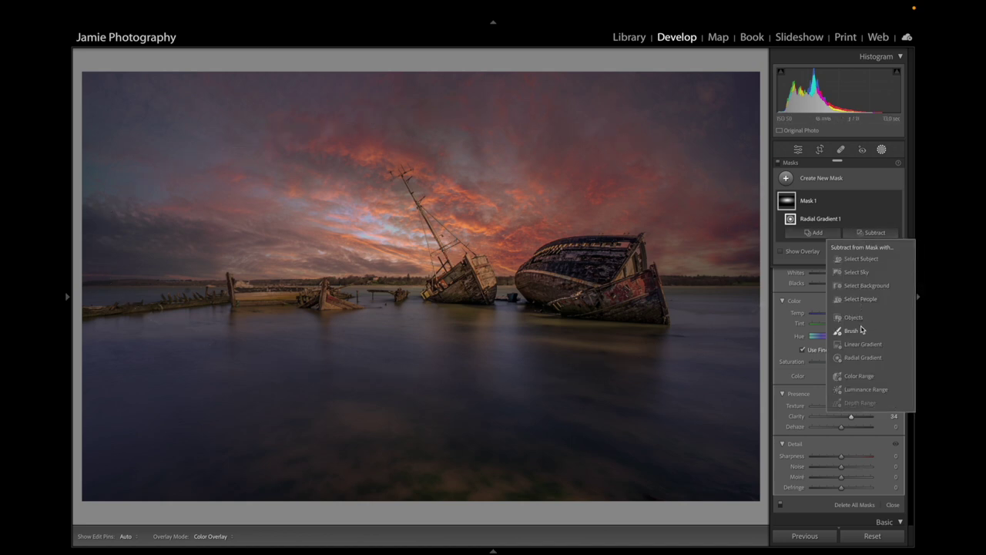
{"action": "left_click", "coordinate": [856, 273]}
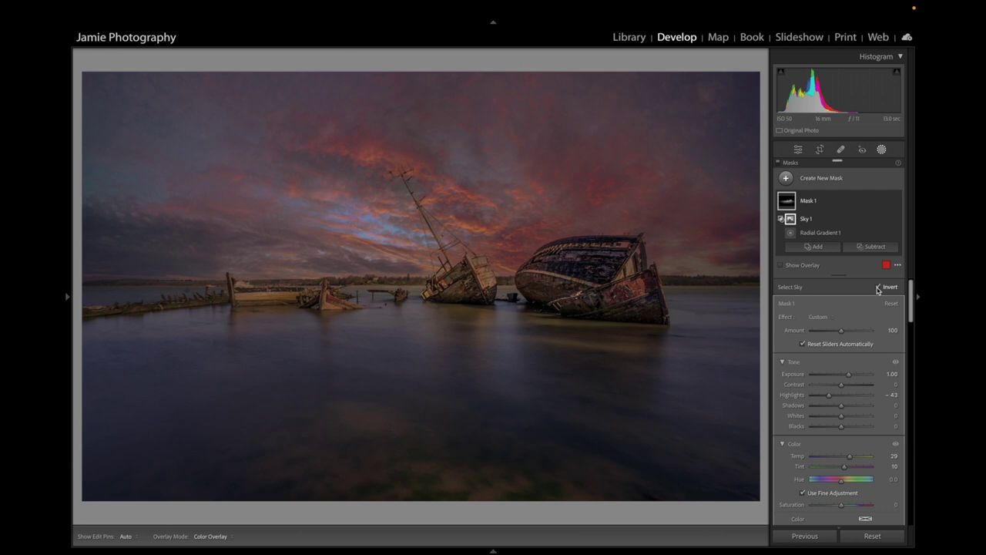
{"action": "left_click", "coordinate": [878, 286]}
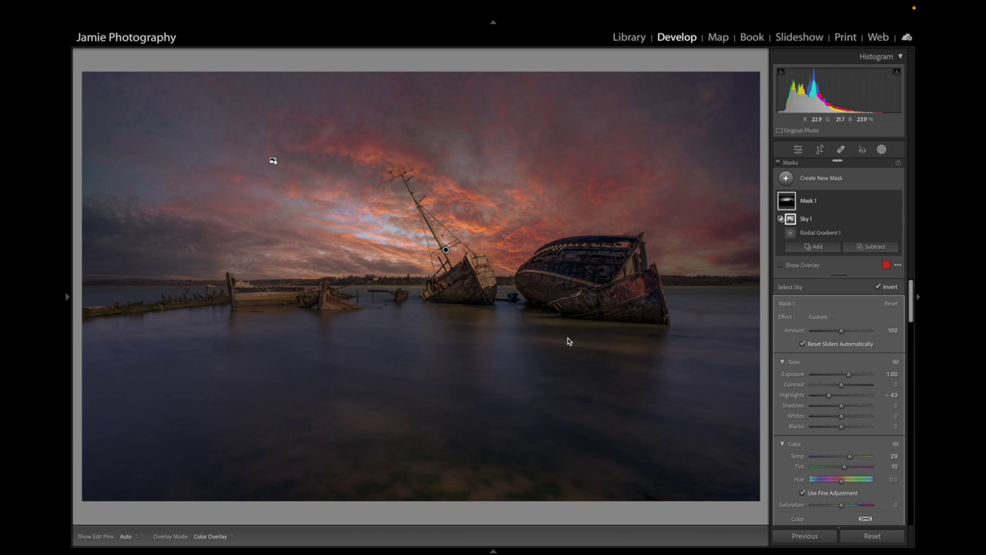
- Create a second radial gradient mask over the water below the wrecks and widen it slightly
{"action": "left_click", "coordinate": [811, 182]}
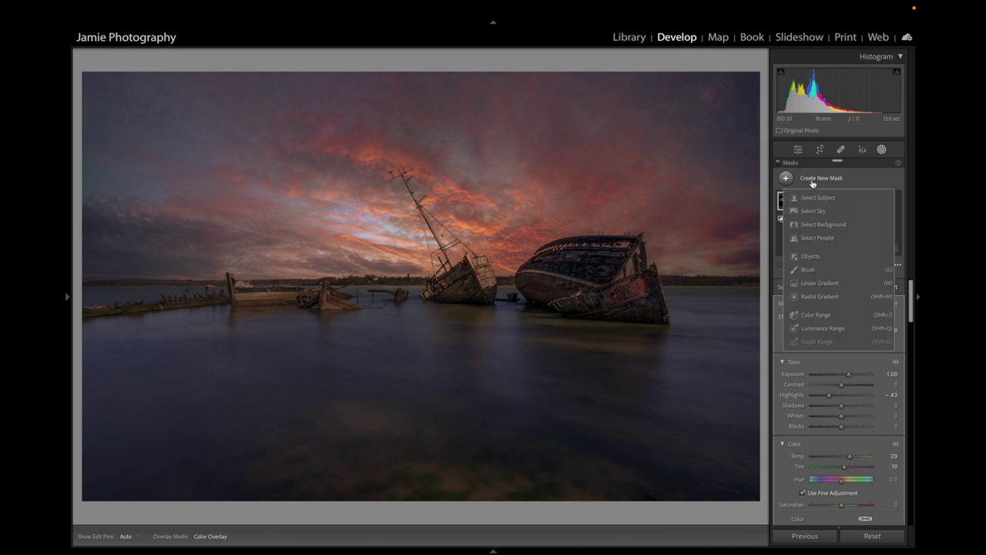
{"action": "left_click", "coordinate": [813, 297]}
{"action": "left_click_drag", "start_coordinate": [413, 305], "coordinate": [438, 329]}
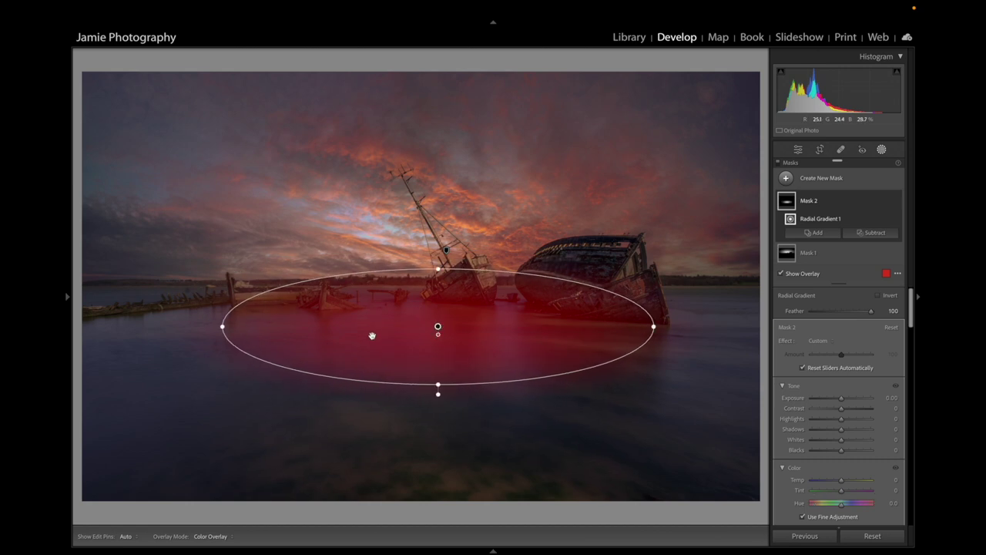
{"action": "left_click_drag", "start_coordinate": [222, 325], "coordinate": [209, 326]}
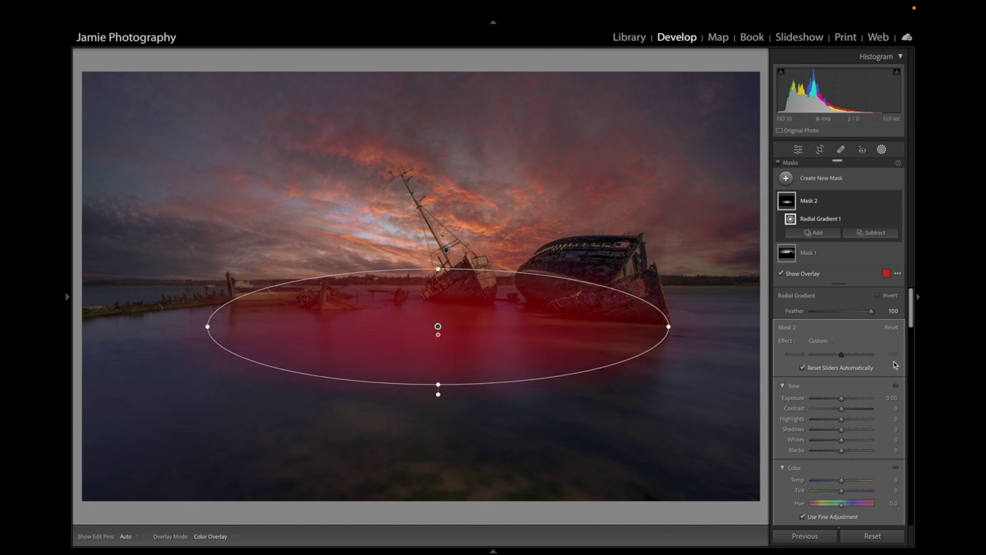
- Set the water mask's Exposure to 1.34, Temp to 33, Tint to 23 and Saturation to 32
{"action": "left_click_drag", "start_coordinate": [838, 397], "coordinate": [851, 403]}
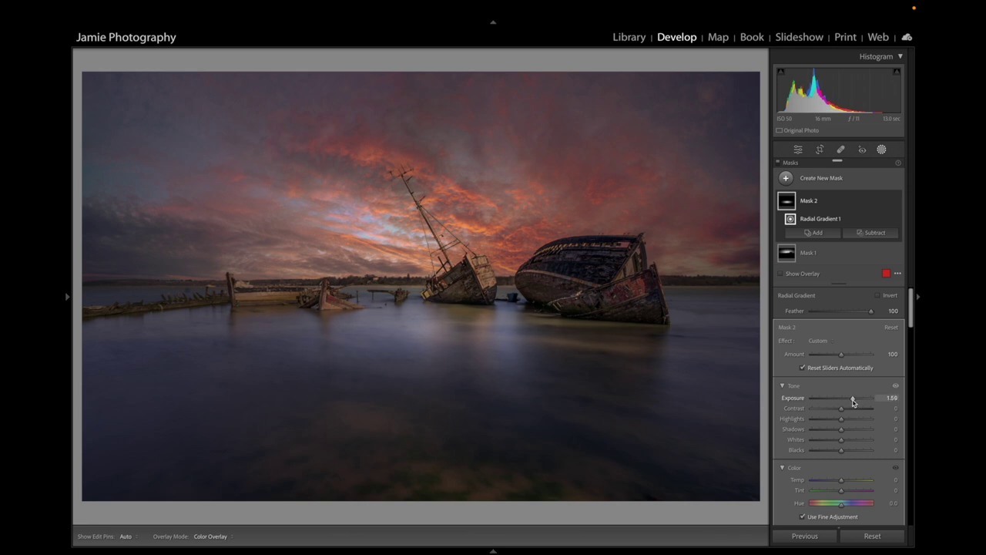
{"action": "left_click", "coordinate": [851, 483]}
{"action": "left_click", "coordinate": [851, 492]}
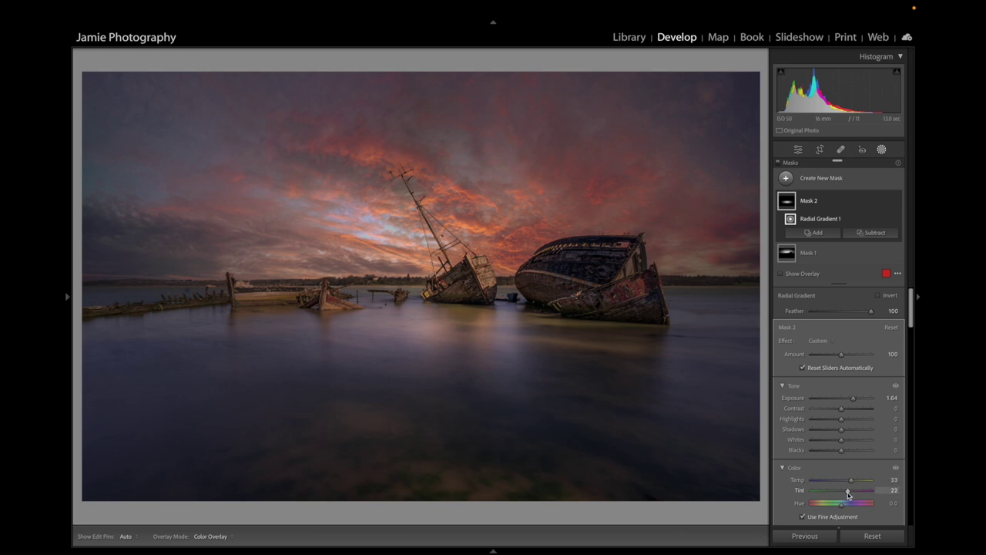
{"action": "left_click_drag", "start_coordinate": [847, 493], "coordinate": [850, 493]}
{"action": "left_click_drag", "start_coordinate": [854, 402], "coordinate": [852, 401]}
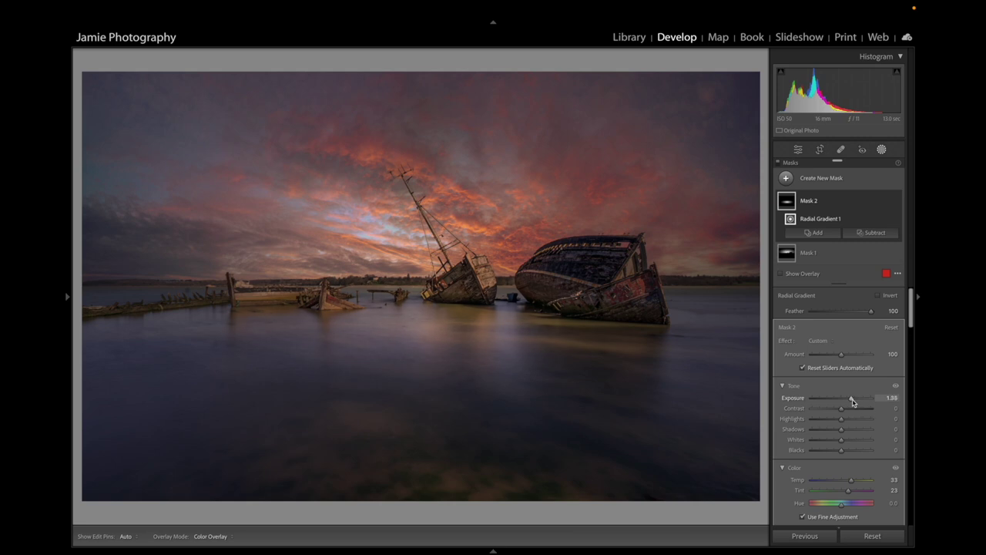
{"action": "scroll", "coordinate": [852, 416], "scroll_direction": "down", "scroll_amount": 4}
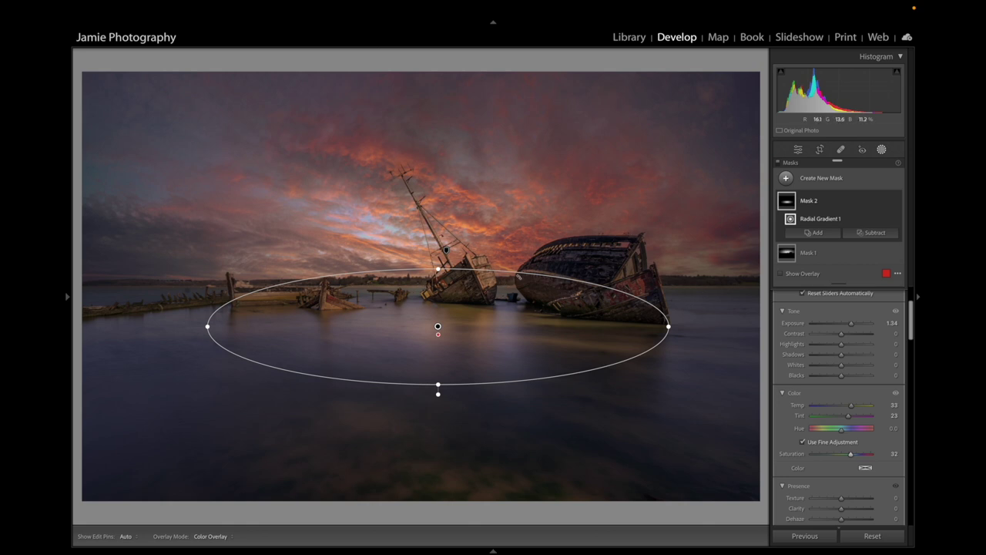
- Create a third radial gradient mask over the large wreck, tilt it along the hull, shift it towards the leaning boat and widen it
{"action": "left_click", "coordinate": [815, 179]}
{"action": "left_click", "coordinate": [823, 296]}
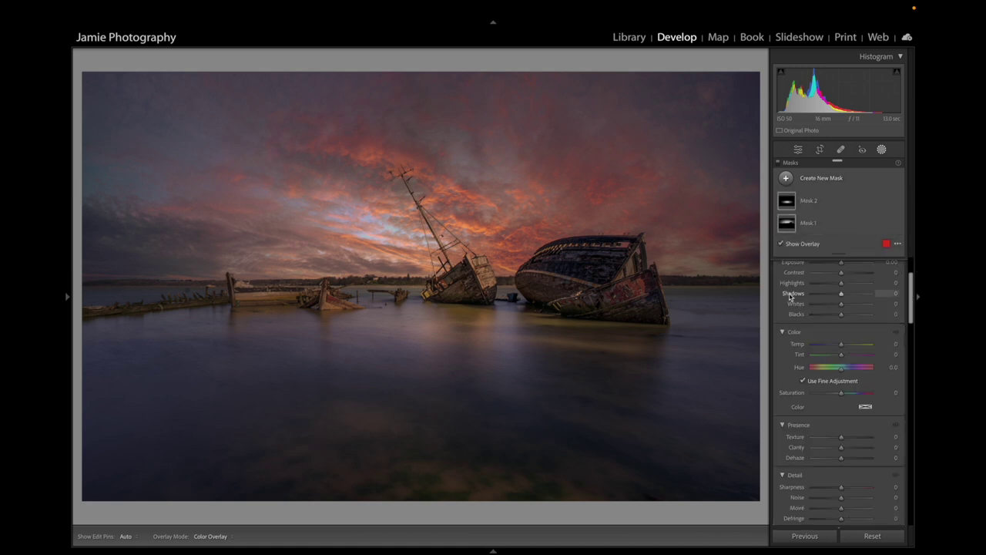
{"action": "left_click_drag", "start_coordinate": [562, 272], "coordinate": [635, 296]}
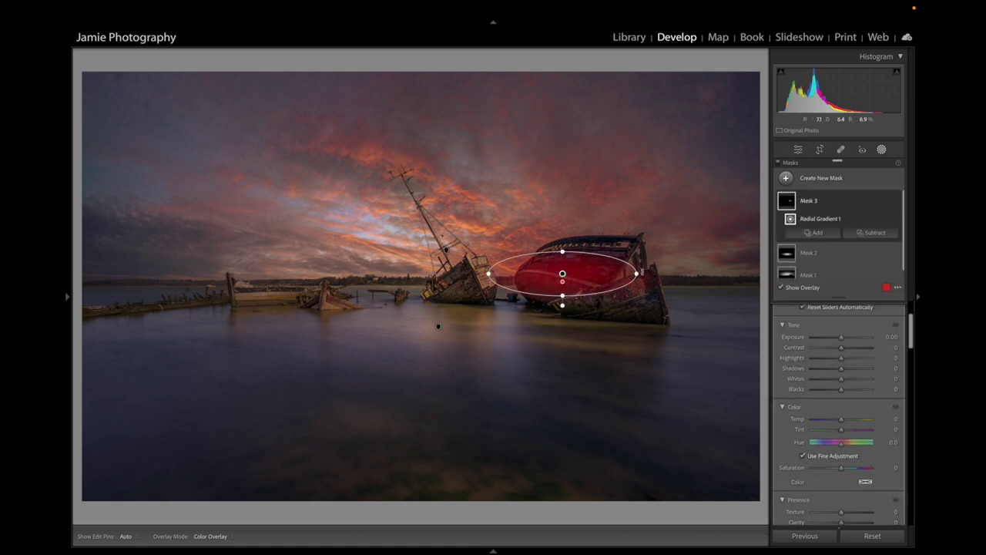
{"action": "left_click_drag", "start_coordinate": [564, 248], "coordinate": [568, 238]}
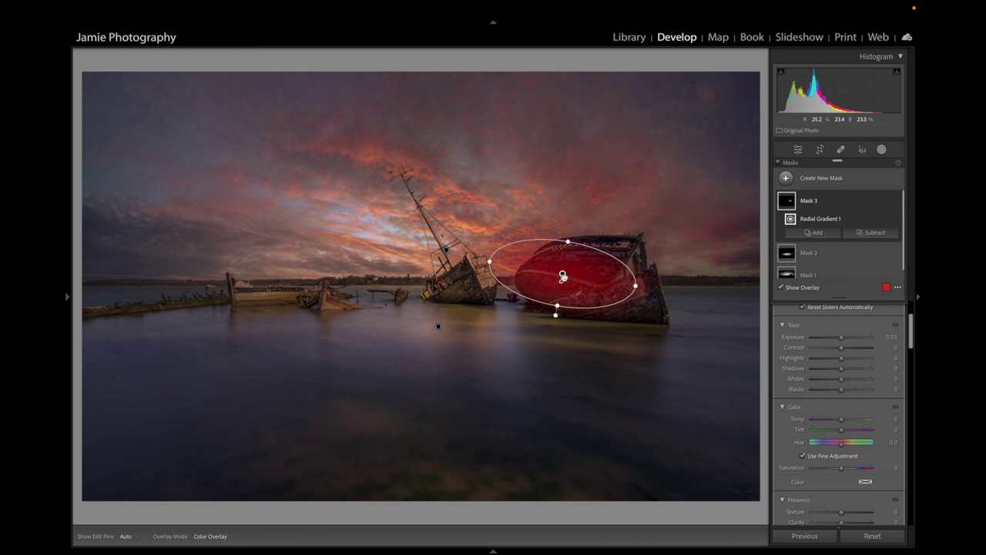
{"action": "left_click_drag", "start_coordinate": [563, 274], "coordinate": [532, 267]}
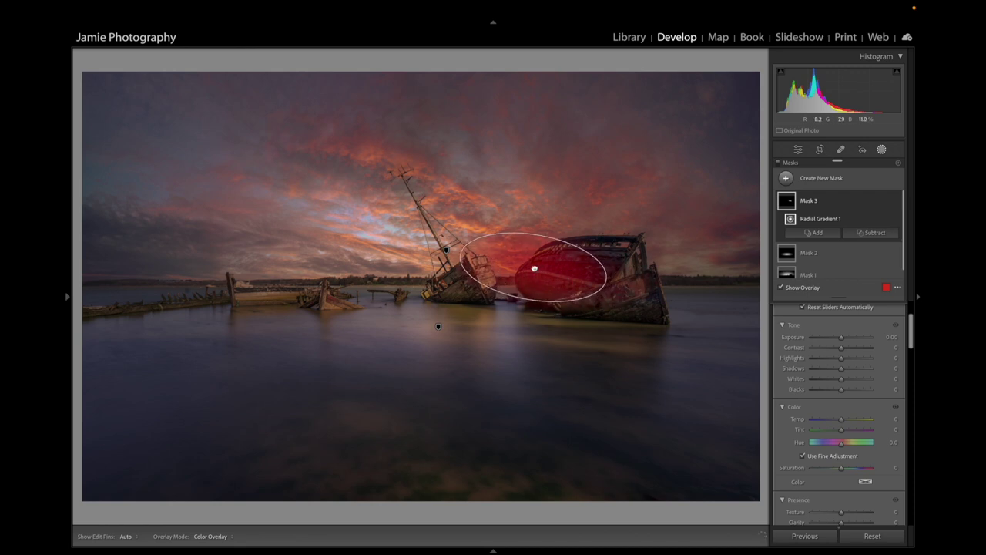
{"action": "left_click_drag", "start_coordinate": [607, 278], "coordinate": [632, 283]}
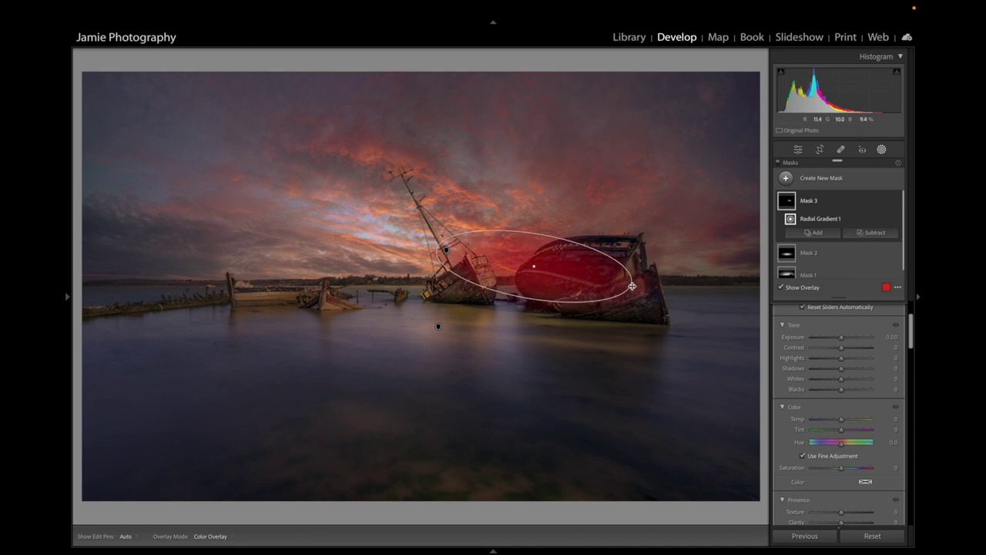
- Set the wreck mask's Exposure to 1.39, Contrast to 28, Shadows to 19, Temp to 26 and Tint to 8, and subtract the sky
{"action": "left_click_drag", "start_coordinate": [841, 338], "coordinate": [850, 341]}
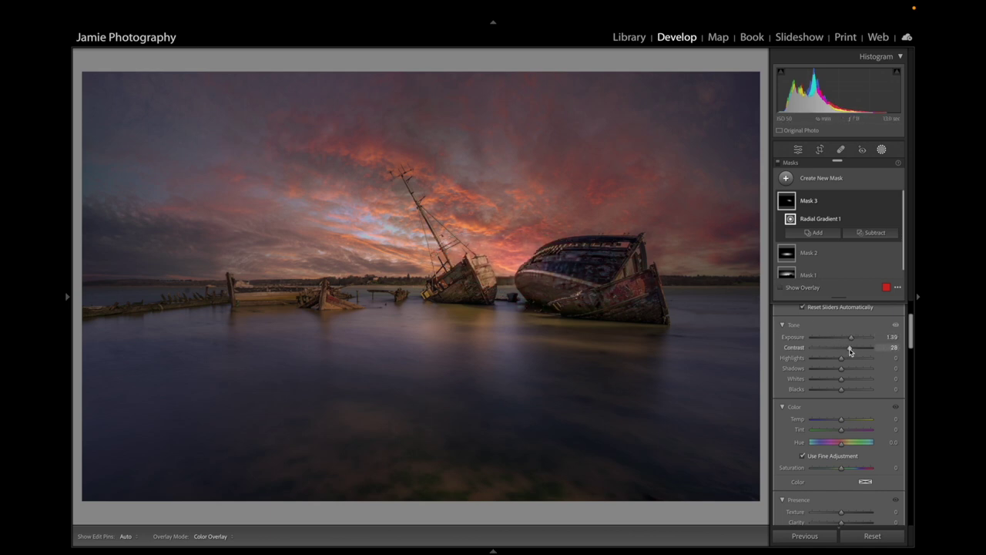
{"action": "left_click", "coordinate": [850, 420]}
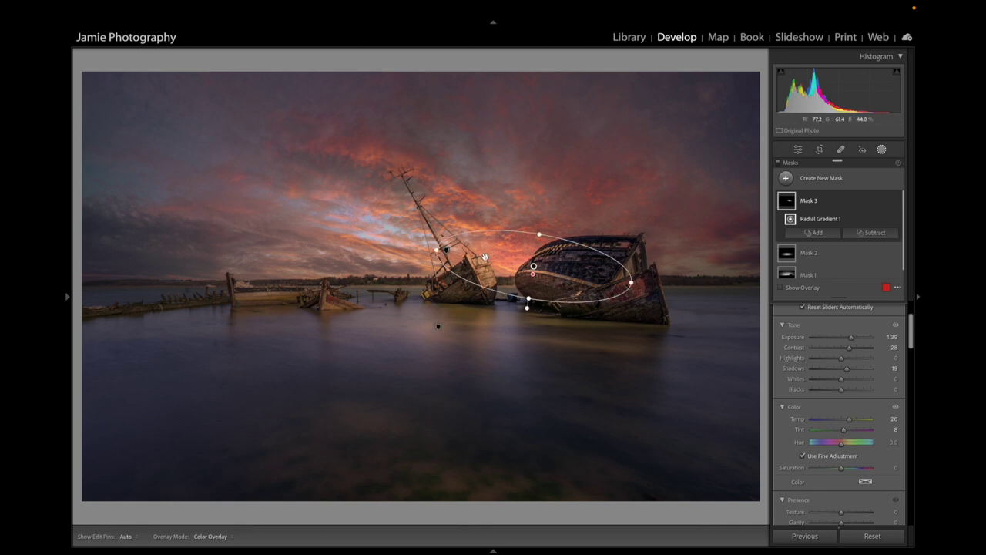
{"action": "left_click", "coordinate": [873, 234]}
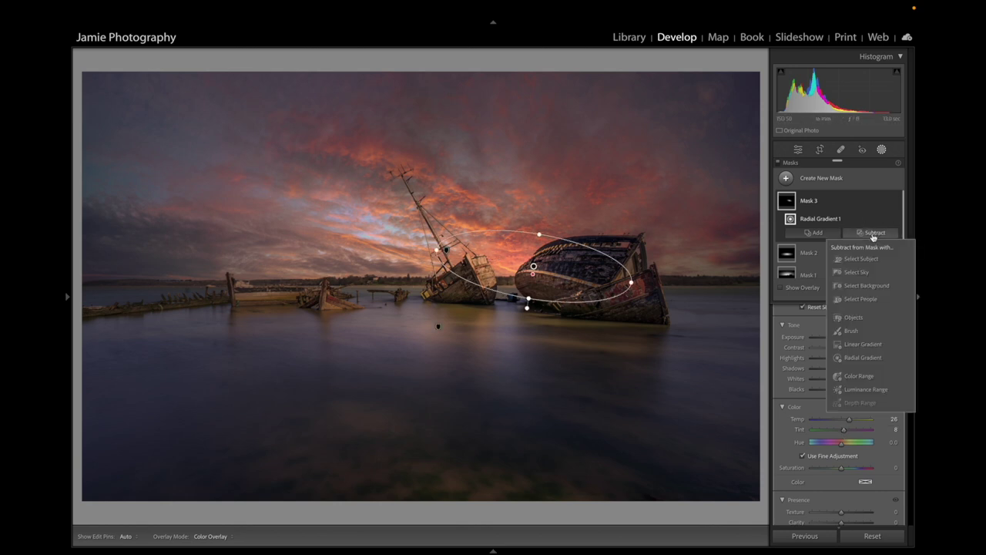
{"action": "left_click", "coordinate": [866, 273]}
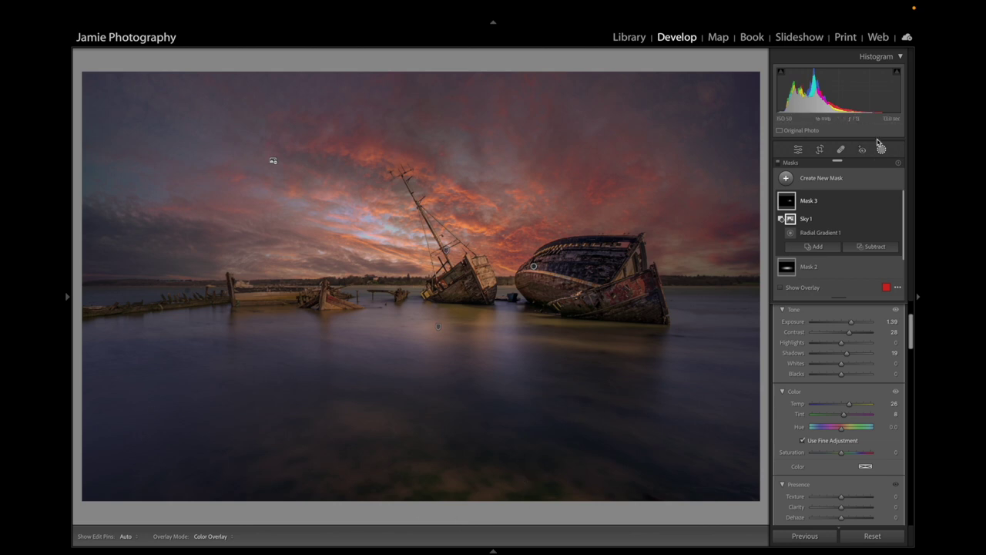
- Create a fourth radial gradient mask over the foreground water, making it taller and wide enough to span almost the whole frame
{"action": "left_click", "coordinate": [824, 179]}
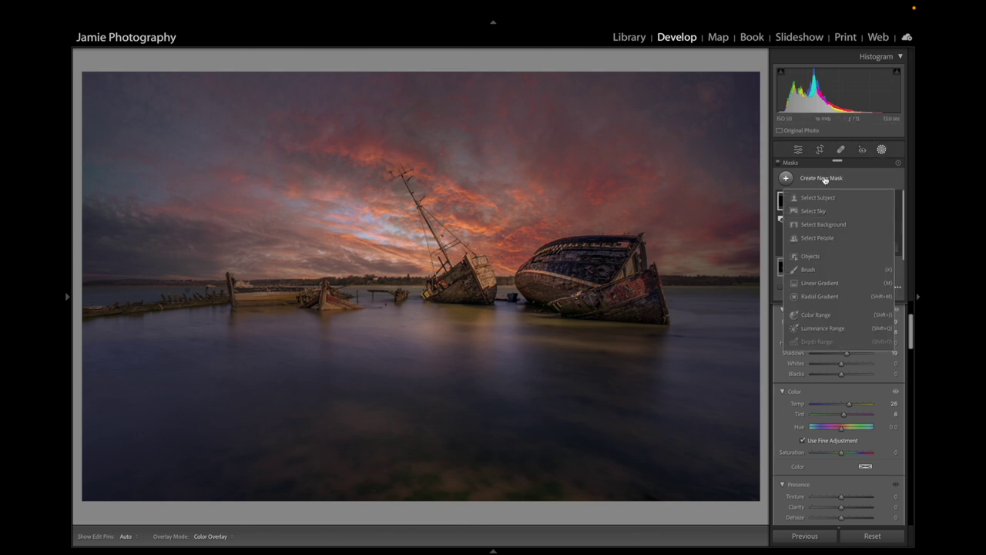
{"action": "left_click", "coordinate": [818, 296]}
{"action": "left_click_drag", "start_coordinate": [376, 408], "coordinate": [441, 492]}
{"action": "left_click_drag", "start_coordinate": [441, 423], "coordinate": [441, 377]}
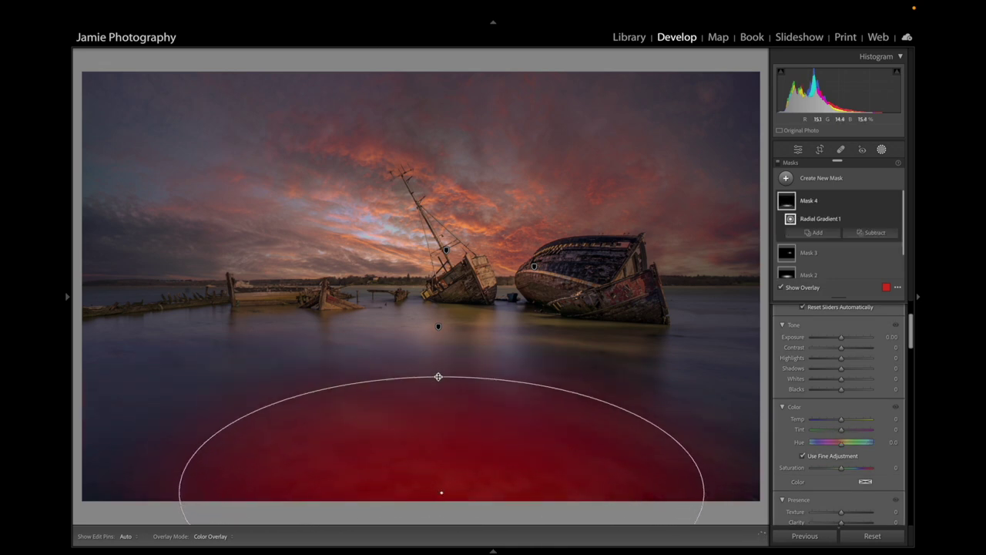
{"action": "left_click_drag", "start_coordinate": [176, 493], "coordinate": [110, 493]}
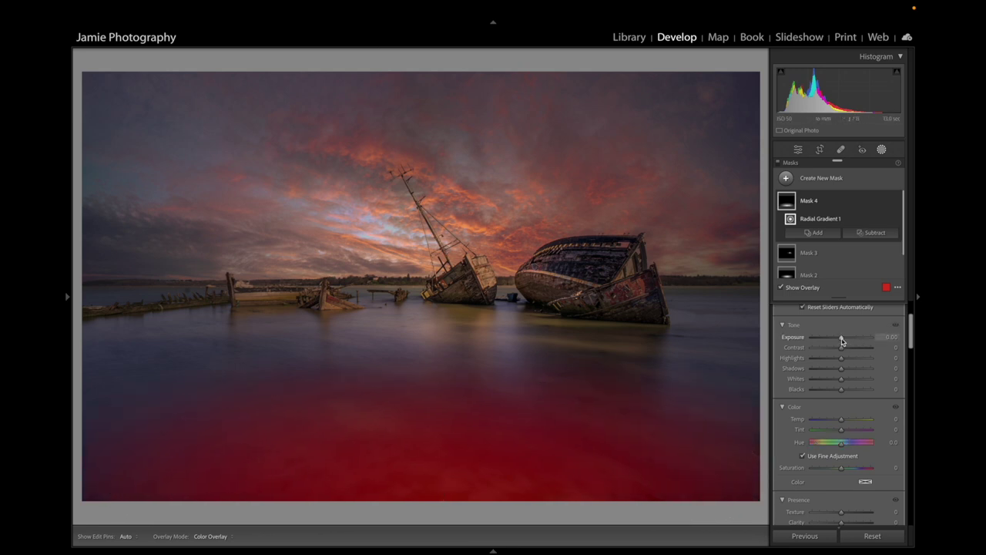
- Set the foreground mask's Exposure to 2.12, Contrast to 16, Saturation to 20 and Clarity to 25, and extend it up towards the wrecks
{"action": "key", "text": "o"}
{"action": "left_click_drag", "start_coordinate": [840, 340], "coordinate": [855, 340]}
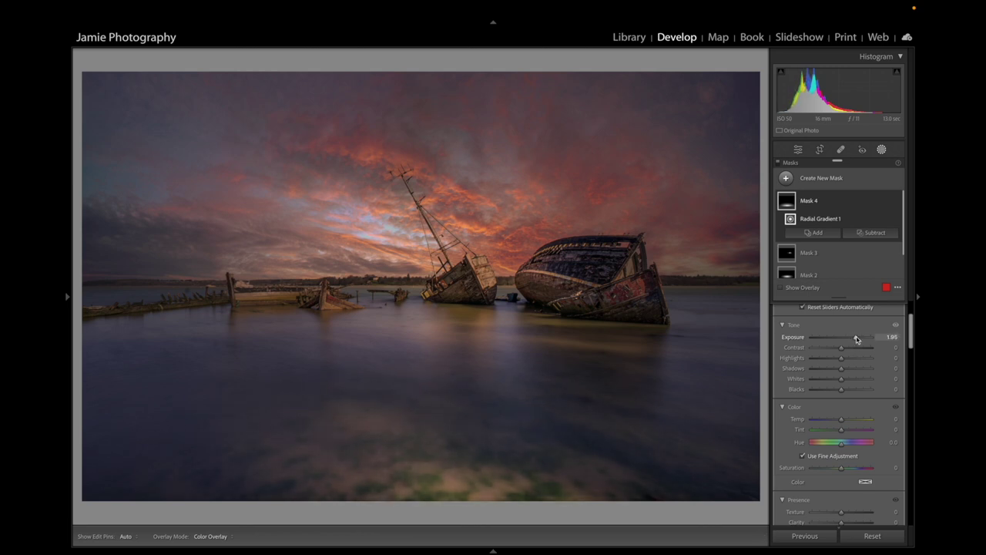
{"action": "left_click_drag", "start_coordinate": [856, 339], "coordinate": [857, 339]}
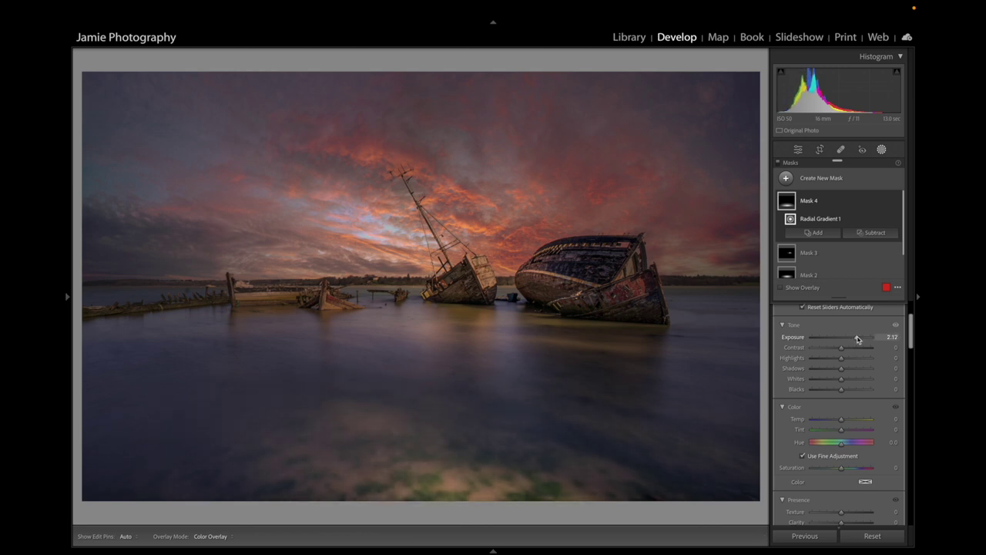
{"action": "left_click_drag", "start_coordinate": [841, 348], "coordinate": [847, 350]}
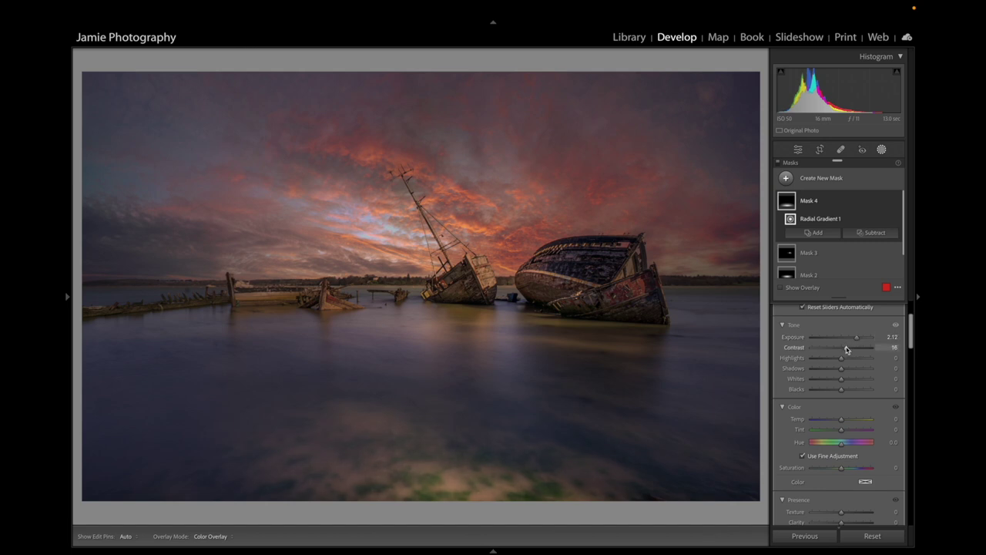
{"action": "scroll", "coordinate": [836, 430], "scroll_direction": "down", "scroll_amount": 3}
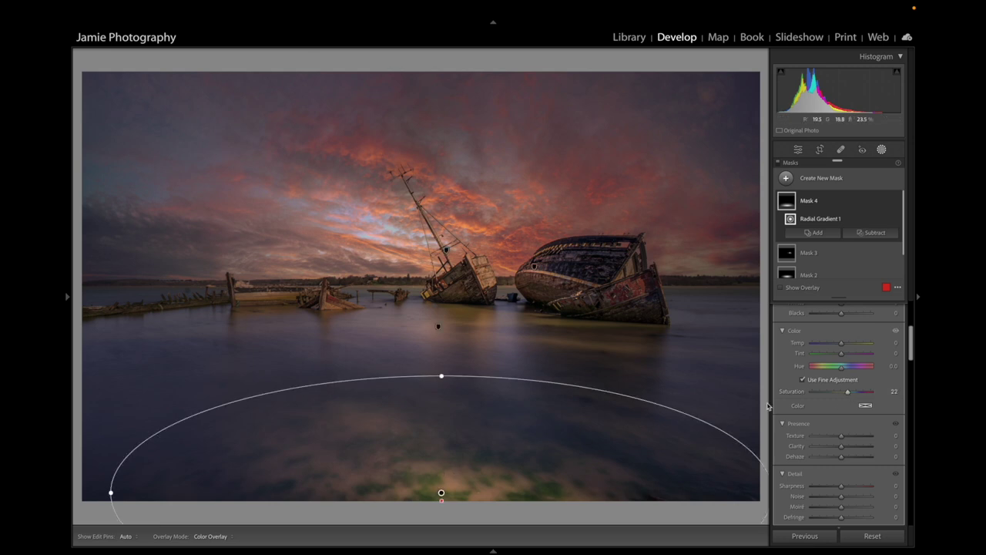
{"action": "left_click", "coordinate": [855, 447]}
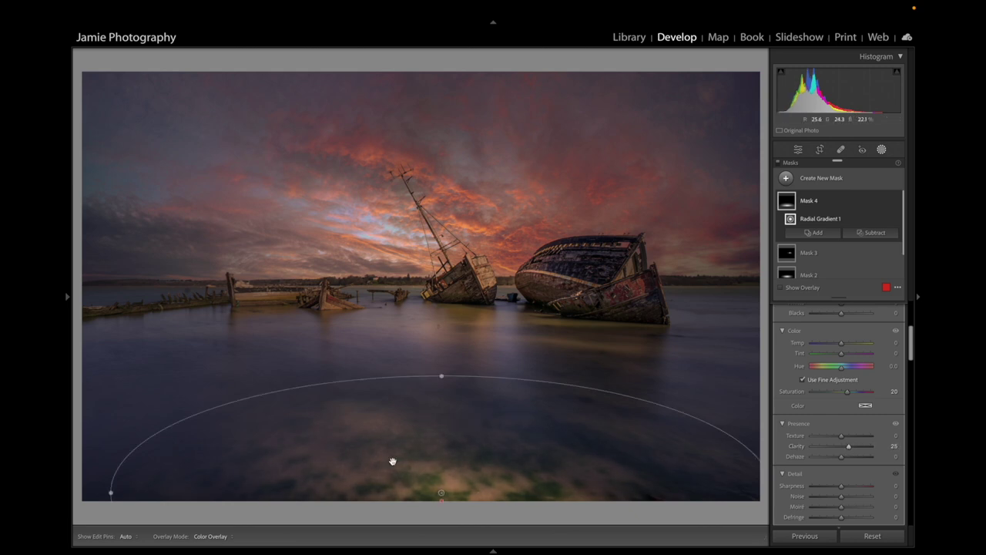
{"action": "left_click_drag", "start_coordinate": [439, 377], "coordinate": [442, 337]}
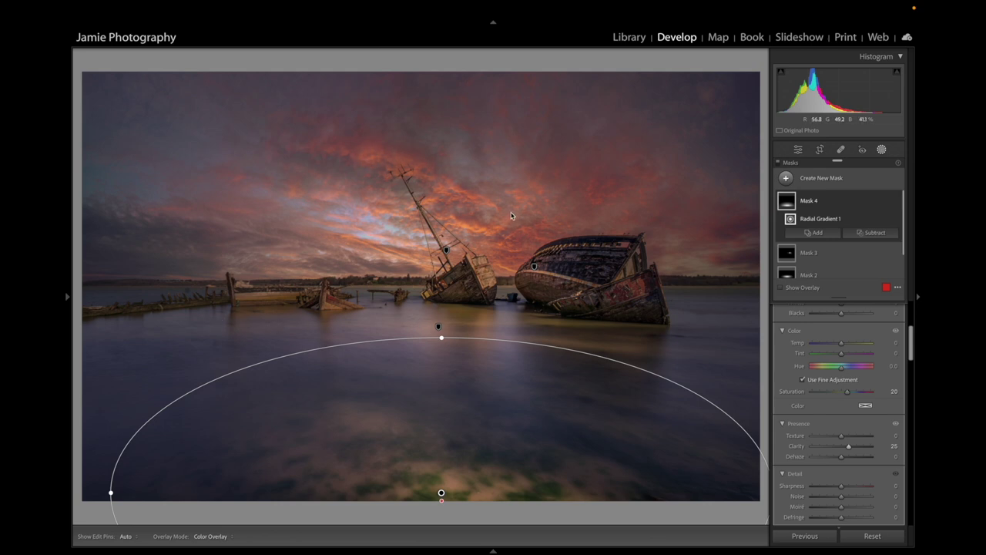
- Create a new brush mask with Feather 100, Flow 45 and Density 100
{"action": "left_click", "coordinate": [826, 179]}
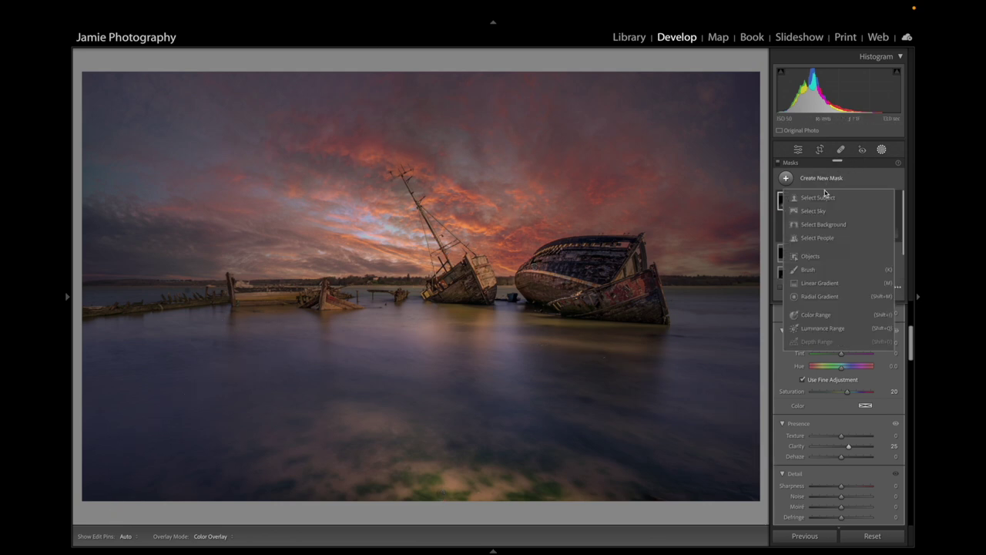
{"action": "left_click", "coordinate": [807, 270]}
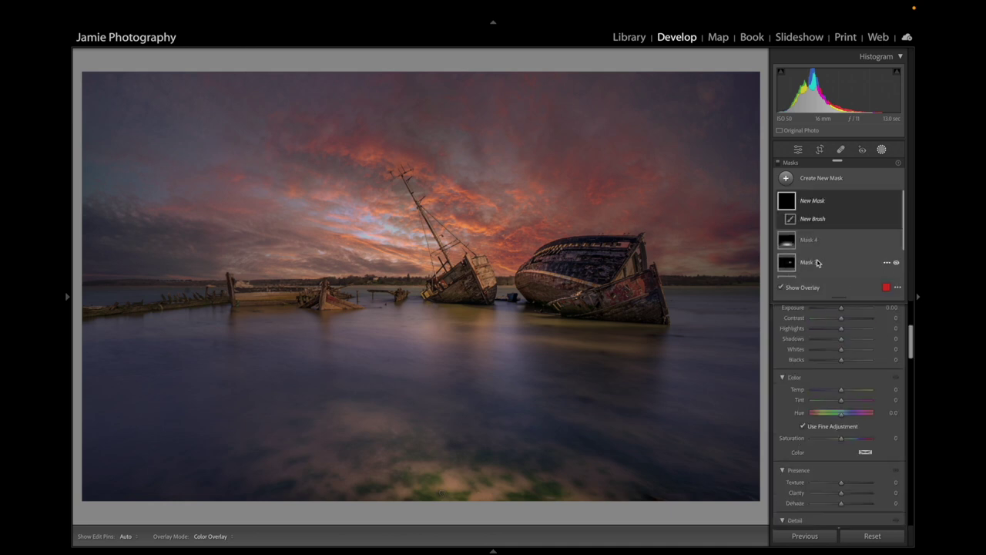
{"action": "scroll", "coordinate": [829, 347], "scroll_direction": "up", "scroll_amount": 3}
{"action": "scroll", "coordinate": [830, 348], "scroll_direction": "up", "scroll_amount": 5}
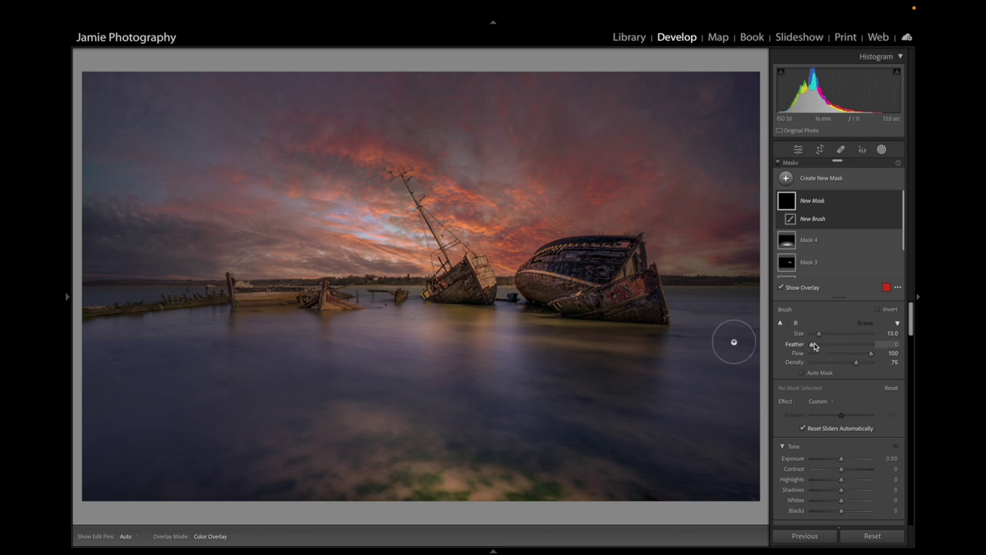
{"action": "left_click_drag", "start_coordinate": [811, 343], "coordinate": [872, 344]}
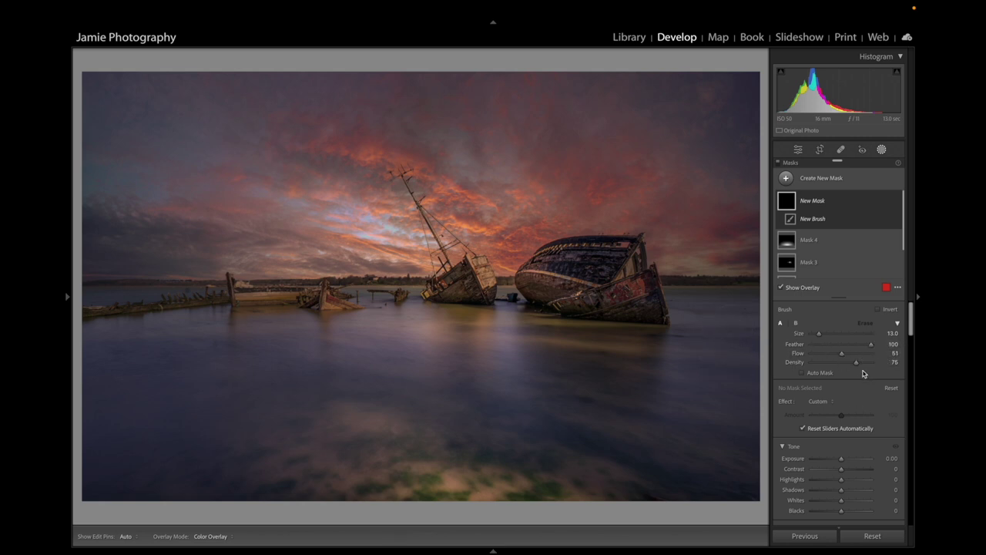
{"action": "left_click_drag", "start_coordinate": [855, 361], "coordinate": [871, 361]}
{"action": "scroll", "coordinate": [848, 356], "scroll_direction": "down", "scroll_amount": 2}
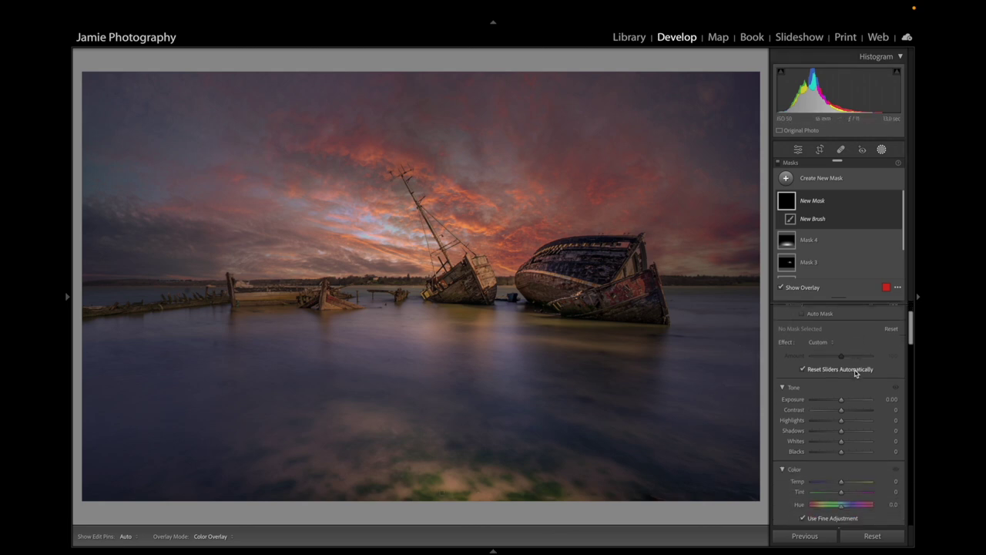
{"action": "scroll", "coordinate": [846, 348], "scroll_direction": "up", "scroll_amount": 2}
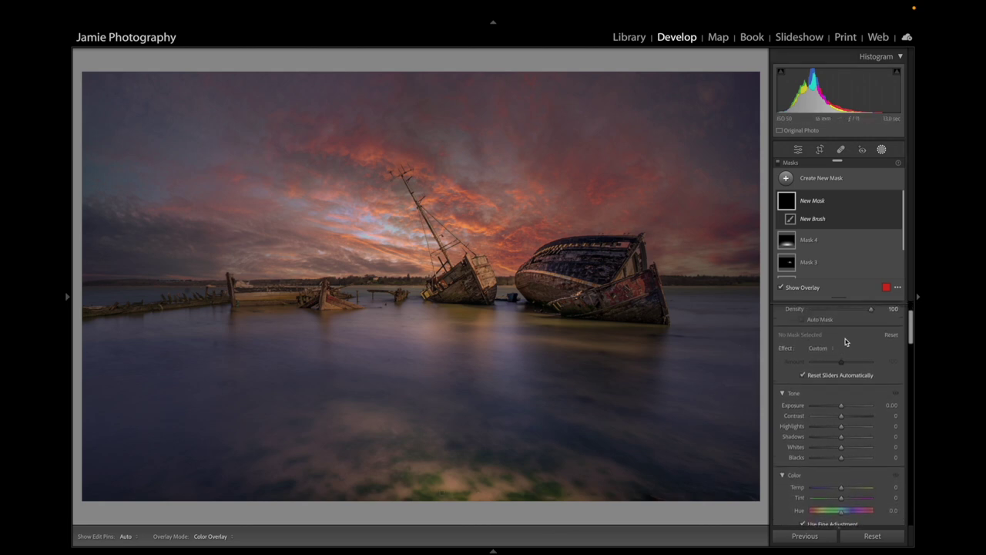
{"action": "scroll", "coordinate": [851, 408], "scroll_direction": "down", "scroll_amount": 1}
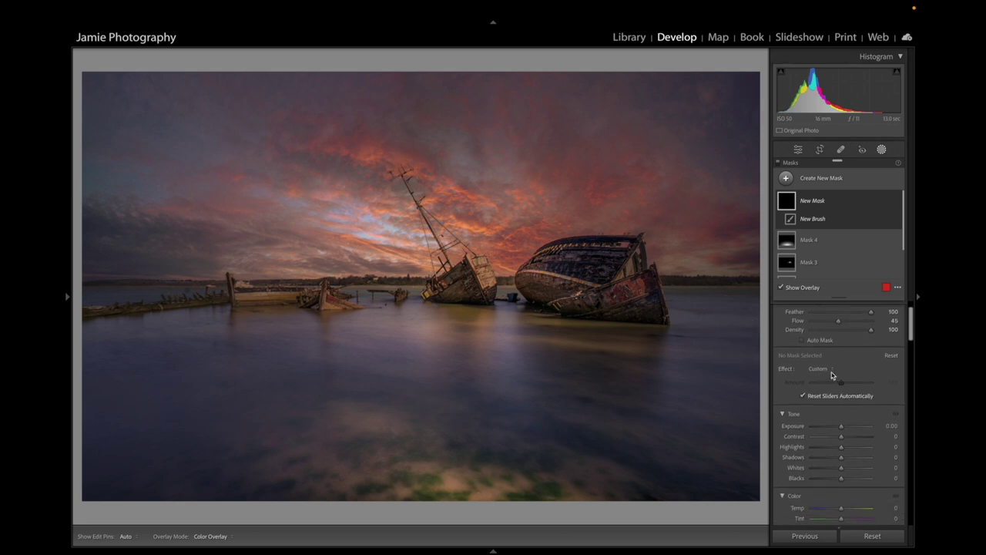
- Set the brush's Exposure to 0.99, Contrast to 9, Highlights to -24, Shadows to 19, Whites to 28 and Clarity to 40
{"action": "left_click", "coordinate": [831, 371]}
{"action": "left_click", "coordinate": [833, 371]}
{"action": "scroll", "coordinate": [854, 416], "scroll_direction": "down", "scroll_amount": 1}
{"action": "left_click_drag", "start_coordinate": [841, 382], "coordinate": [848, 385]}
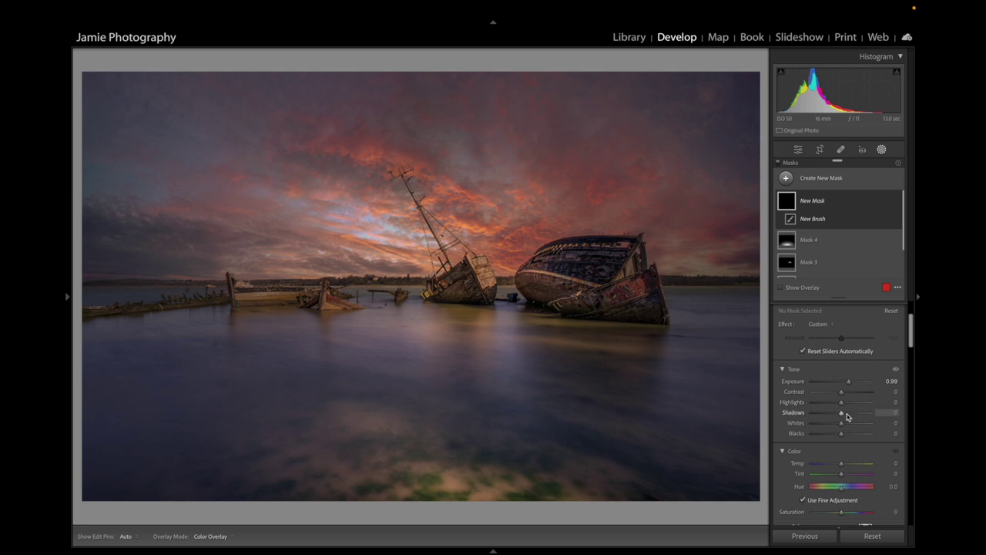
{"action": "left_click", "coordinate": [847, 414]}
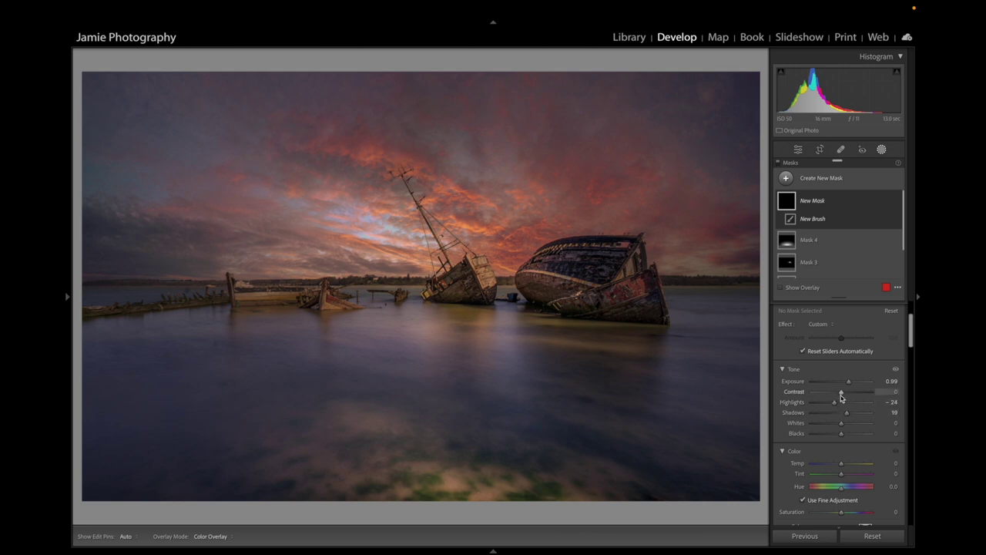
{"action": "scroll", "coordinate": [825, 443], "scroll_direction": "down", "scroll_amount": 5}
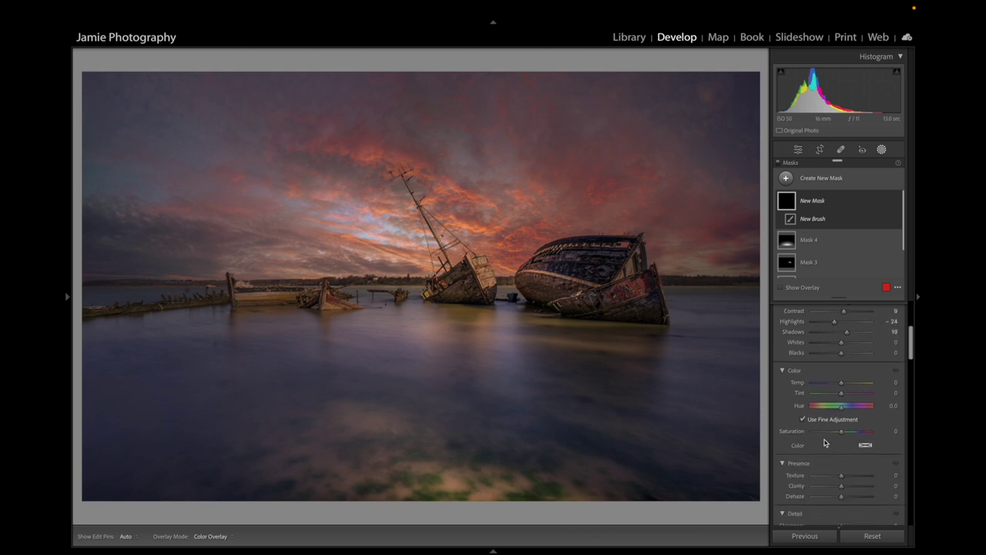
{"action": "scroll", "coordinate": [826, 443], "scroll_direction": "up", "scroll_amount": 2}
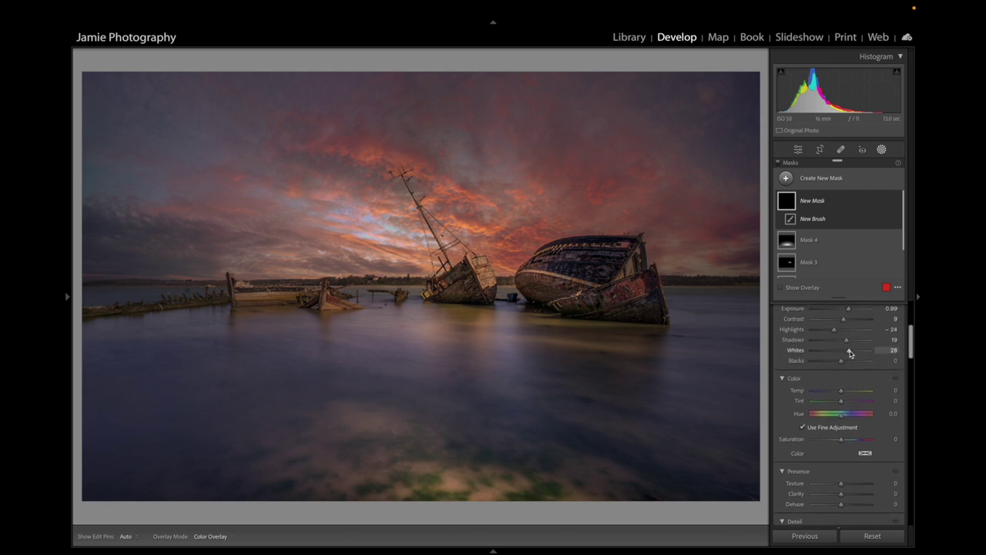
{"action": "scroll", "coordinate": [843, 398], "scroll_direction": "down", "scroll_amount": 3}
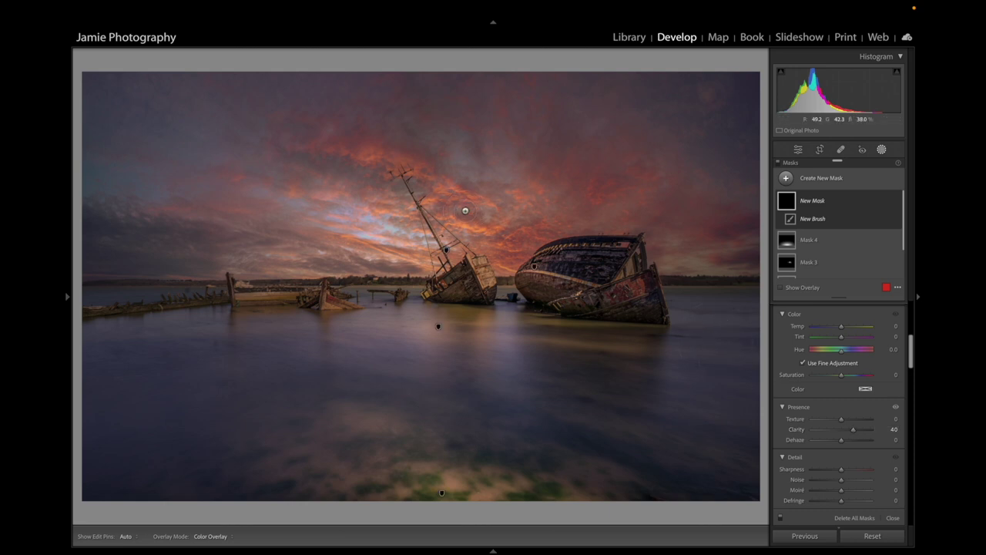
- Brush over the bright clouds around the leaning mast with the edit pins hidden while painting, and undo the last stroke
{"action": "key", "text": "h"}
{"action": "left_click_drag", "start_coordinate": [447, 192], "coordinate": [485, 203]}
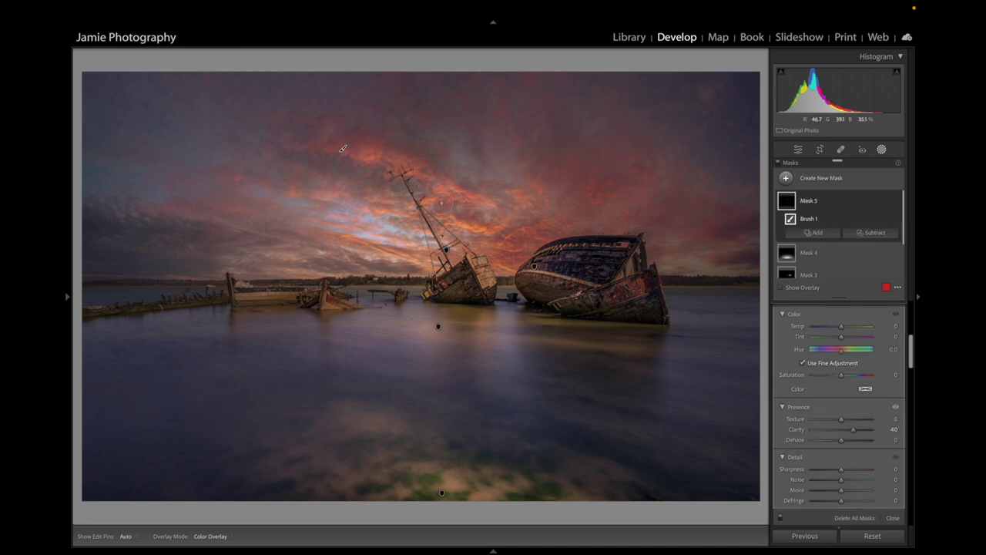
{"action": "key", "text": "h"}
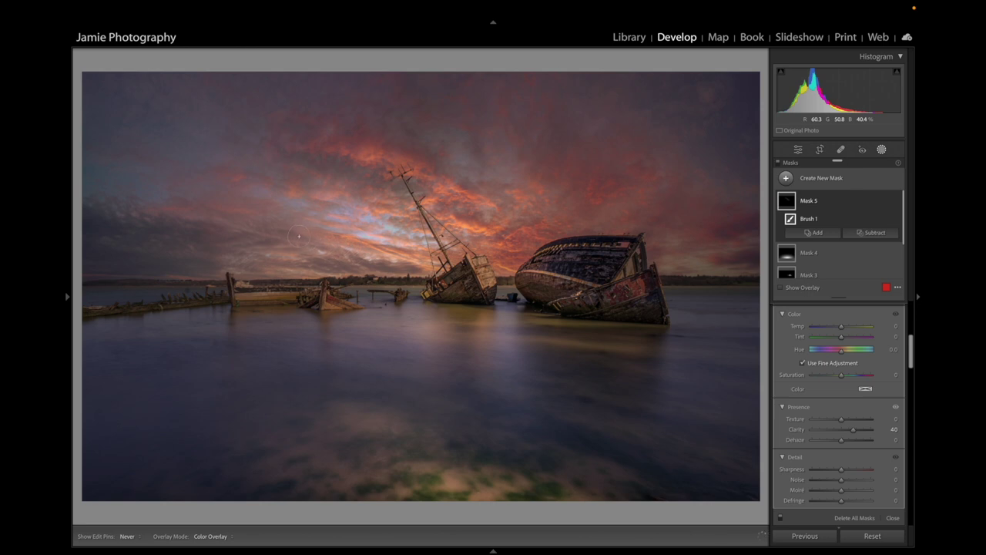
{"action": "key", "text": "h"}
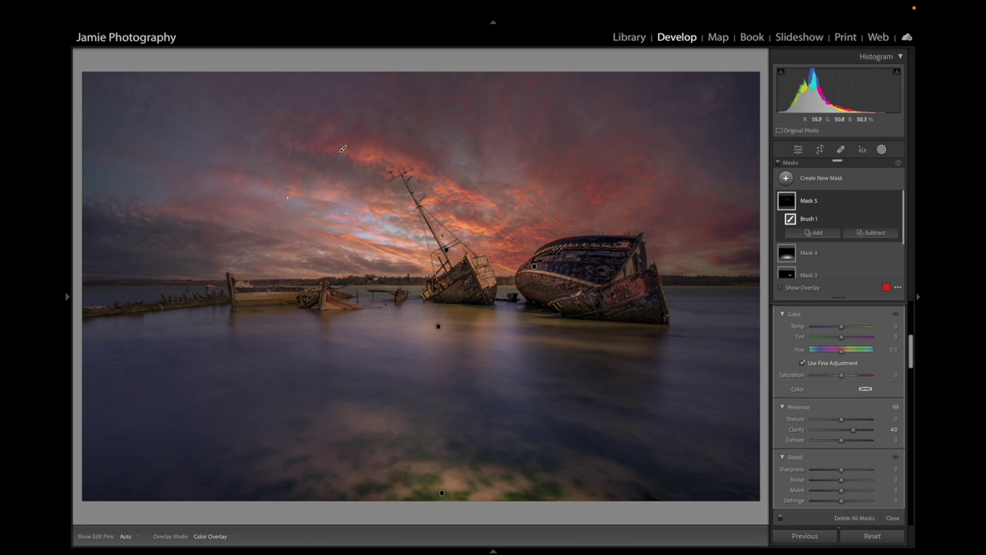
{"action": "key", "text": "ctrl+z"}
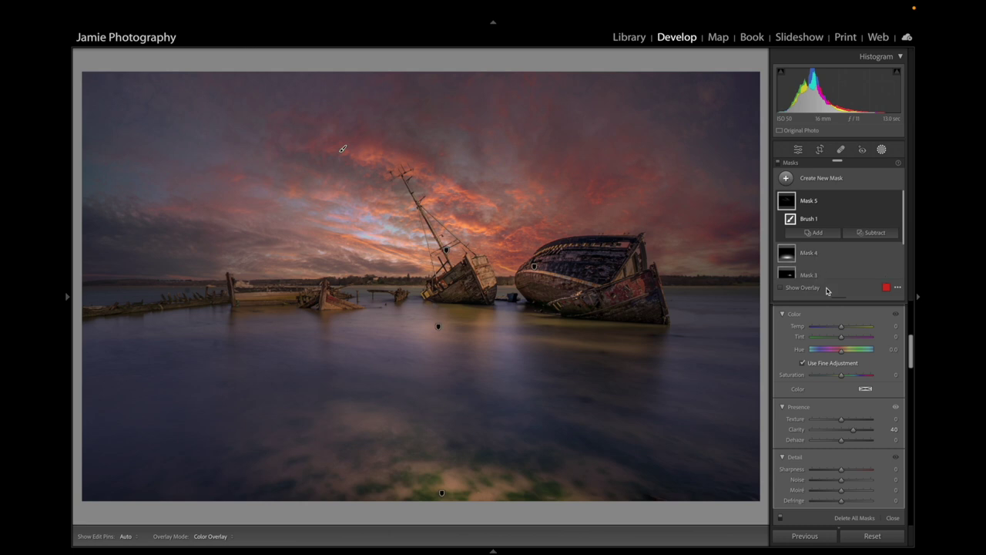
{"action": "scroll", "coordinate": [825, 344], "scroll_direction": "up", "scroll_amount": 4}
{"action": "scroll", "coordinate": [826, 345], "scroll_direction": "up", "scroll_amount": 3}
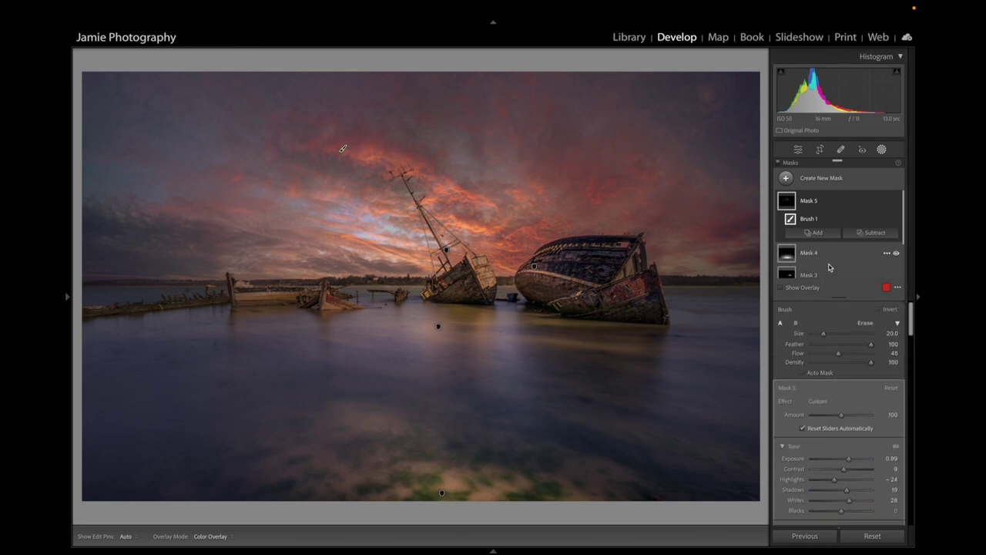
- Turn on Auto Mask for the cloud brush, reduce it to Size 10, and set the mask's Exposure to 0.72 and Clarity to 72
{"action": "scroll", "coordinate": [831, 266], "scroll_direction": "down", "scroll_amount": 1}
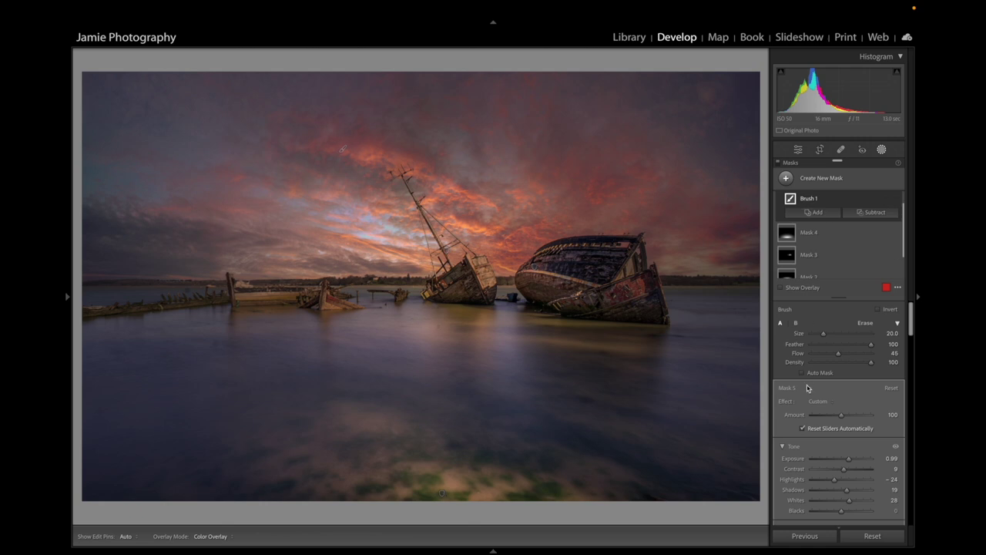
{"action": "scroll", "coordinate": [809, 389], "scroll_direction": "down", "scroll_amount": 3}
{"action": "scroll", "coordinate": [811, 391], "scroll_direction": "up", "scroll_amount": 3}
{"action": "scroll", "coordinate": [812, 385], "scroll_direction": "down", "scroll_amount": 1}
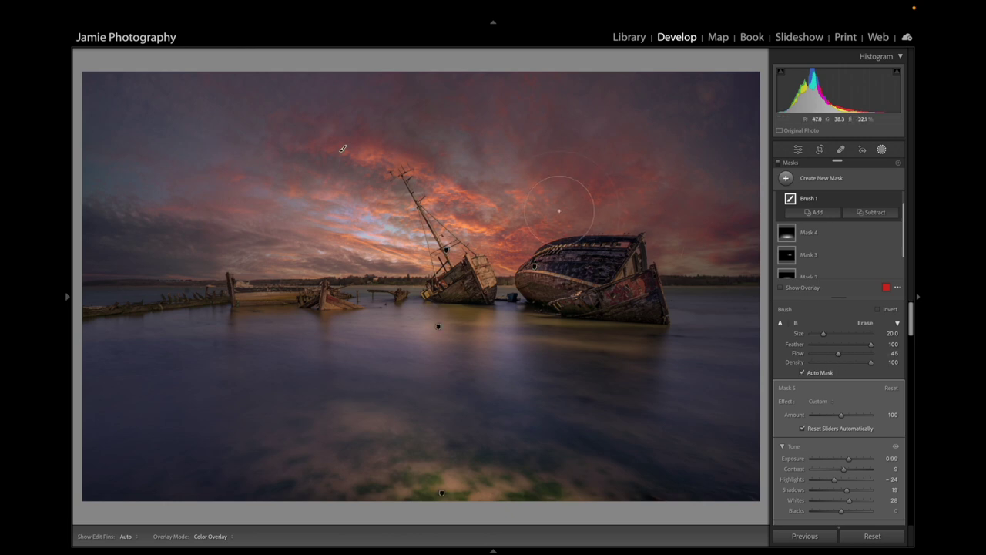
{"action": "scroll", "coordinate": [560, 208], "scroll_direction": "down", "scroll_amount": 3}
{"action": "key", "text": "h"}
{"action": "key", "text": "h"}
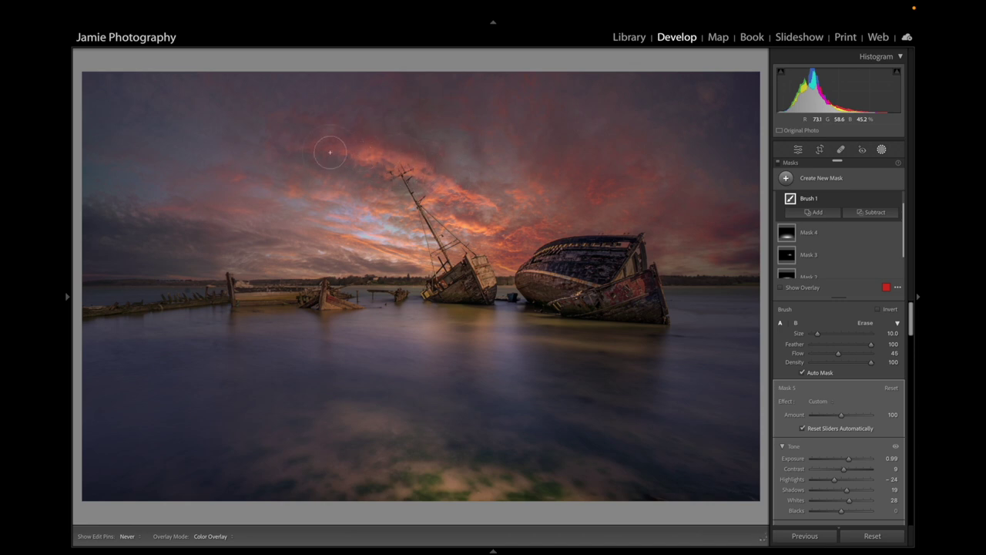
{"action": "key", "text": "h"}
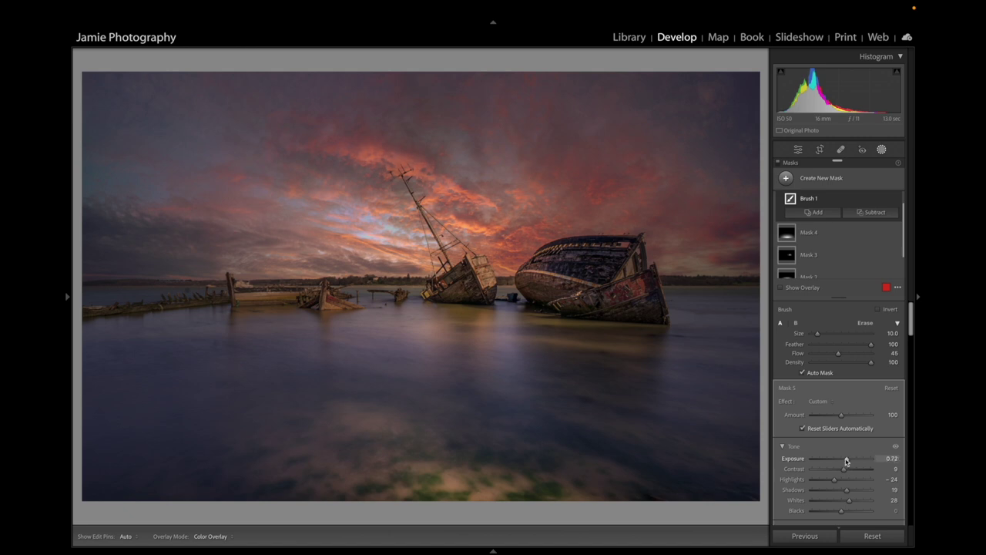
{"action": "scroll", "coordinate": [846, 460], "scroll_direction": "down", "scroll_amount": 5}
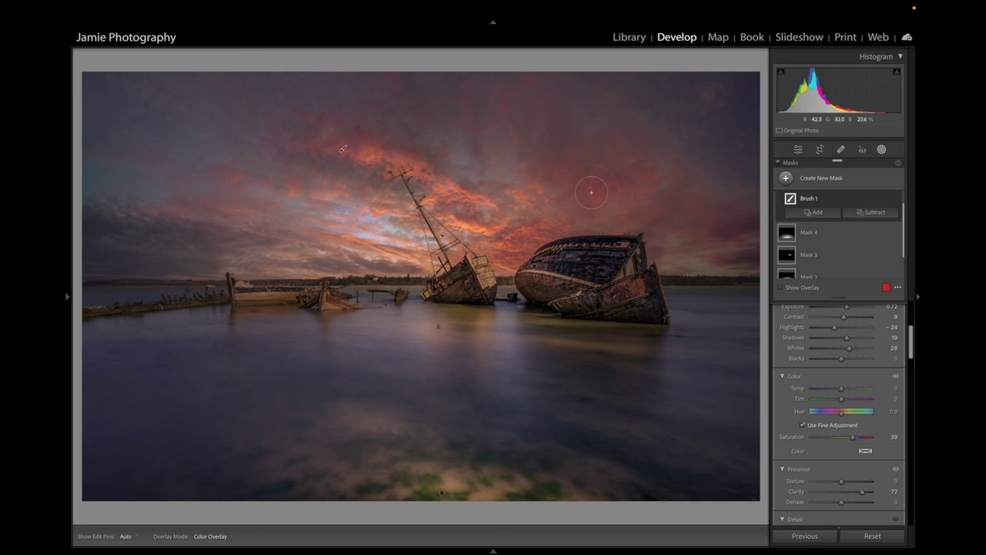
- Brush over more of the clouds and the water below the wrecks, hiding the edit pins while painting and showing them again
{"action": "key", "text": "h"}
{"action": "key", "text": "h"}
{"action": "key", "text": "h"}
{"action": "key", "text": "h"}
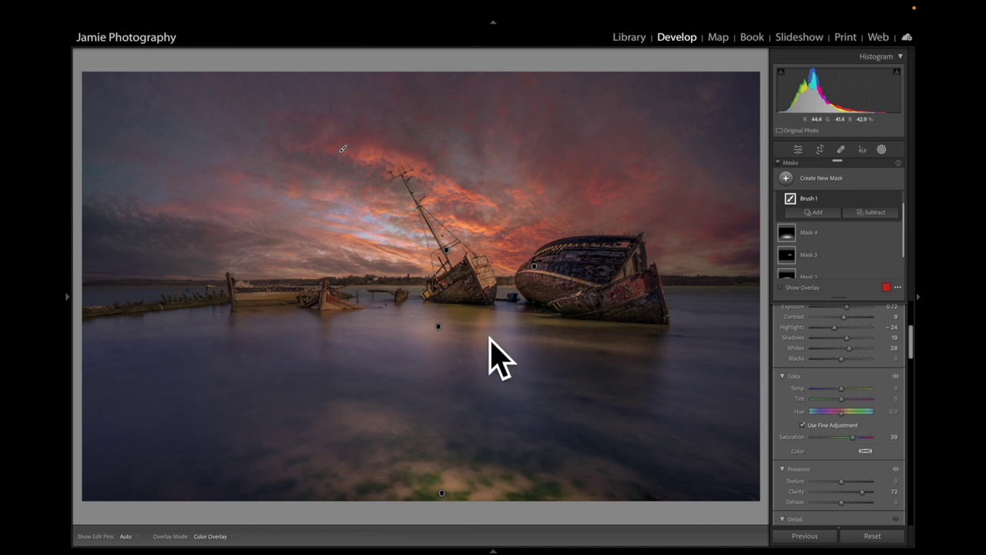
{"action": "key", "text": "h"}
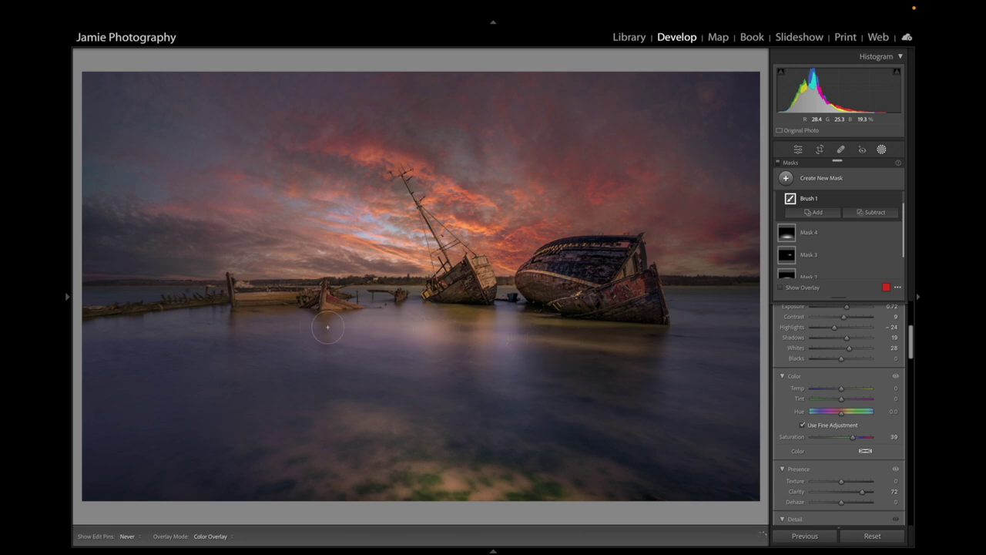
{"action": "key", "text": "h"}
{"action": "key", "text": "h"}
{"action": "key", "text": "h"}
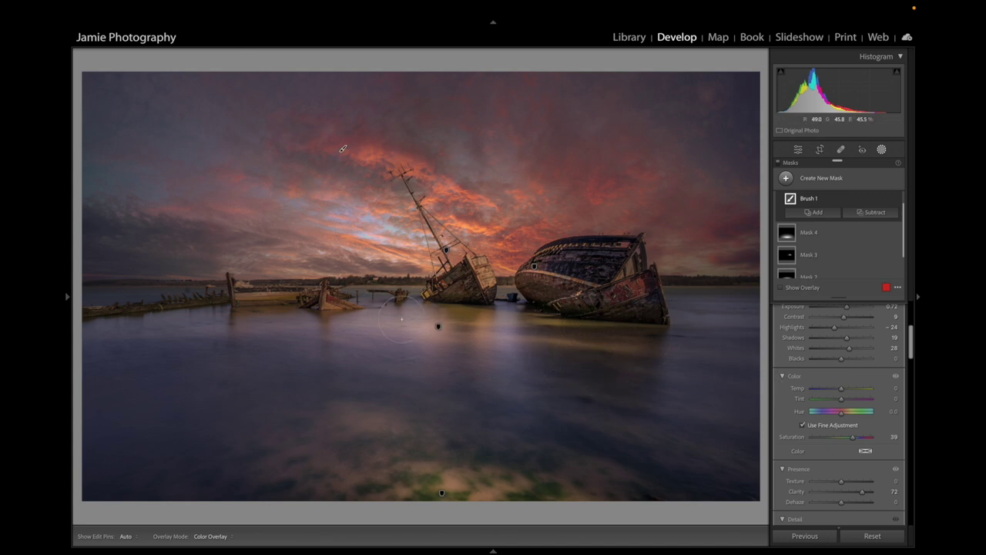
- Create a new brush mask with Size 8, Exposure 0.61, Contrast 14 and Clarity 19
{"action": "left_click", "coordinate": [820, 178]}
{"action": "left_click", "coordinate": [813, 272]}
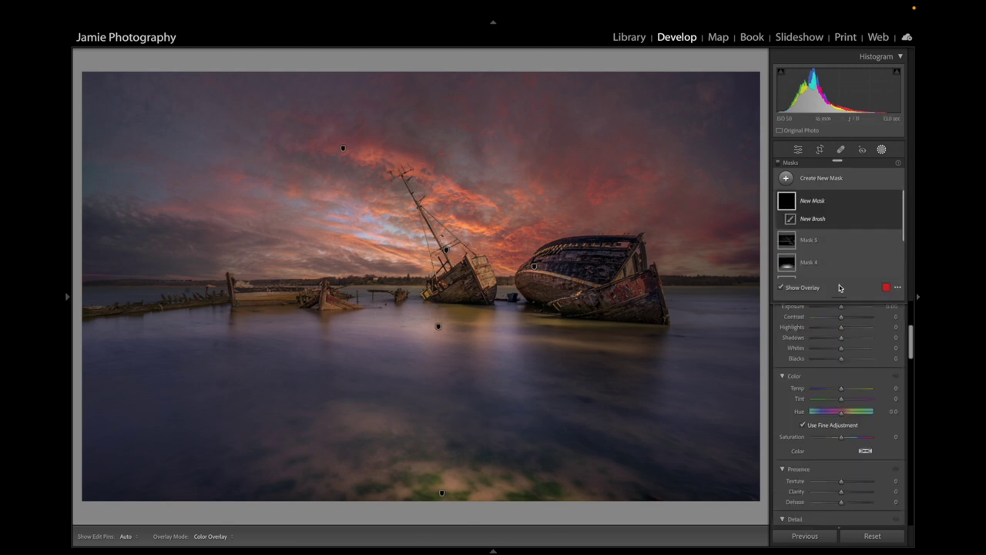
{"action": "scroll", "coordinate": [840, 324], "scroll_direction": "up", "scroll_amount": 4}
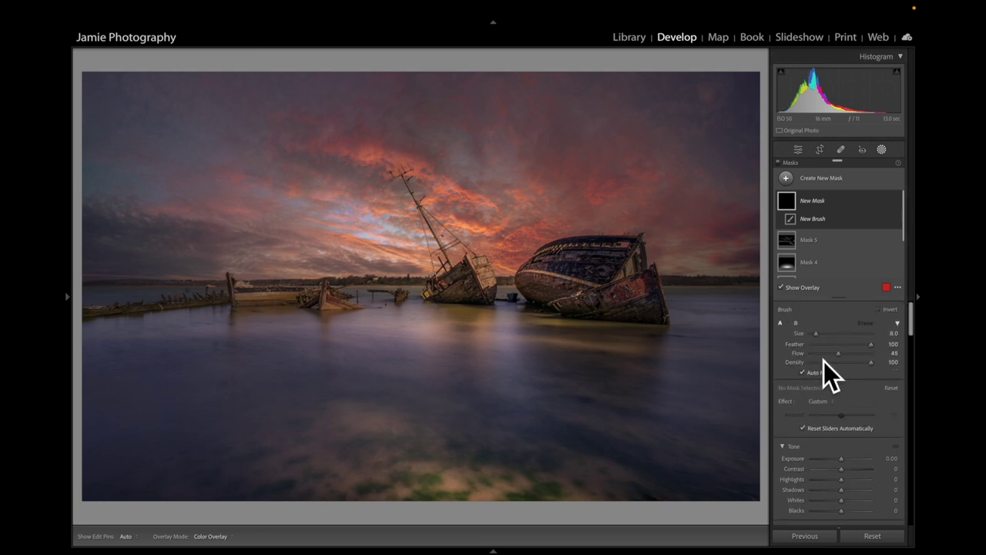
{"action": "scroll", "coordinate": [840, 424], "scroll_direction": "down", "scroll_amount": 2}
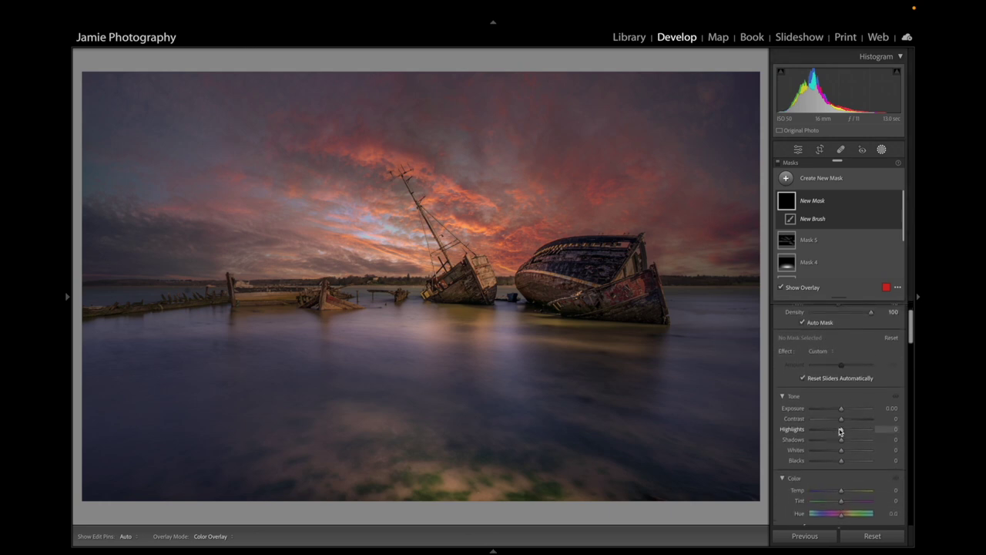
{"action": "left_click_drag", "start_coordinate": [845, 408], "coordinate": [844, 409]}
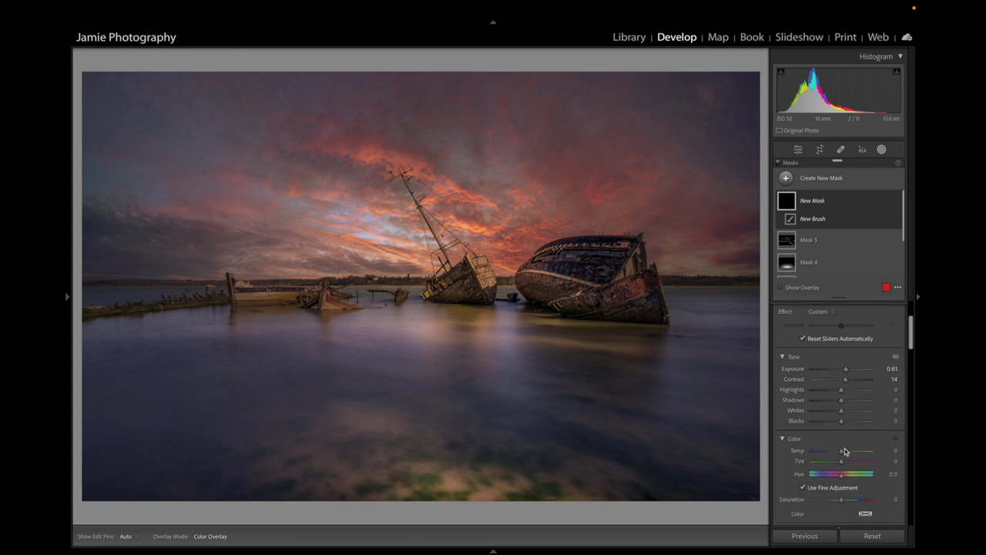
{"action": "scroll", "coordinate": [843, 447], "scroll_direction": "down", "scroll_amount": 5}
{"action": "left_click_drag", "start_coordinate": [847, 461], "coordinate": [847, 460]}
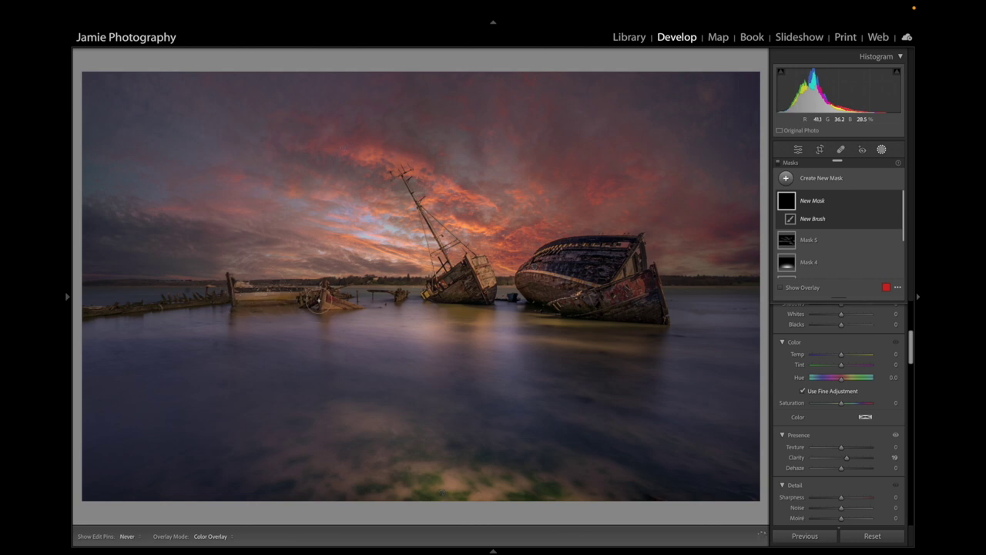
- Brush over the wooden hulls of the wrecks to brighten them, with the edit pins hidden while painting
{"action": "mouse_move", "coordinate": [229, 283]}
{"action": "left_mouse_down"}
{"action": "mouse_move", "coordinate": [241, 297]}
{"action": "mouse_move", "coordinate": [308, 300]}
{"action": "mouse_move", "coordinate": [271, 294]}
{"action": "left_mouse_up"}
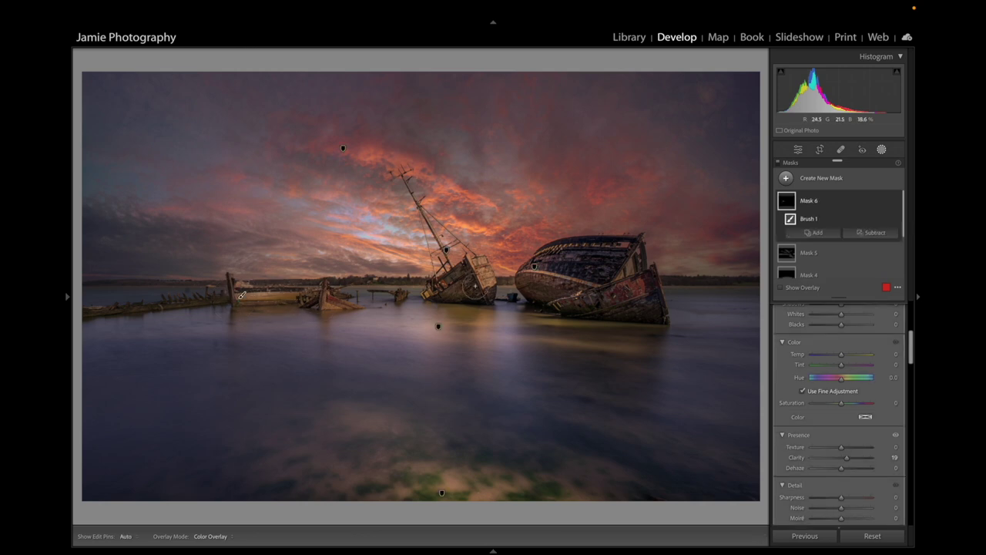
{"action": "key", "text": "h"}
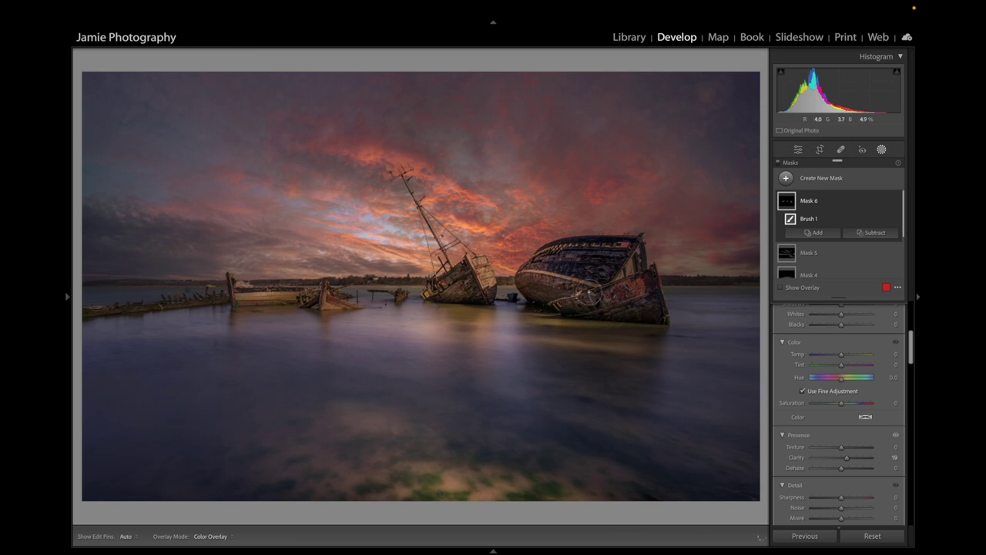
{"action": "key", "text": "h"}
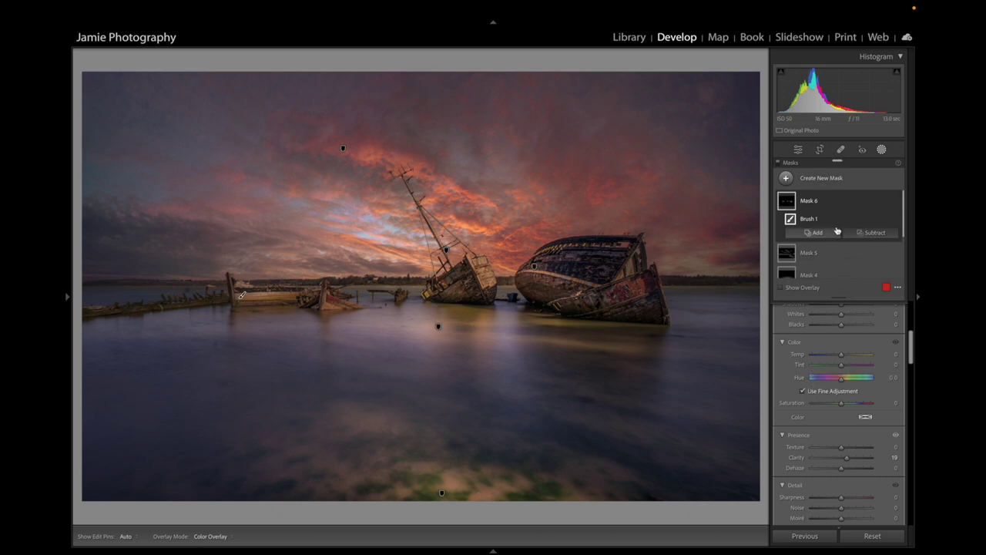
- Crop the photo in from opposite corners to frame the wrecks more tightly, and apply the crop
{"action": "left_click", "coordinate": [819, 150]}
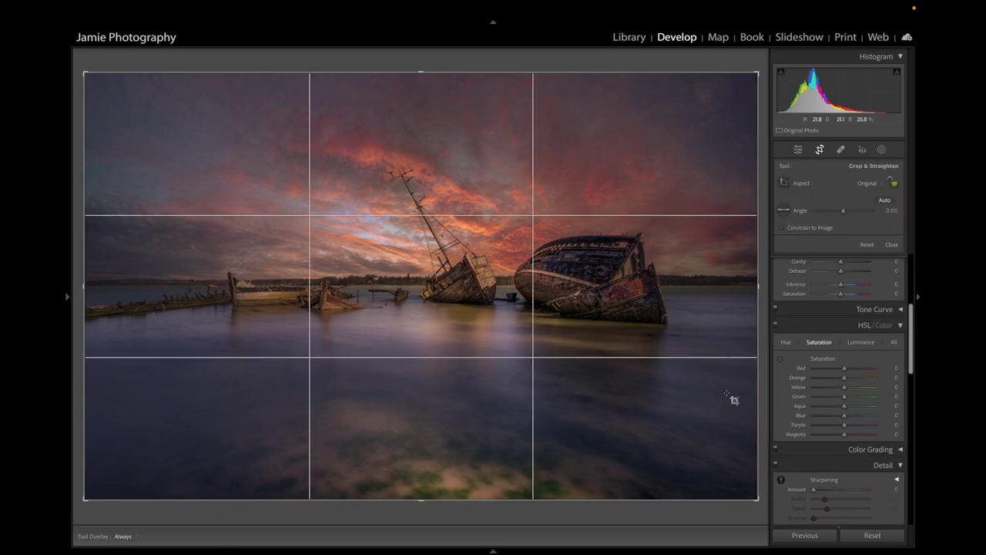
{"action": "left_click_drag", "start_coordinate": [736, 486], "coordinate": [739, 487]}
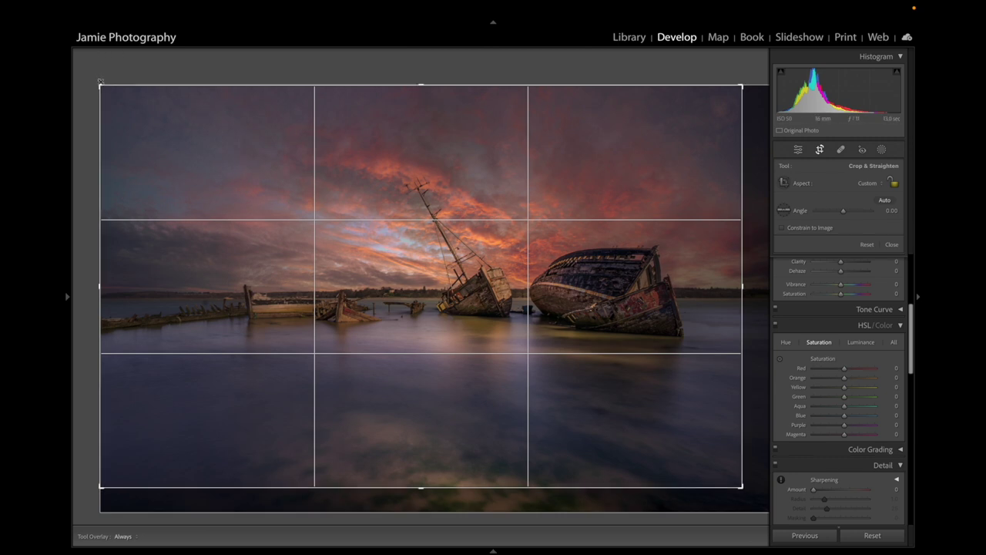
{"action": "left_click_drag", "start_coordinate": [100, 86], "coordinate": [123, 98]}
{"action": "key", "text": "Return"}
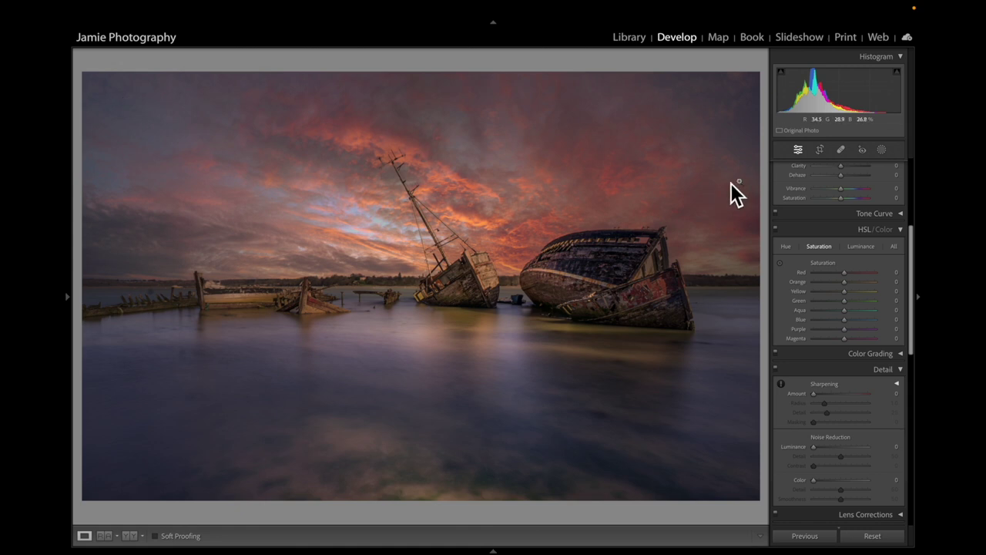
- Tighten the crop a little further, set its aspect ratio to 16 x 10, shift the photo slightly down within the frame, and apply it
{"action": "left_click", "coordinate": [820, 149]}
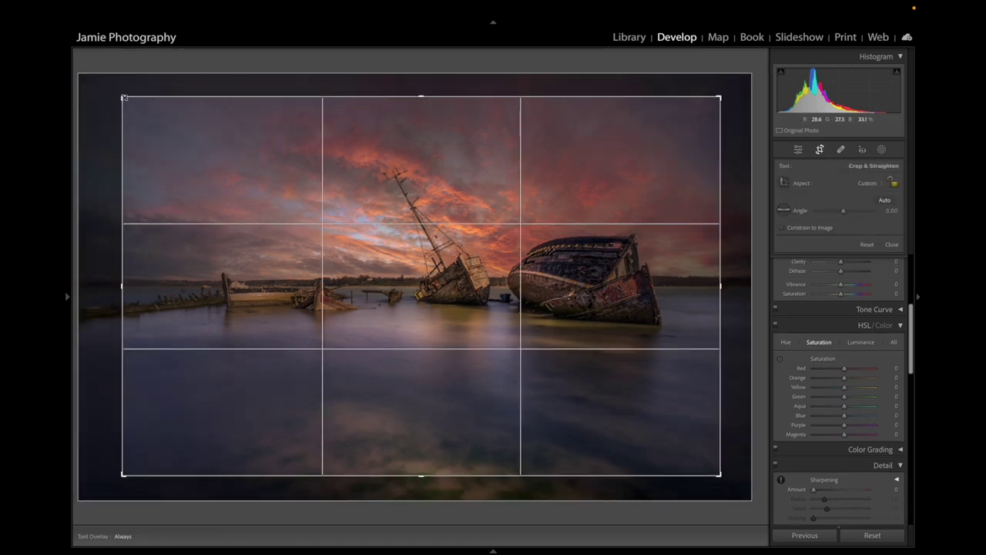
{"action": "left_click_drag", "start_coordinate": [123, 98], "coordinate": [133, 103]}
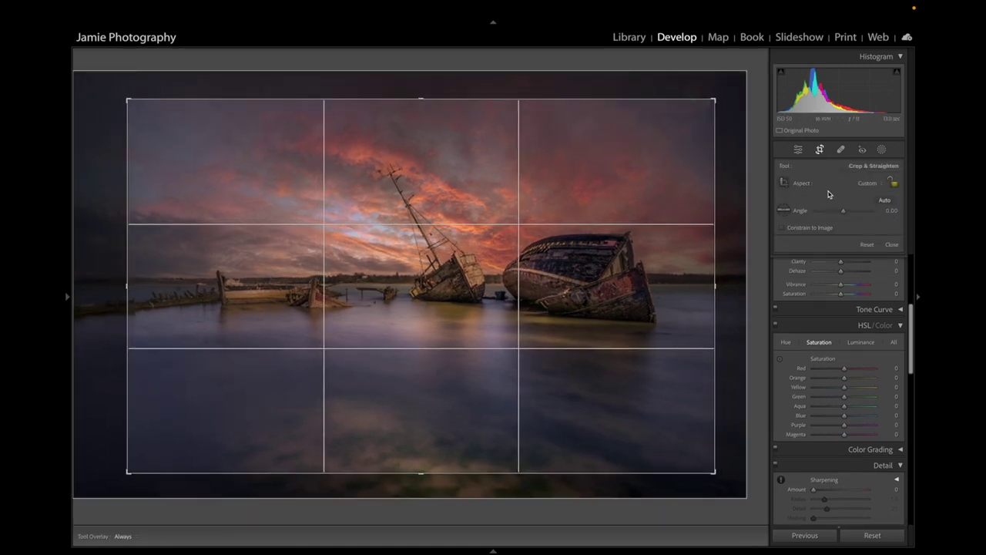
{"action": "left_click", "coordinate": [868, 185]}
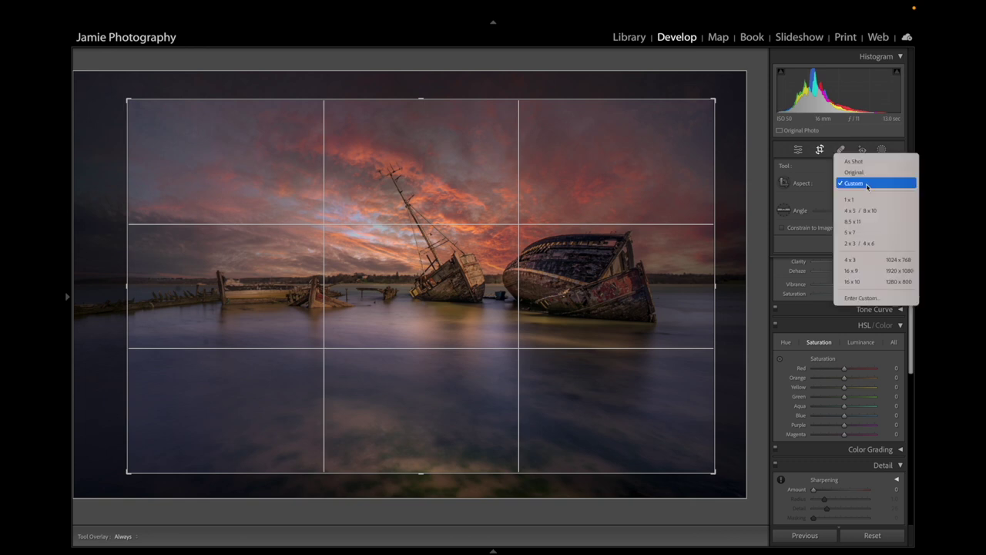
{"action": "left_click", "coordinate": [851, 283]}
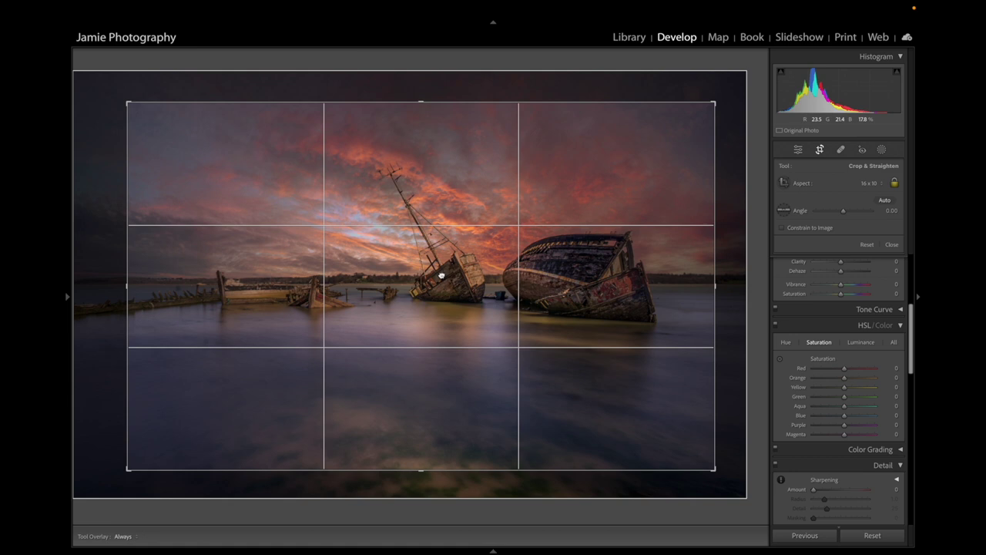
{"action": "left_click_drag", "start_coordinate": [441, 275], "coordinate": [442, 279]}
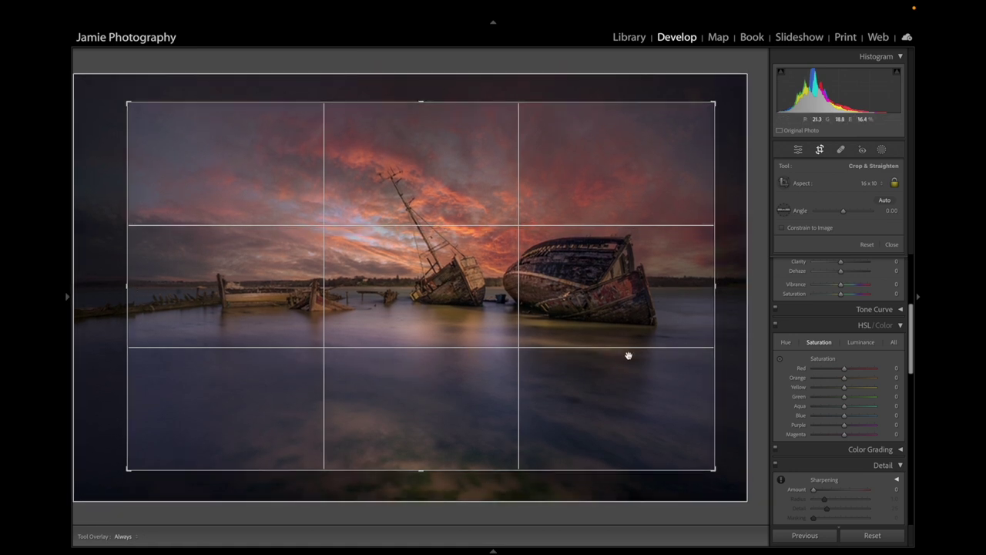
{"action": "key", "text": "Return"}
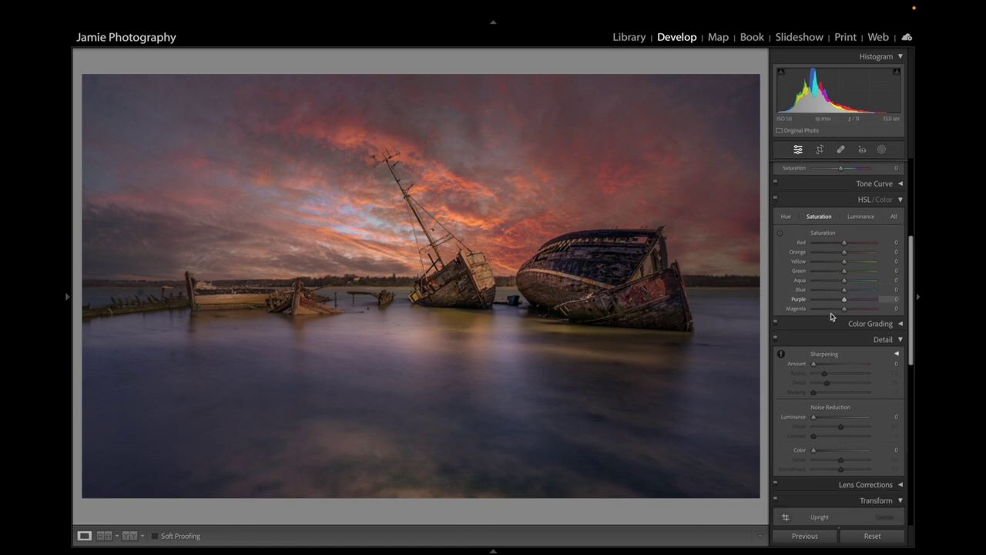
- Add a darkening post-crop vignette with Feather 100, trying Amount -30 and easing it slightly
{"action": "scroll", "coordinate": [830, 316], "scroll_direction": "down", "scroll_amount": 10}
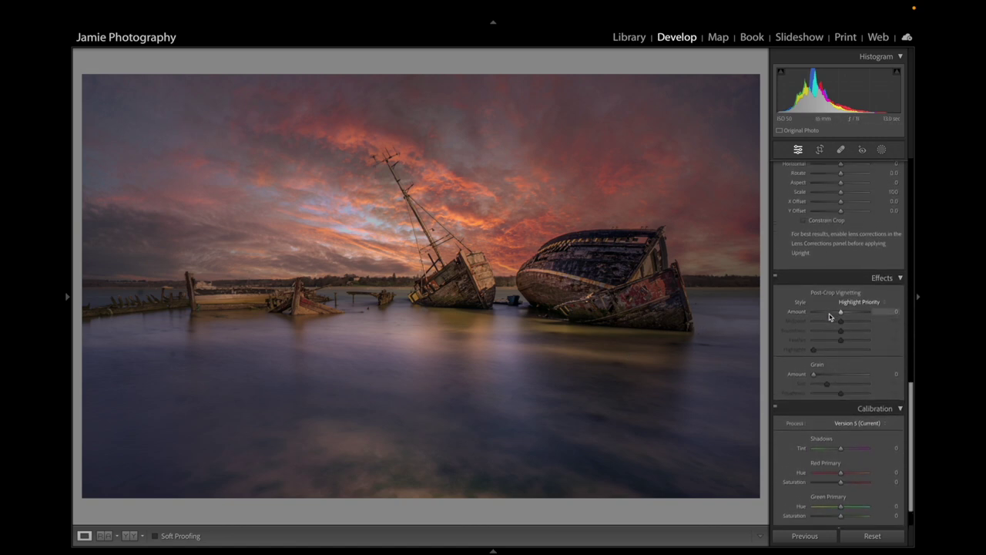
{"action": "scroll", "coordinate": [829, 316], "scroll_direction": "down", "scroll_amount": 2}
{"action": "scroll", "coordinate": [830, 316], "scroll_direction": "up", "scroll_amount": 3}
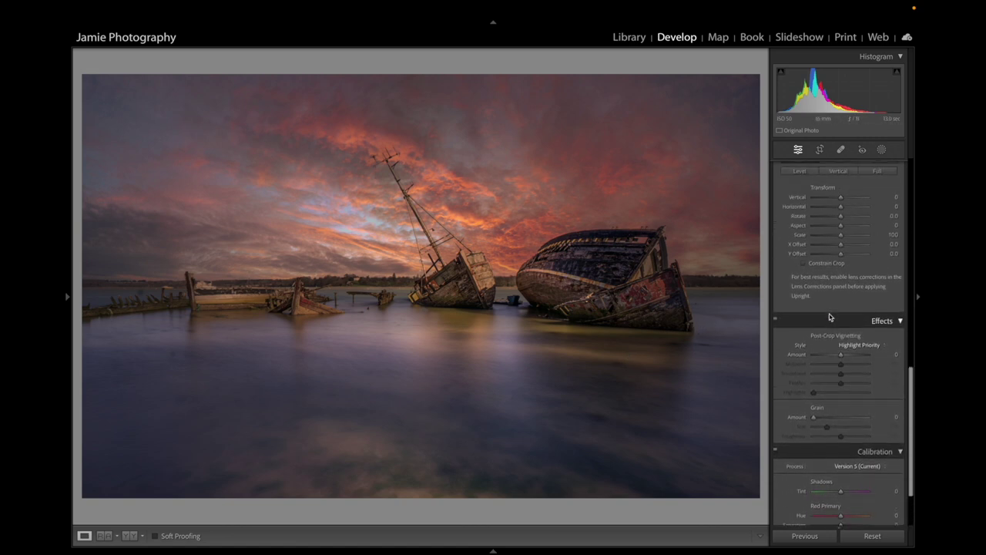
{"action": "scroll", "coordinate": [829, 316], "scroll_direction": "up", "scroll_amount": 1}
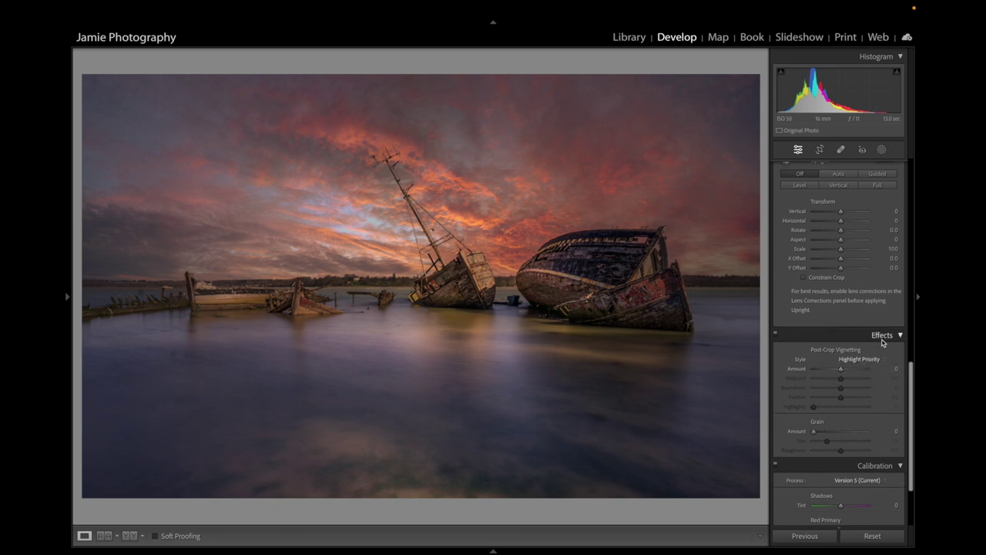
{"action": "left_click_drag", "start_coordinate": [838, 373], "coordinate": [832, 372]}
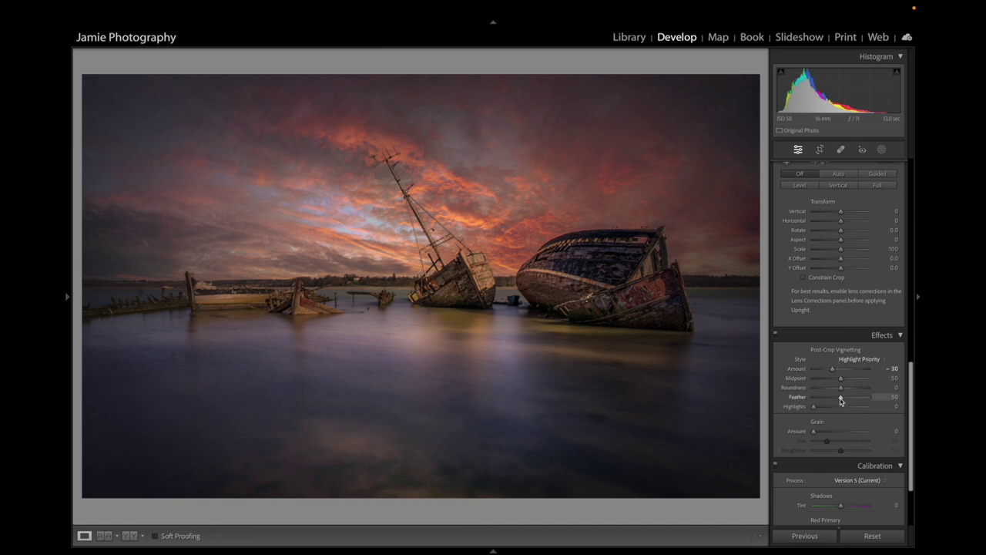
{"action": "left_click_drag", "start_coordinate": [839, 397], "coordinate": [868, 396]}
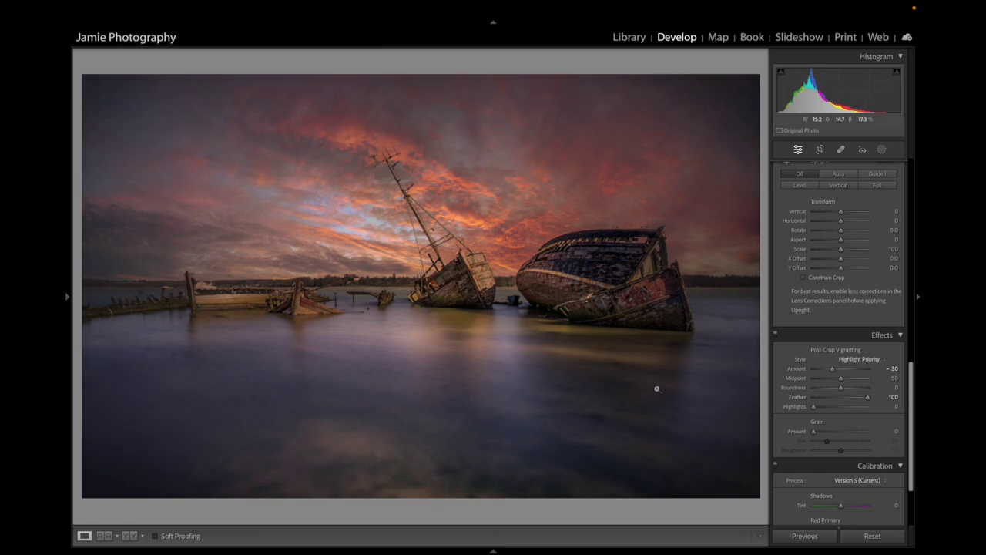
{"action": "left_click_drag", "start_coordinate": [833, 372], "coordinate": [836, 373]}
- Set the photo's global Exposure to -0.85, Contrast to +10, Texture to +2, Clarity to +10 and Vibrance to +20
{"action": "scroll", "coordinate": [811, 326], "scroll_direction": "up", "scroll_amount": 10}
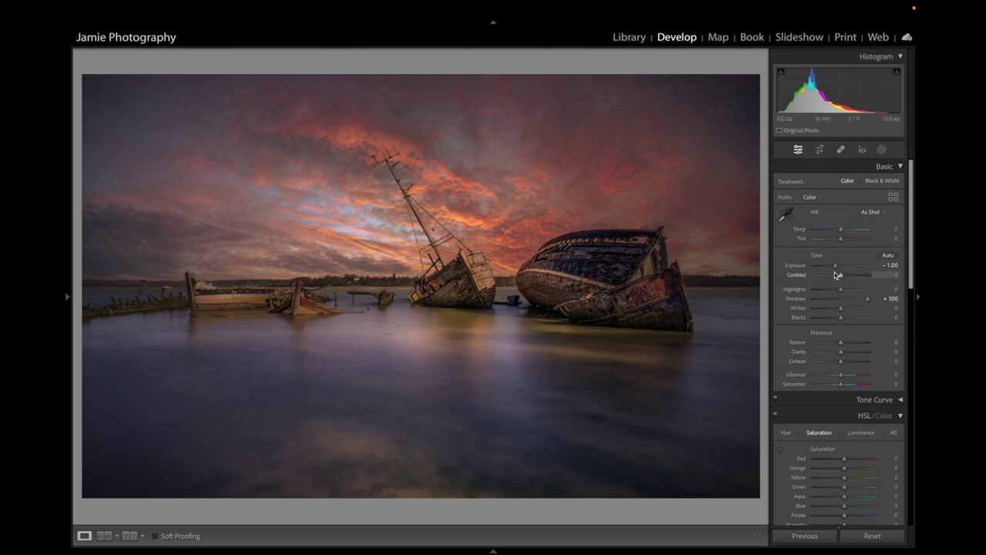
{"action": "left_click_drag", "start_coordinate": [835, 265], "coordinate": [837, 270]}
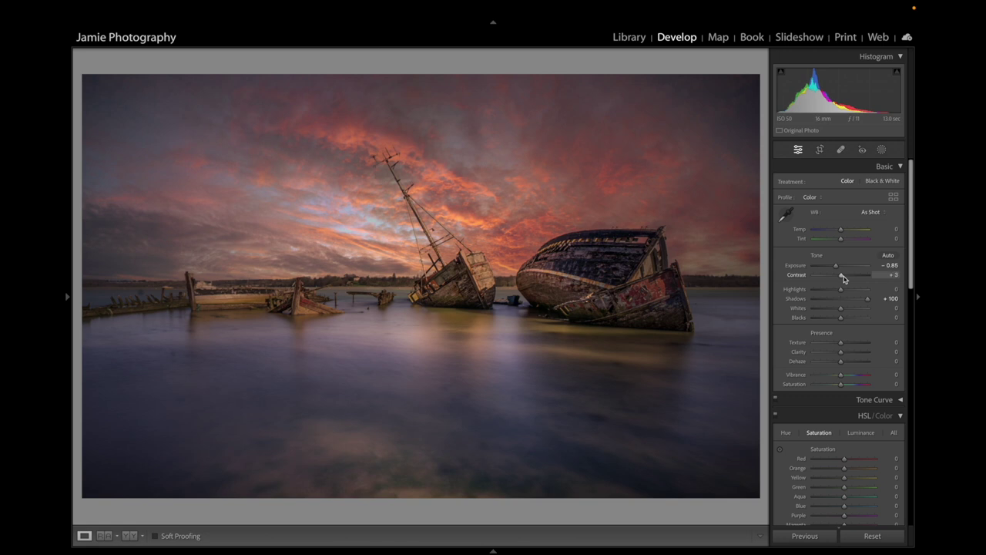
{"action": "left_click_drag", "start_coordinate": [844, 279], "coordinate": [846, 280]}
{"action": "left_click_drag", "start_coordinate": [846, 279], "coordinate": [847, 279]}
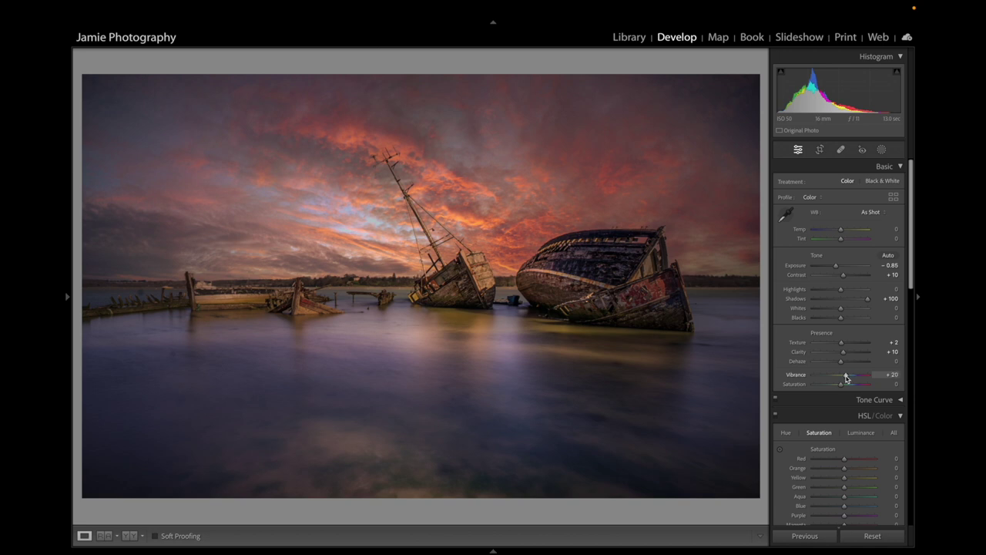
{"action": "scroll", "coordinate": [844, 361], "scroll_direction": "down", "scroll_amount": 10}
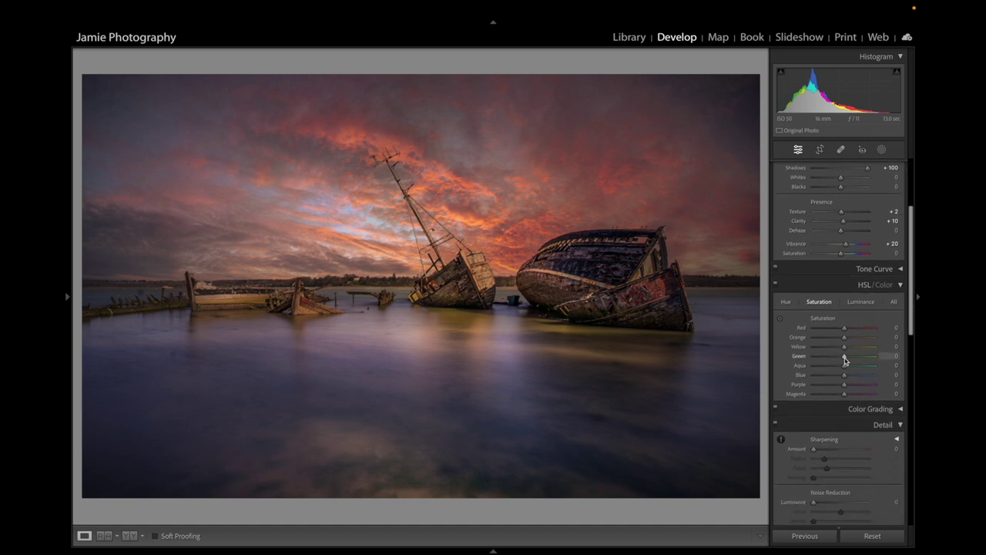
{"action": "scroll", "coordinate": [847, 356], "scroll_direction": "up", "scroll_amount": 2}
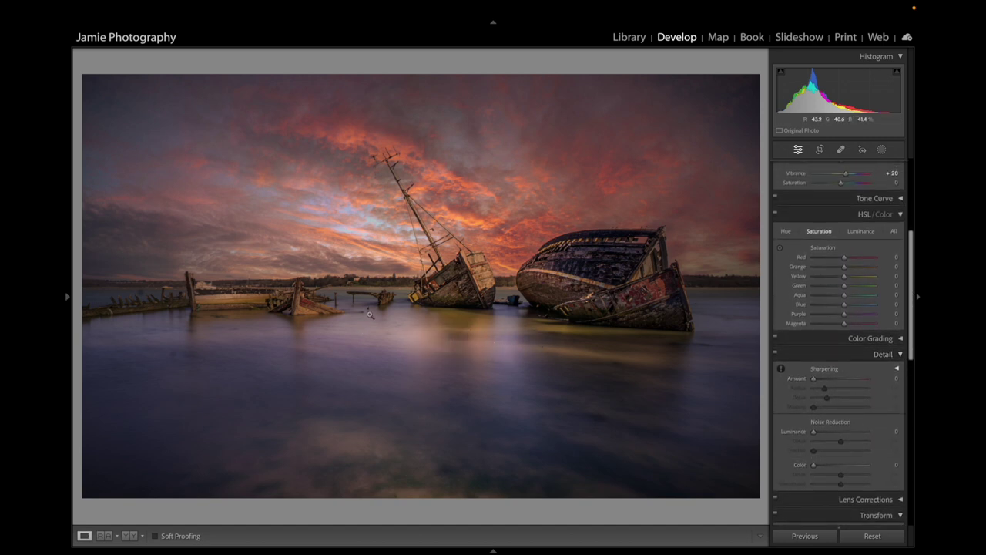
- Lower the photo's Green saturation to -60 and set the Sharpening Amount to 30
{"action": "scroll", "coordinate": [816, 278], "scroll_direction": "up", "scroll_amount": 1}
{"action": "scroll", "coordinate": [848, 285], "scroll_direction": "up", "scroll_amount": 2}
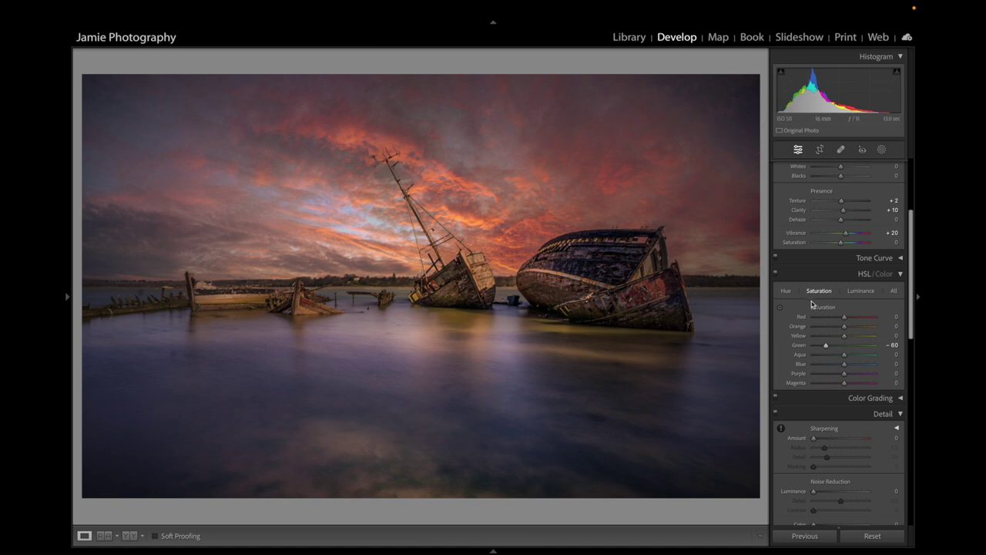
{"action": "scroll", "coordinate": [816, 304], "scroll_direction": "down", "scroll_amount": 3}
{"action": "scroll", "coordinate": [815, 304], "scroll_direction": "down", "scroll_amount": 3}
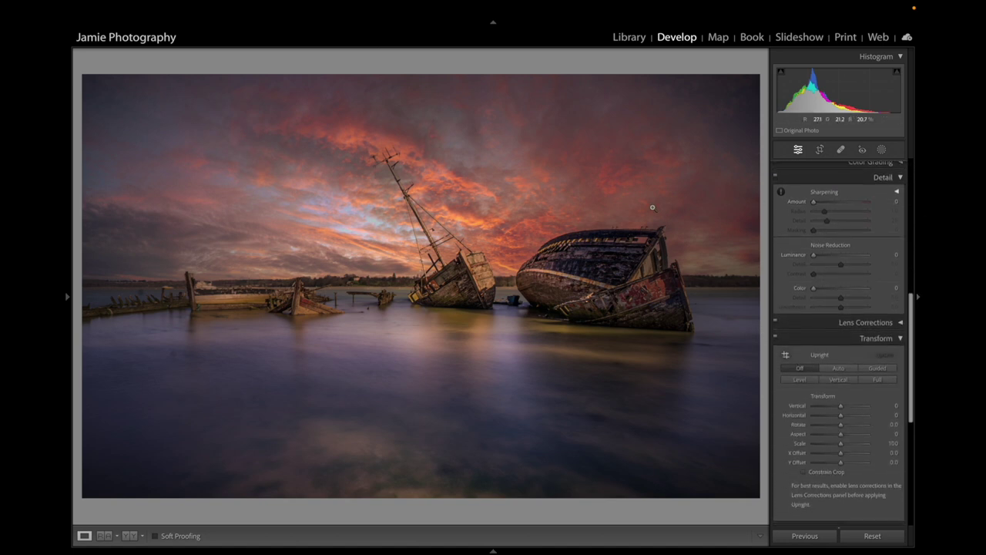
{"action": "left_click", "coordinate": [823, 203]}
- Reposition the photo slightly down and to the left within its 16 x 10 crop frame, and apply the crop
{"action": "left_click", "coordinate": [820, 149]}
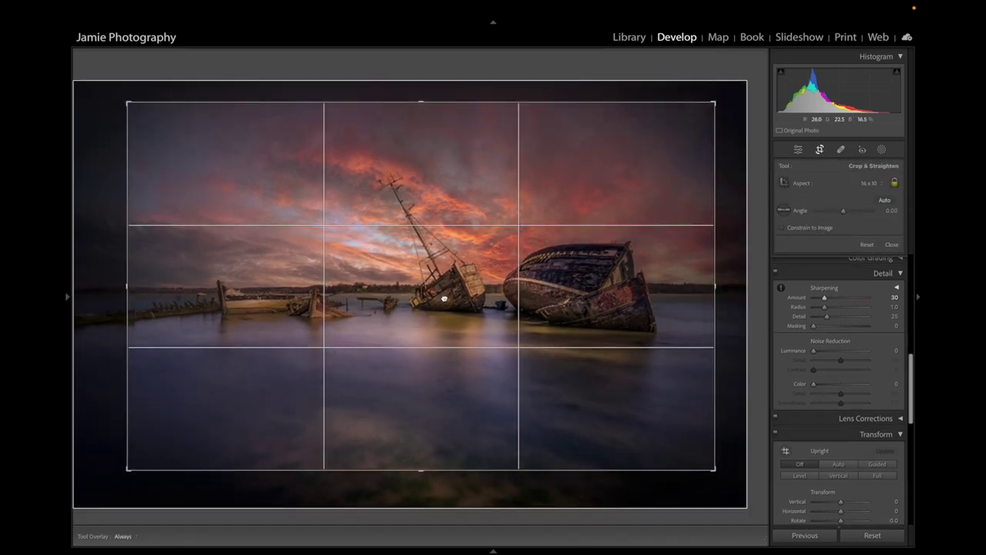
{"action": "key", "text": "Return"}
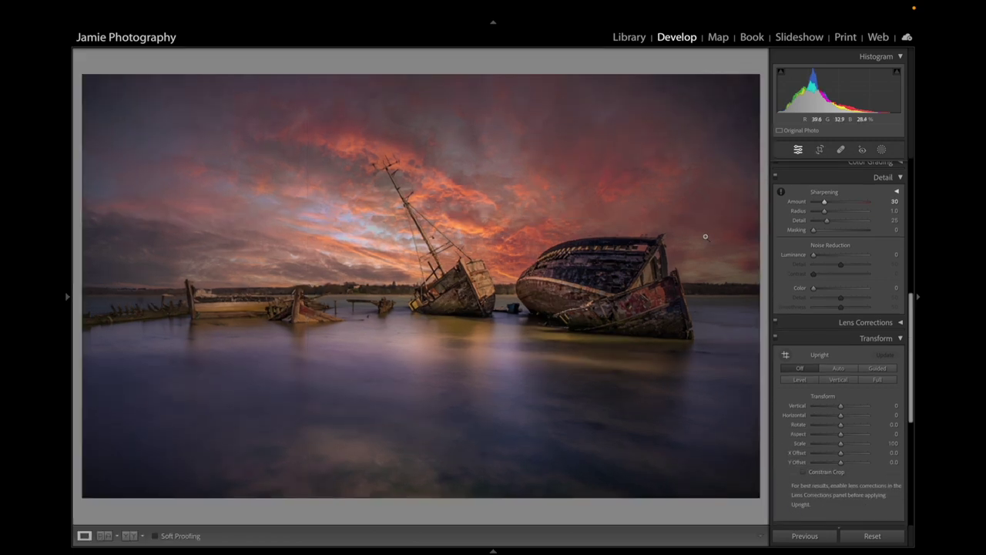
{"action": "left_click", "coordinate": [820, 149]}
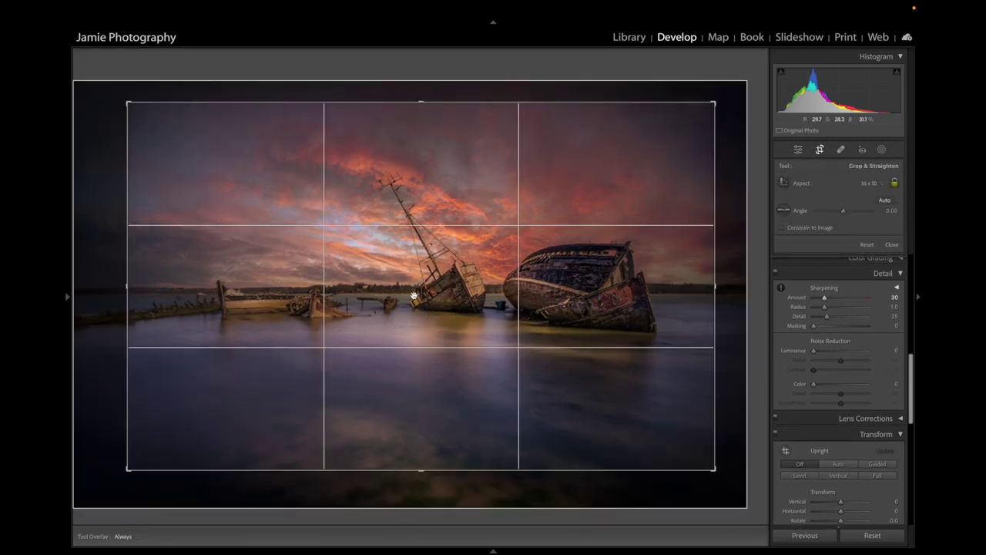
{"action": "left_click_drag", "start_coordinate": [414, 291], "coordinate": [404, 292]}
{"action": "key", "text": "Return"}
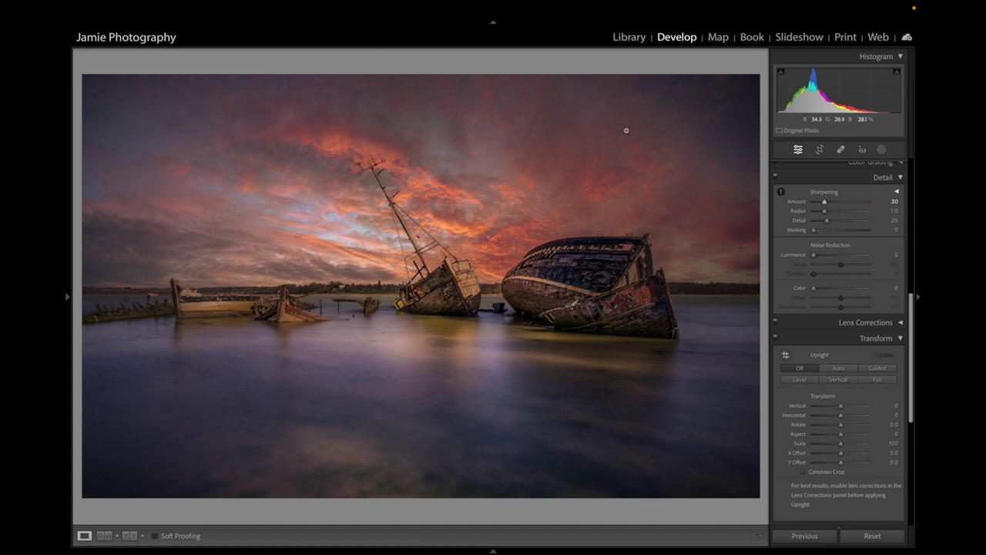
- Add a linear gradient mask over the sky from near its upper edge down to the horizon, and set its Temp to -25
{"action": "left_click", "coordinate": [880, 151]}
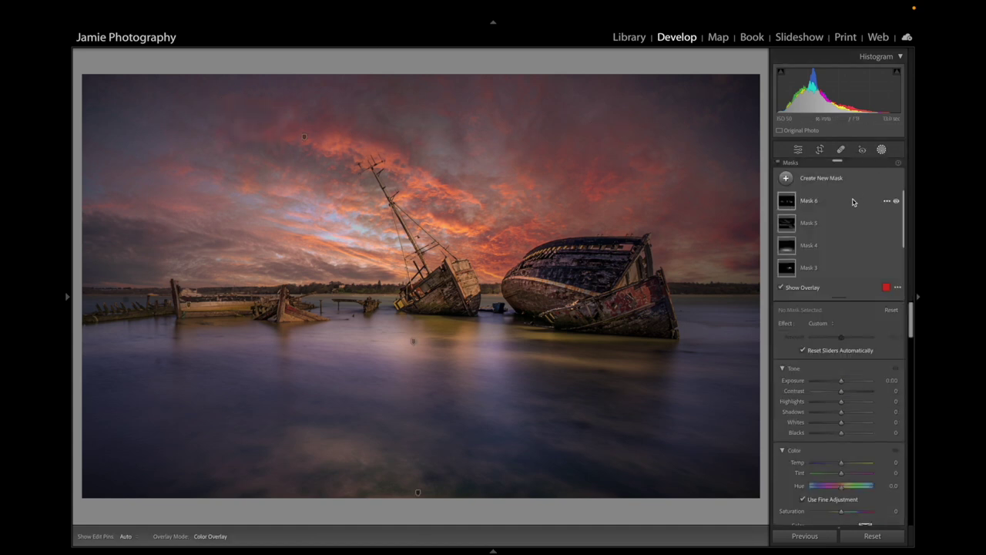
{"action": "left_click", "coordinate": [819, 181]}
{"action": "left_click", "coordinate": [821, 283]}
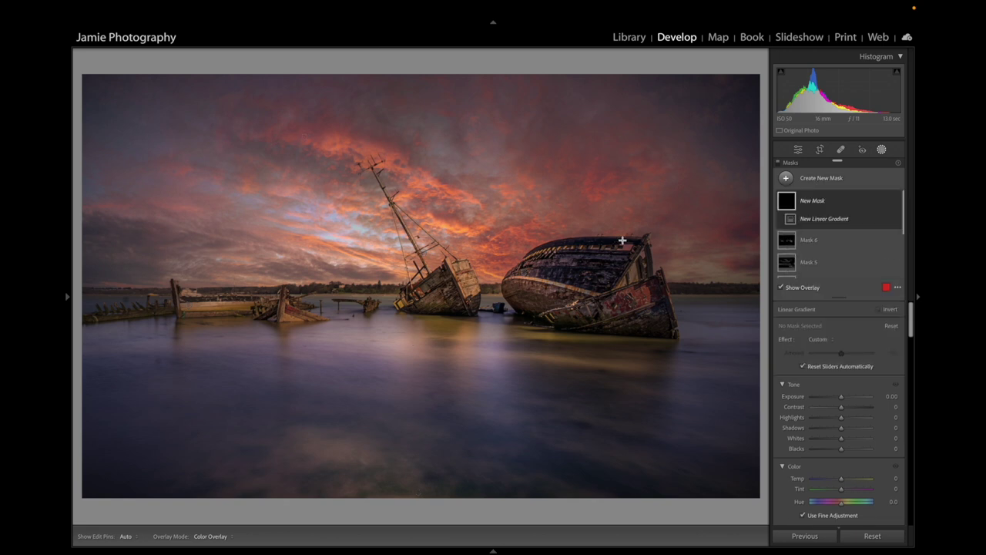
{"action": "left_click_drag", "start_coordinate": [417, 99], "coordinate": [428, 279]}
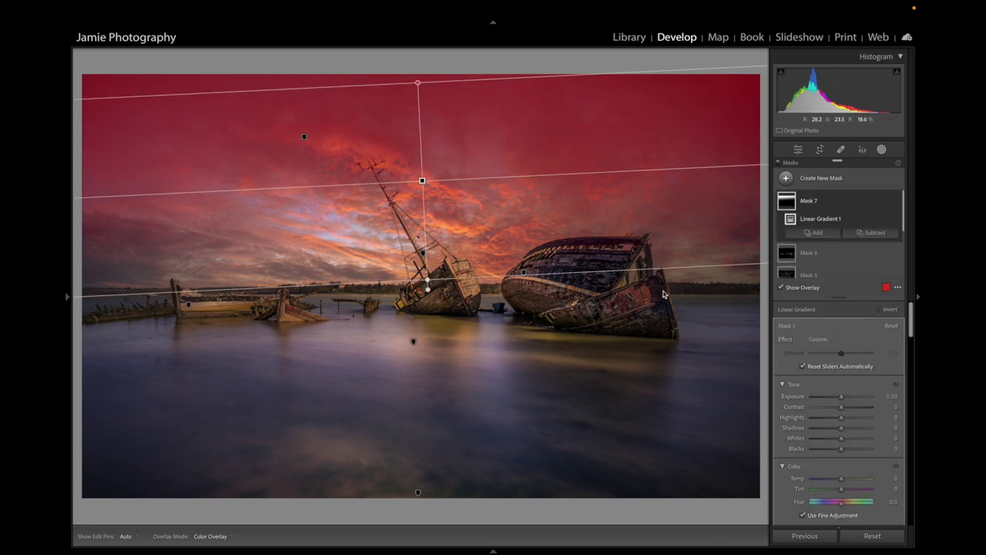
{"action": "left_click", "coordinate": [833, 479]}
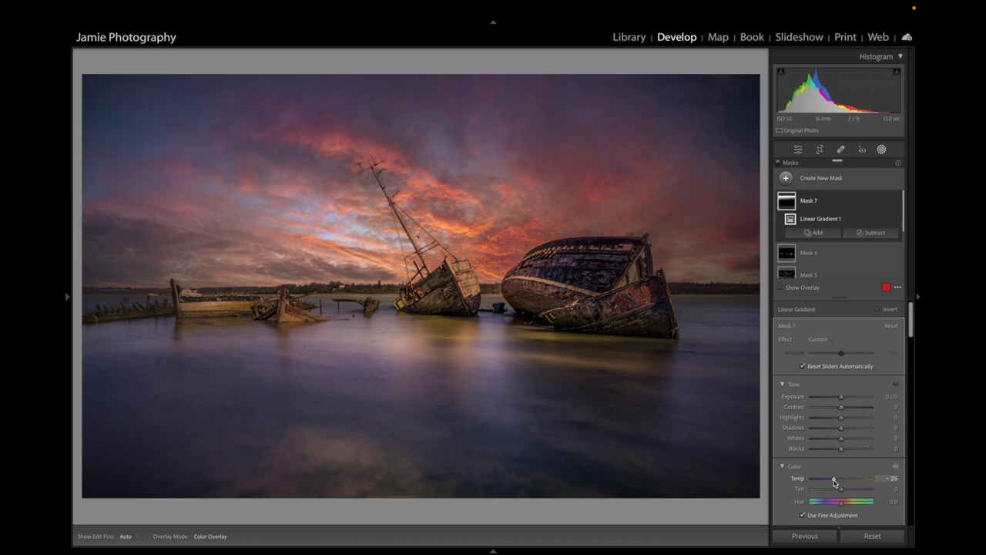
{"action": "left_click_drag", "start_coordinate": [834, 481], "coordinate": [833, 482]}
- Add a linear gradient mask over the water up to the wrecks, try Temp -7 and Tint -21, ease both back and close masking
{"action": "left_click", "coordinate": [821, 181]}
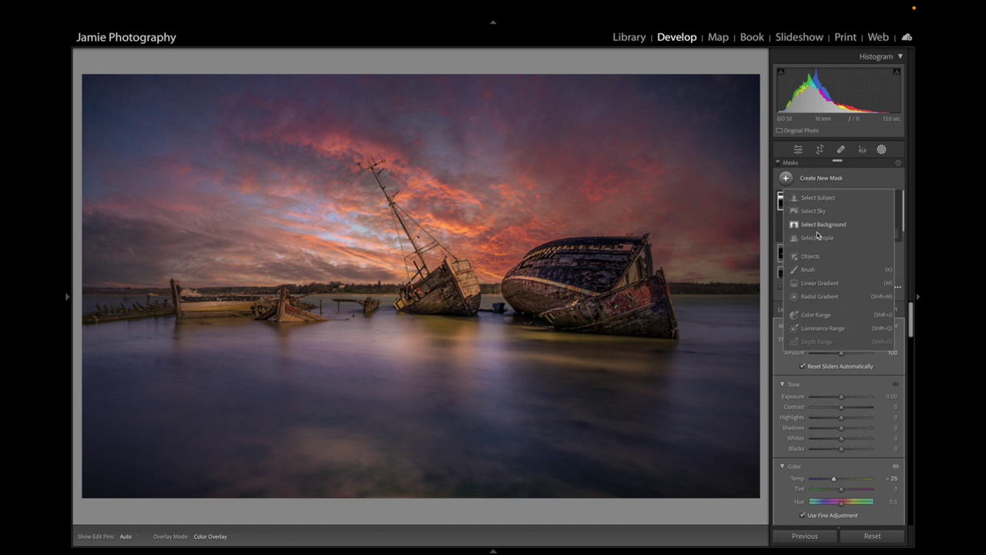
{"action": "left_click", "coordinate": [819, 286]}
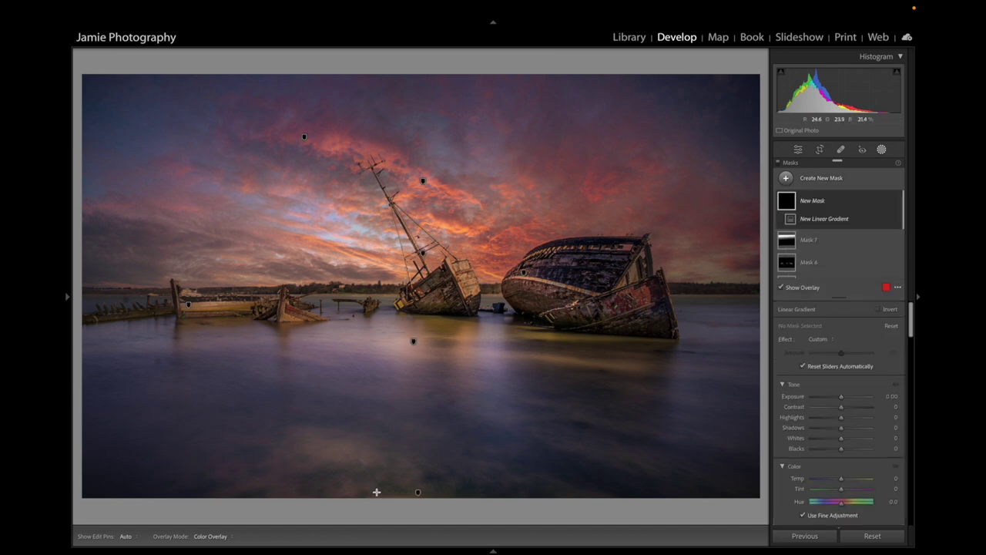
{"action": "left_click_drag", "start_coordinate": [377, 491], "coordinate": [380, 331]}
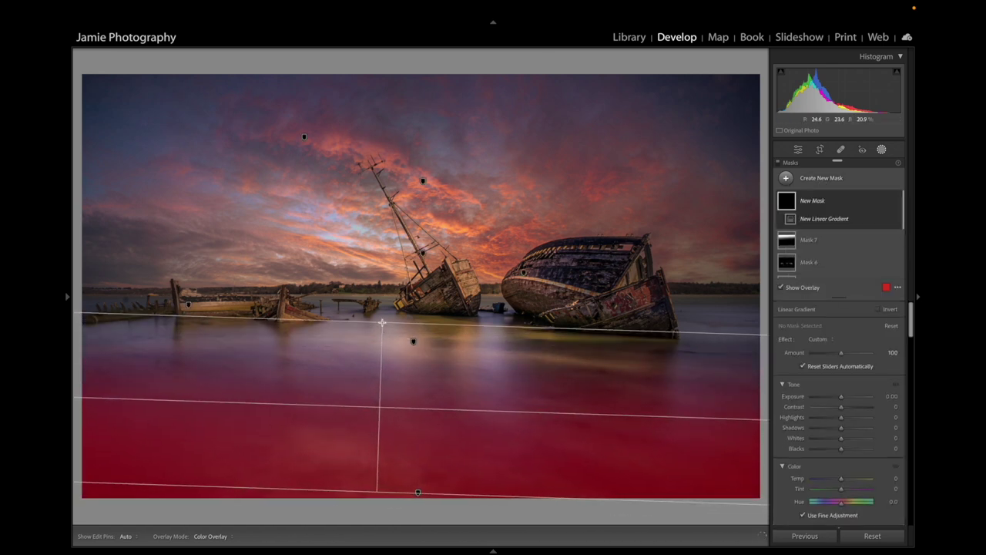
{"action": "left_click_drag", "start_coordinate": [838, 483], "coordinate": [838, 494]}
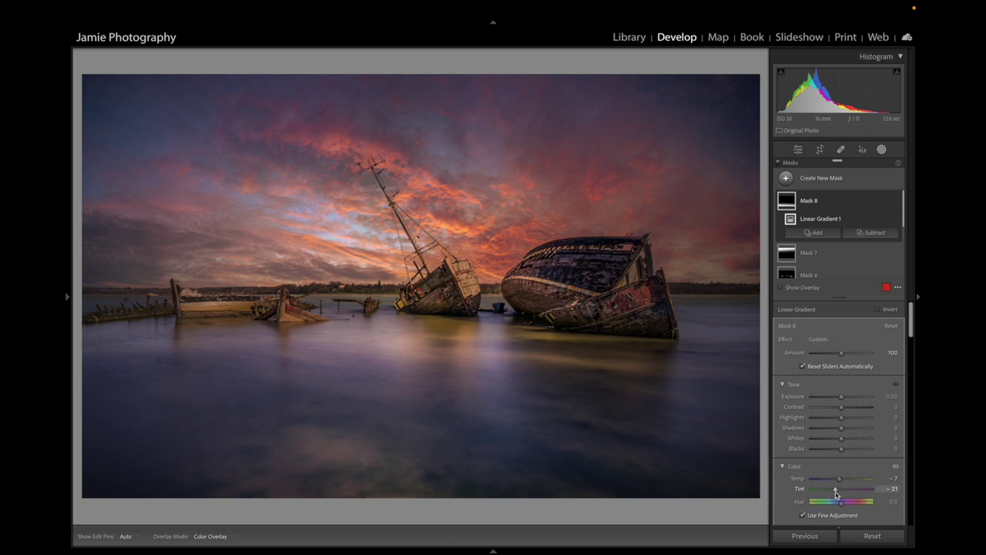
{"action": "left_click_drag", "start_coordinate": [835, 494], "coordinate": [838, 496]}
{"action": "left_click_drag", "start_coordinate": [840, 480], "coordinate": [842, 483]}
{"action": "mouse_move", "coordinate": [480, 451]}
{"action": "left_click", "coordinate": [881, 149]}
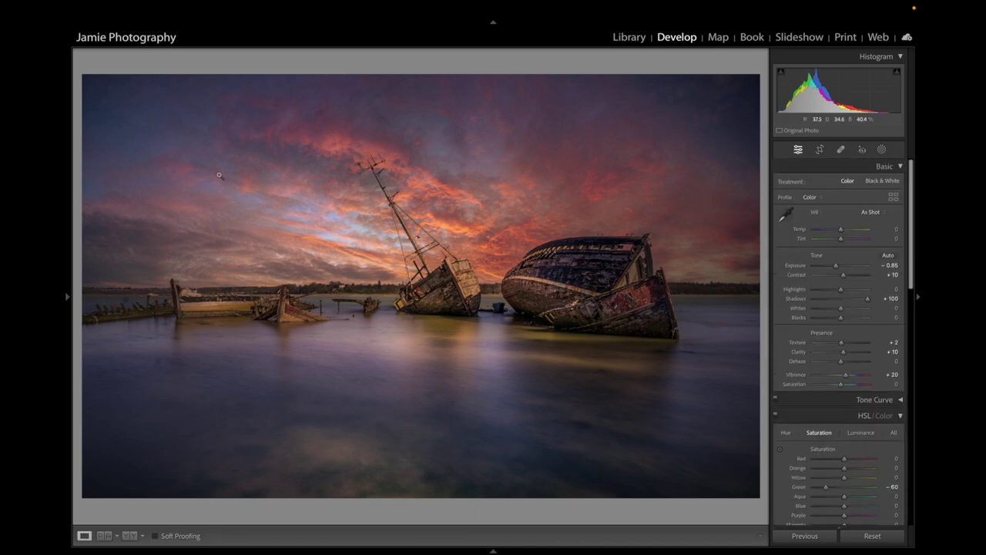
- View the finished photo full screen and compare it with the unedited original
{"action": "key", "text": "f"}
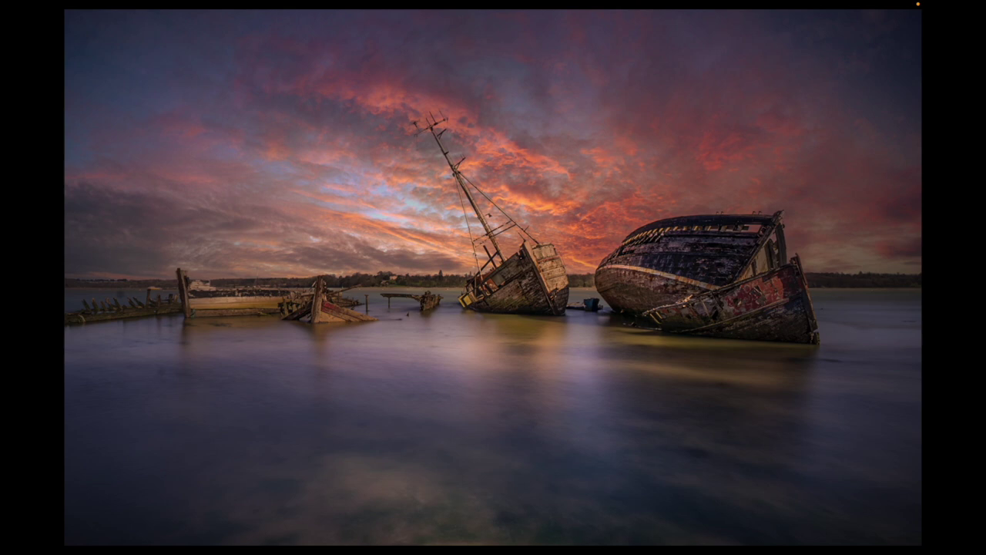
{"action": "key", "text": "backslash"}
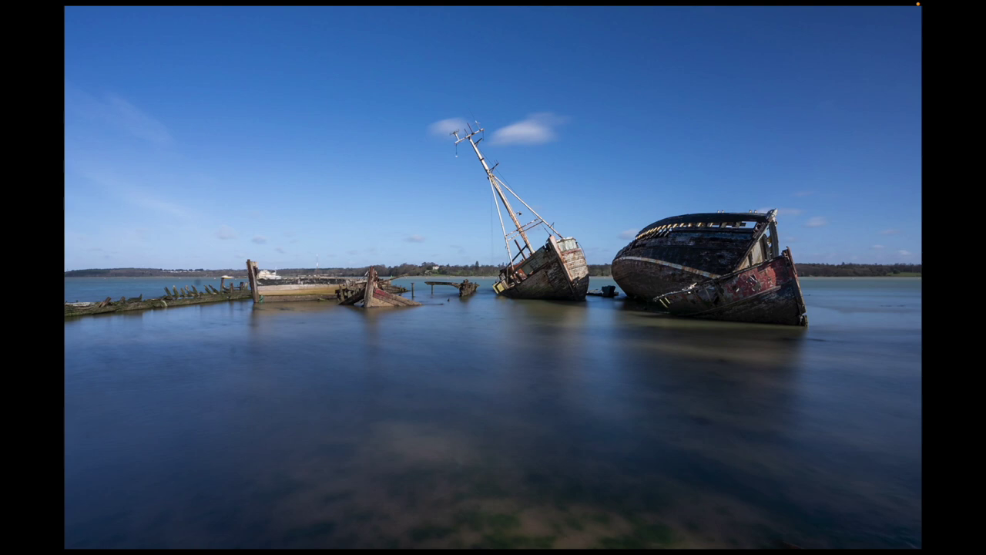
{"action": "key", "text": "backslash"}
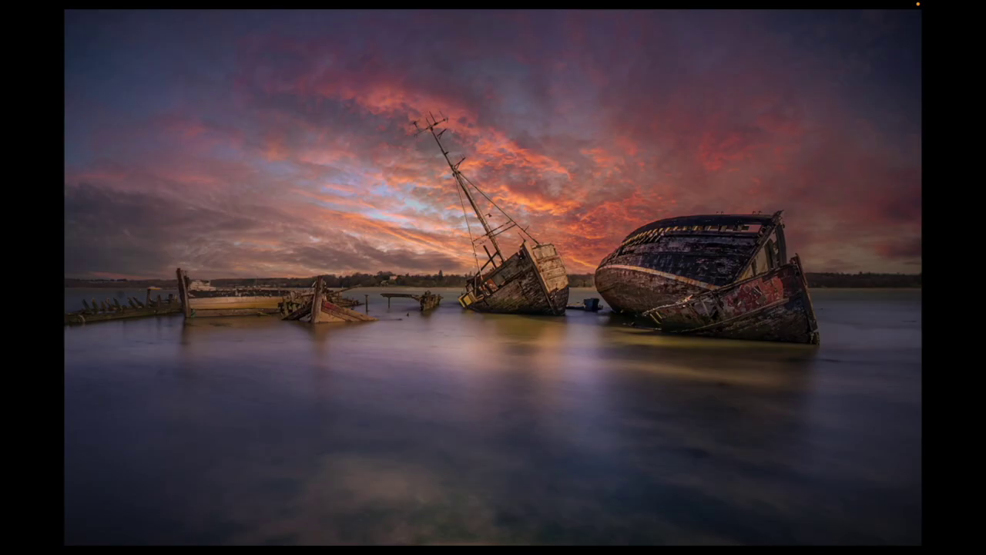